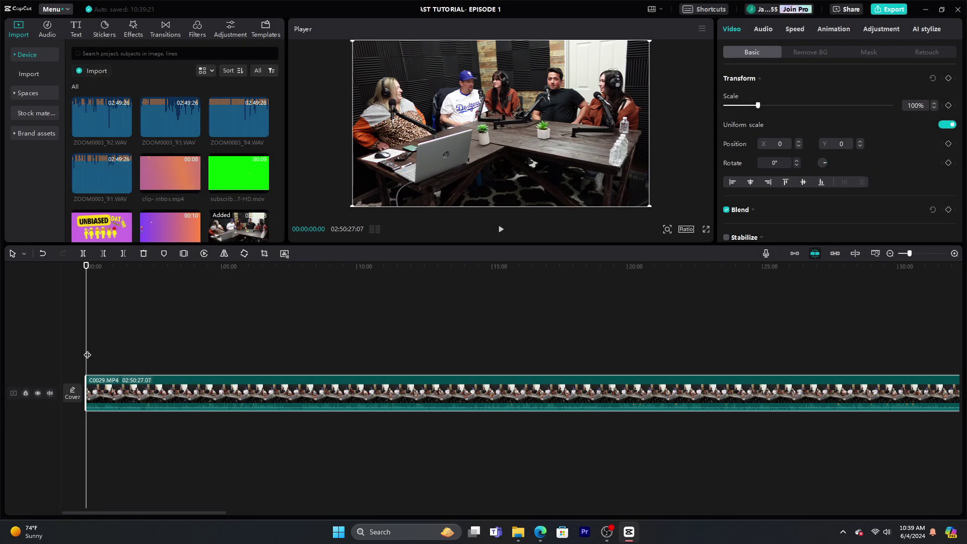
- Paste a duplicate of C0029.MP4 onto a new video track above the original and check both copies
{"action": "right_click", "coordinate": [87, 355]}
{"action": "left_click", "coordinate": [96, 358]}
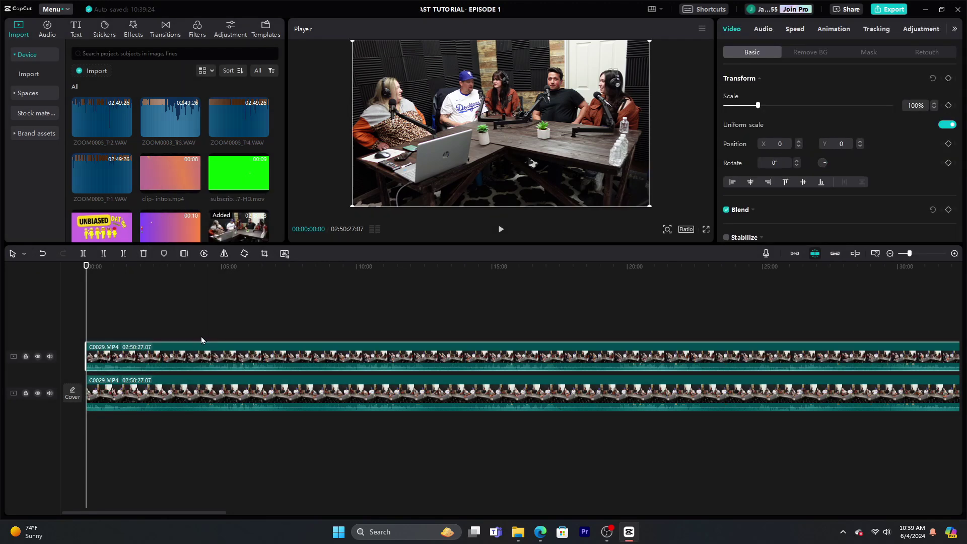
{"action": "left_click", "coordinate": [199, 392]}
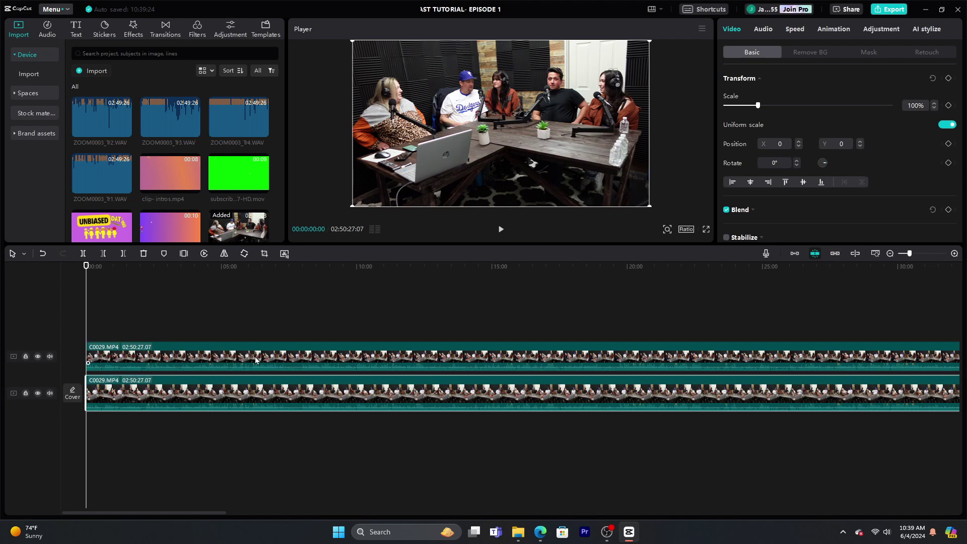
{"action": "left_click", "coordinate": [272, 355]}
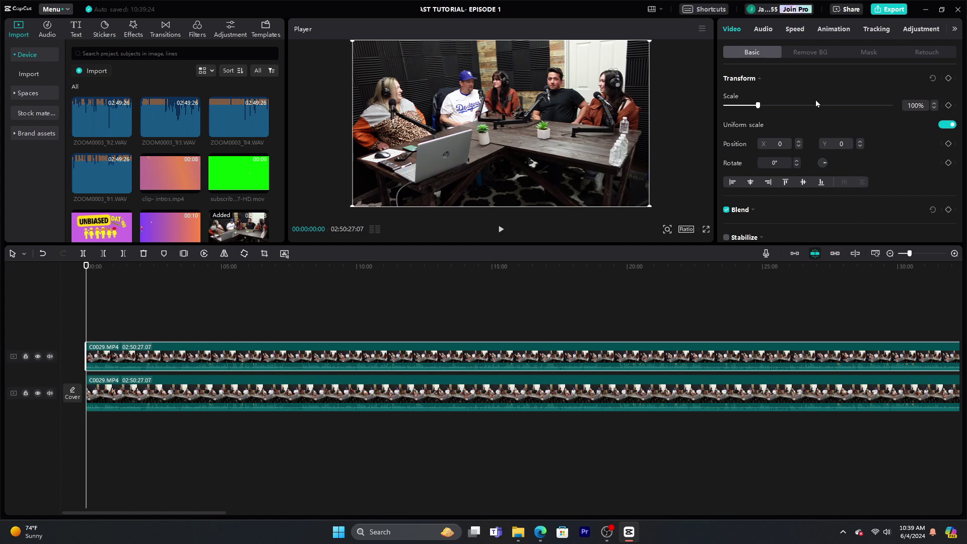
{"action": "left_click_drag", "start_coordinate": [758, 107], "coordinate": [746, 109]}
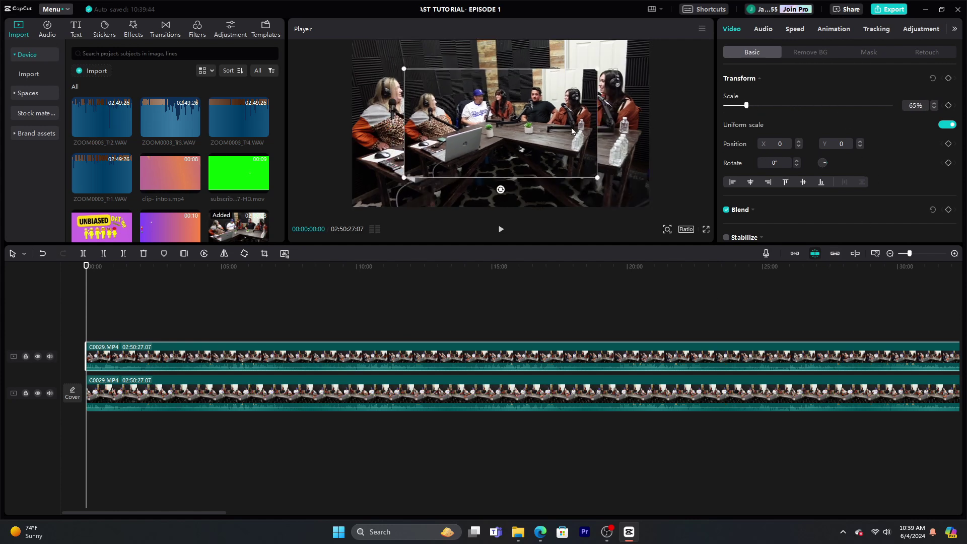
{"action": "left_click_drag", "start_coordinate": [487, 129], "coordinate": [547, 128]}
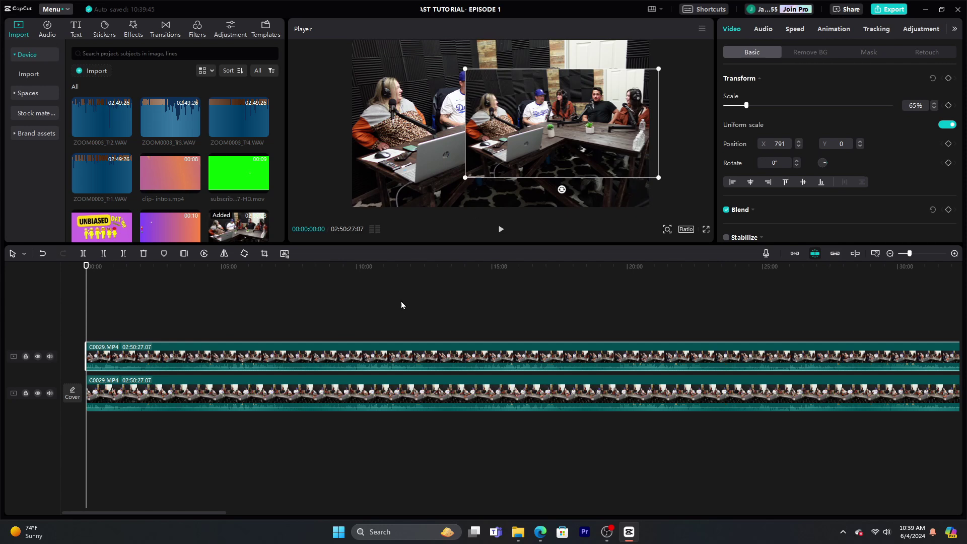
{"action": "left_click", "coordinate": [233, 388]}
{"action": "left_click_drag", "start_coordinate": [383, 143], "coordinate": [382, 143]}
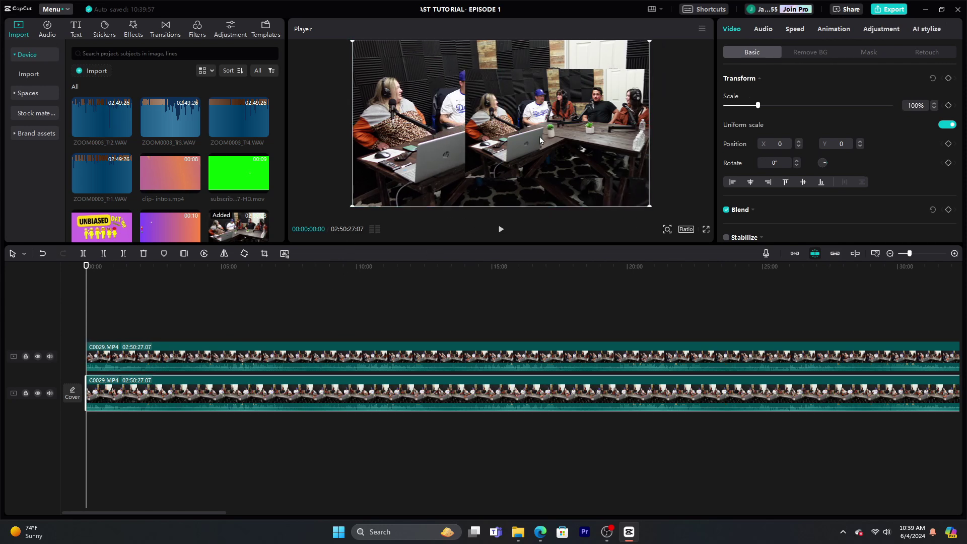
{"action": "left_click", "coordinate": [566, 93]}
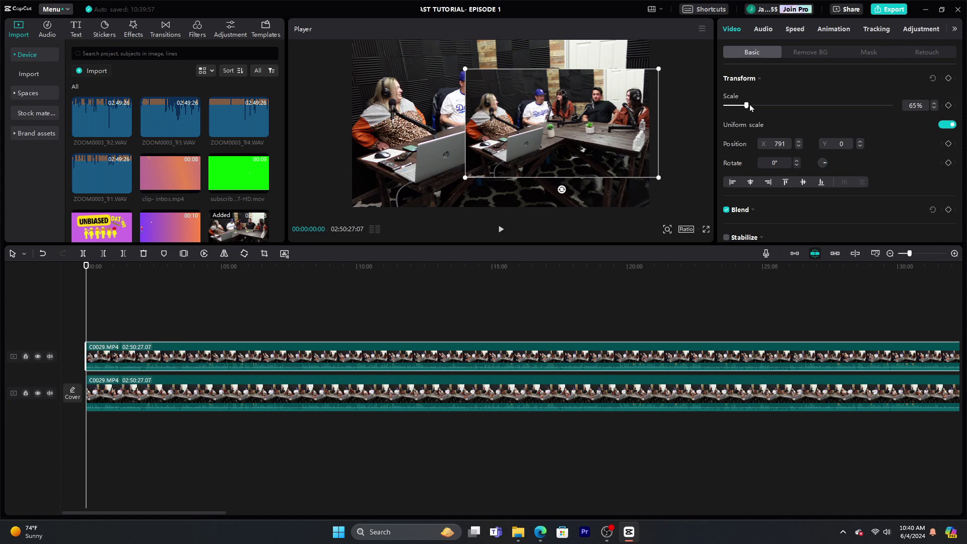
{"action": "left_click_drag", "start_coordinate": [749, 105], "coordinate": [755, 109]}
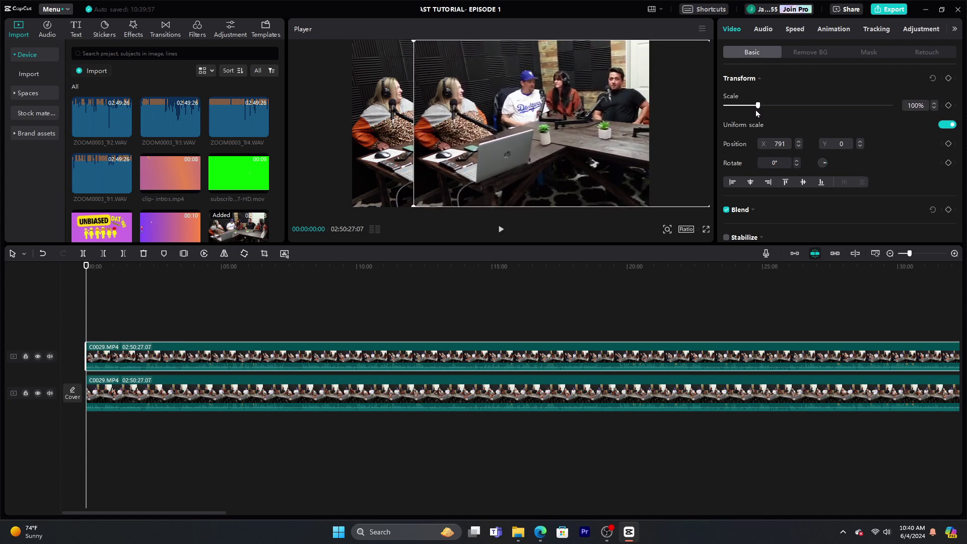
{"action": "left_click_drag", "start_coordinate": [524, 132], "coordinate": [463, 133]}
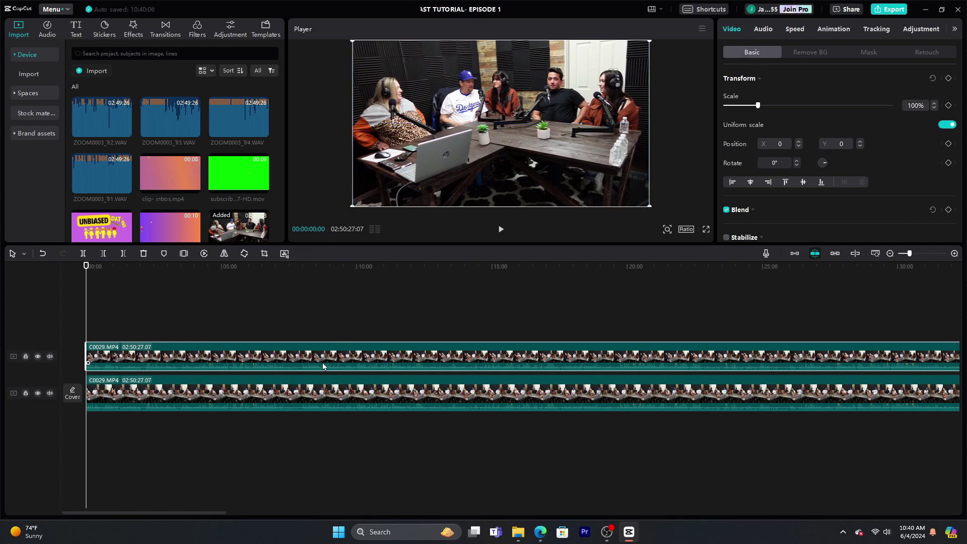
- Zoom the timeline to minute marks and move the playhead to about 01:24 with project details showing
{"action": "left_click", "coordinate": [954, 253]}
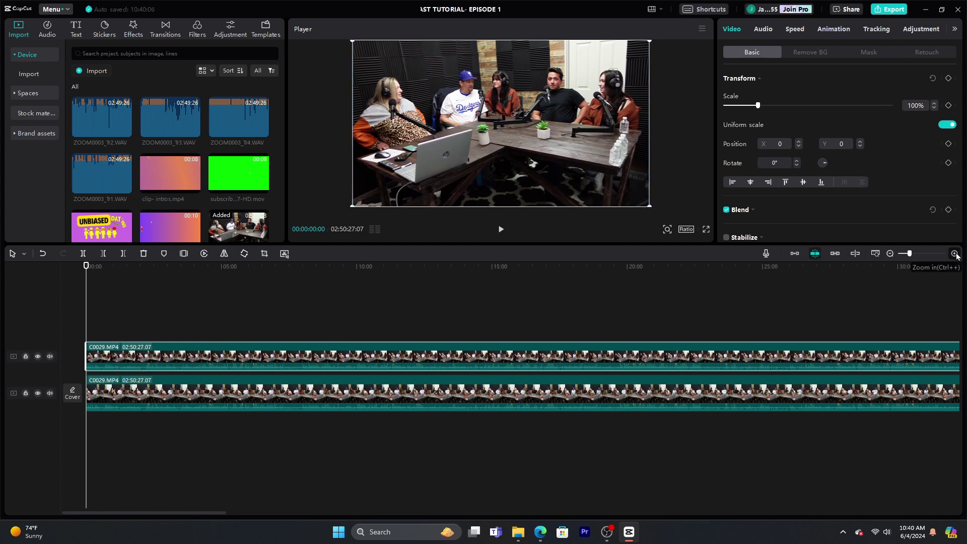
{"action": "left_click", "coordinate": [95, 513]}
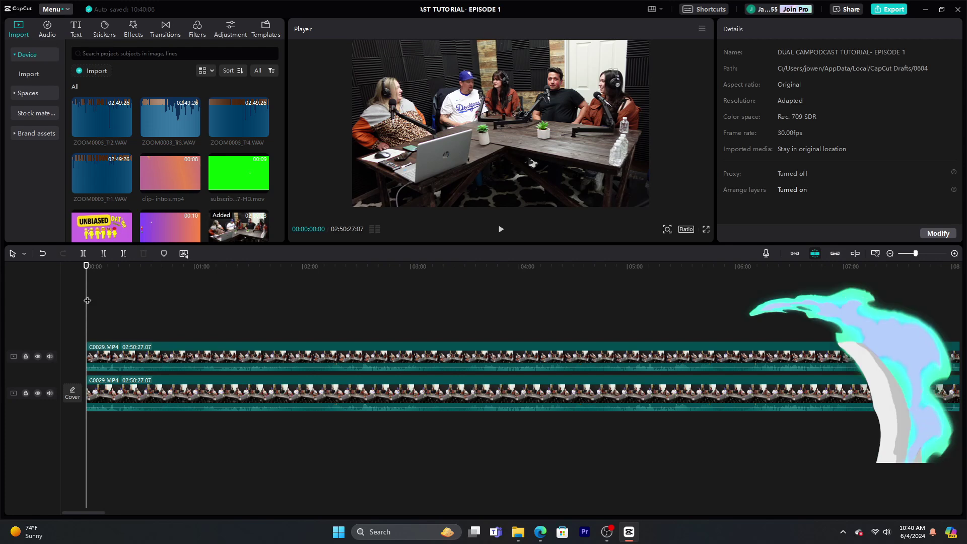
{"action": "left_click_drag", "start_coordinate": [124, 309], "coordinate": [238, 316]}
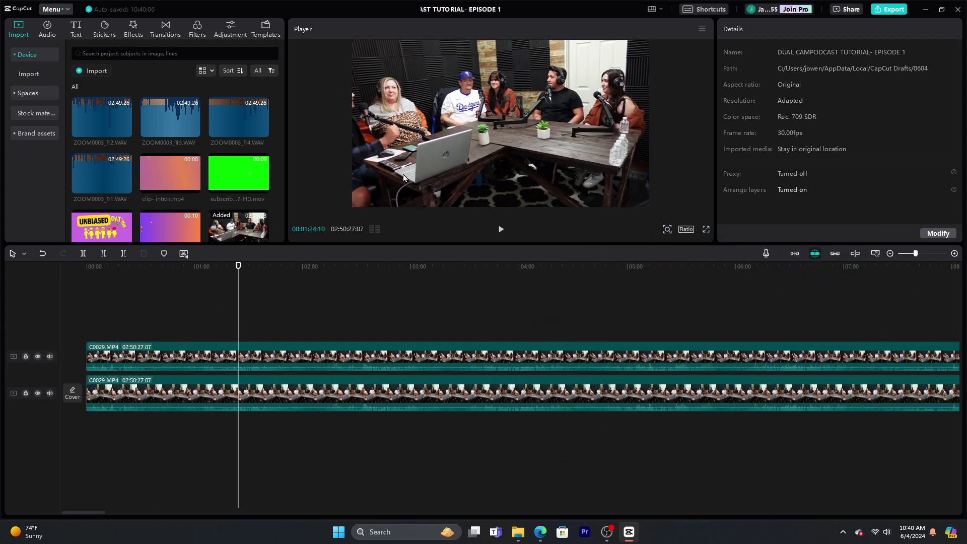
{"action": "mouse_move", "coordinate": [266, 131]}
- Extract the upper C0029.MP4 copy's audio and delete it so only the lower copy has sound
{"action": "left_click", "coordinate": [222, 394]}
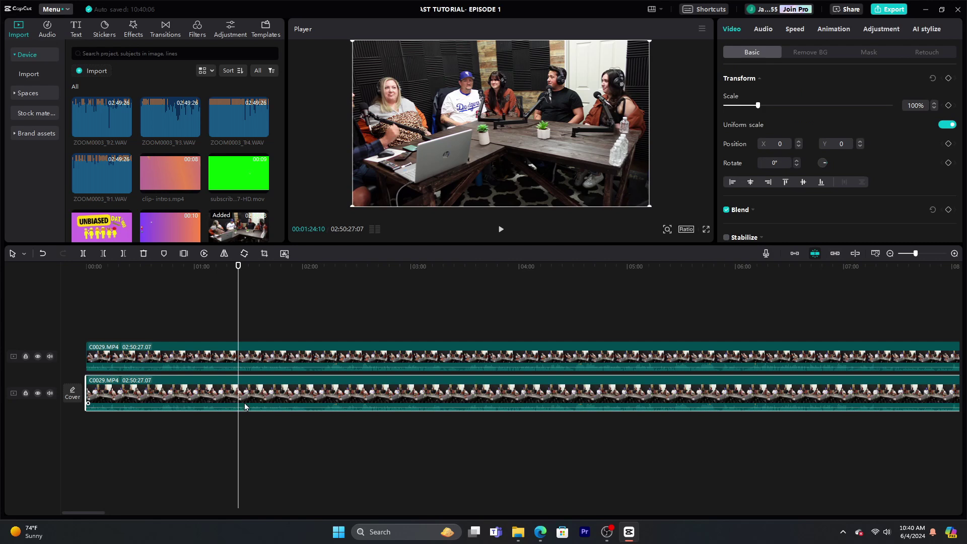
{"action": "left_click", "coordinate": [281, 361]}
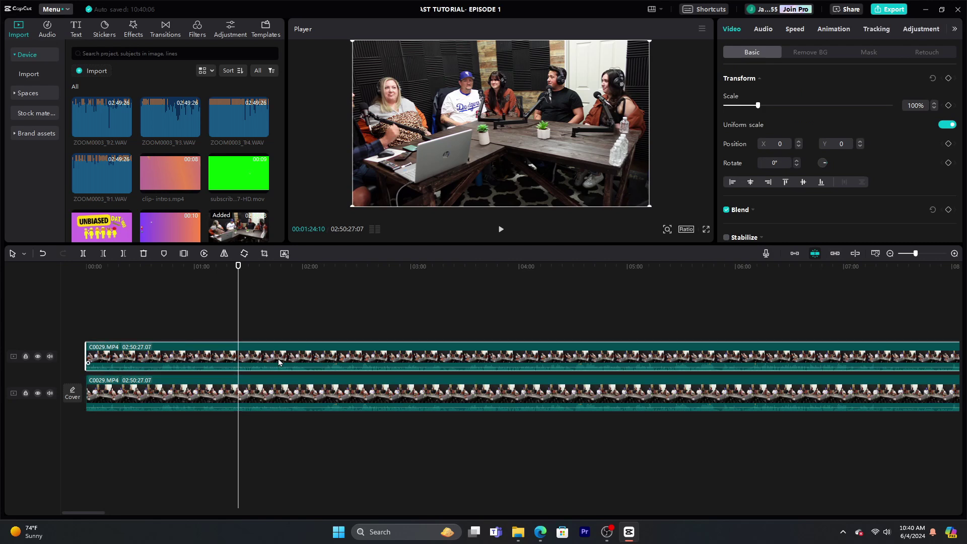
{"action": "right_click", "coordinate": [283, 358]}
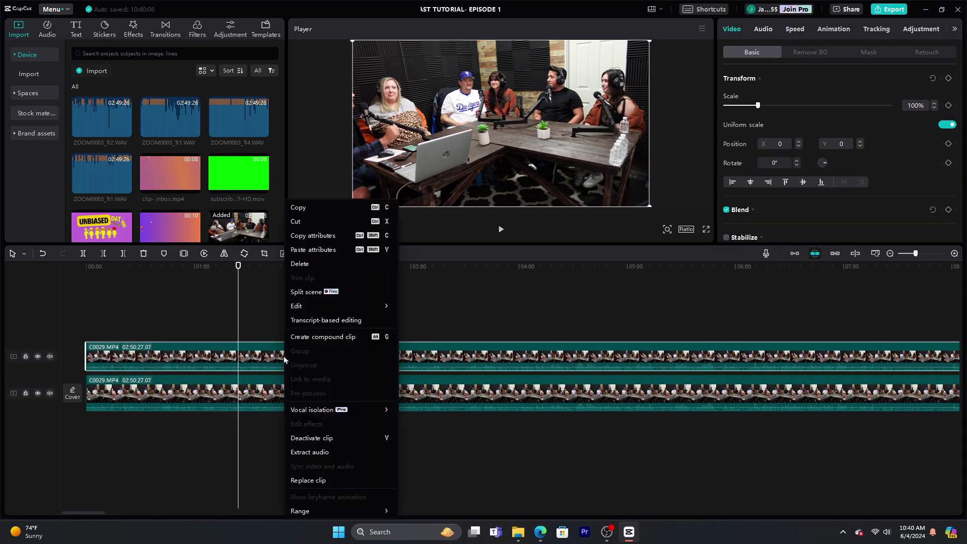
{"action": "left_click", "coordinate": [310, 452]}
{"action": "left_click", "coordinate": [301, 422]}
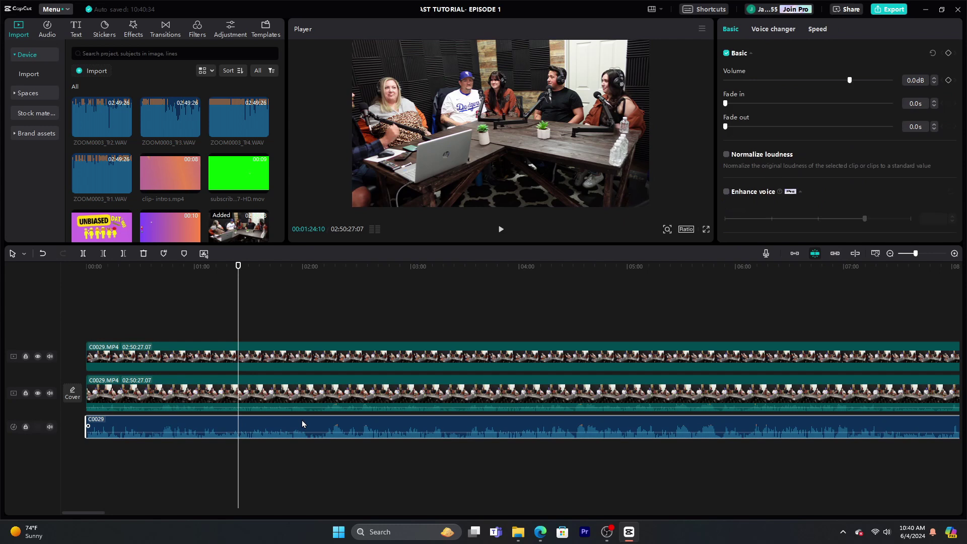
{"action": "left_click", "coordinate": [145, 253]}
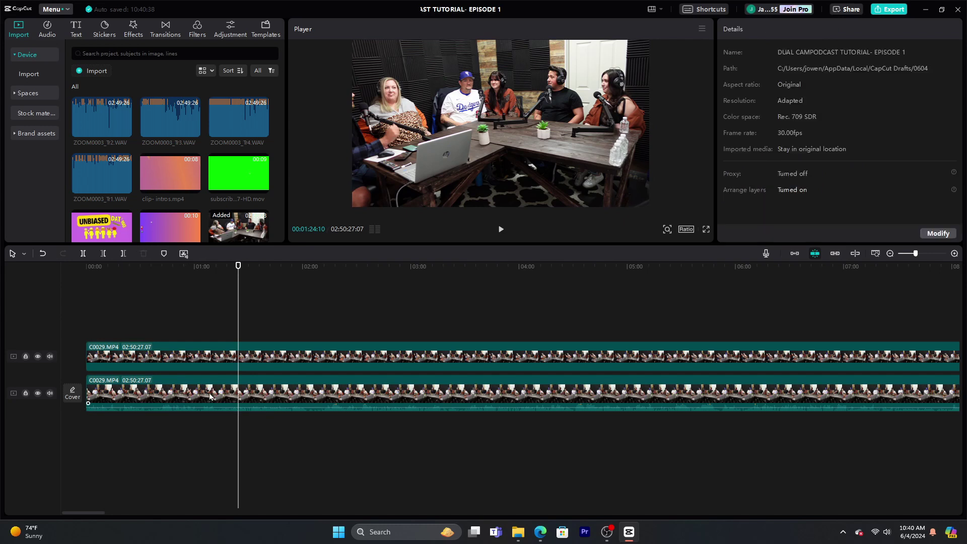
{"action": "left_click", "coordinate": [183, 399]}
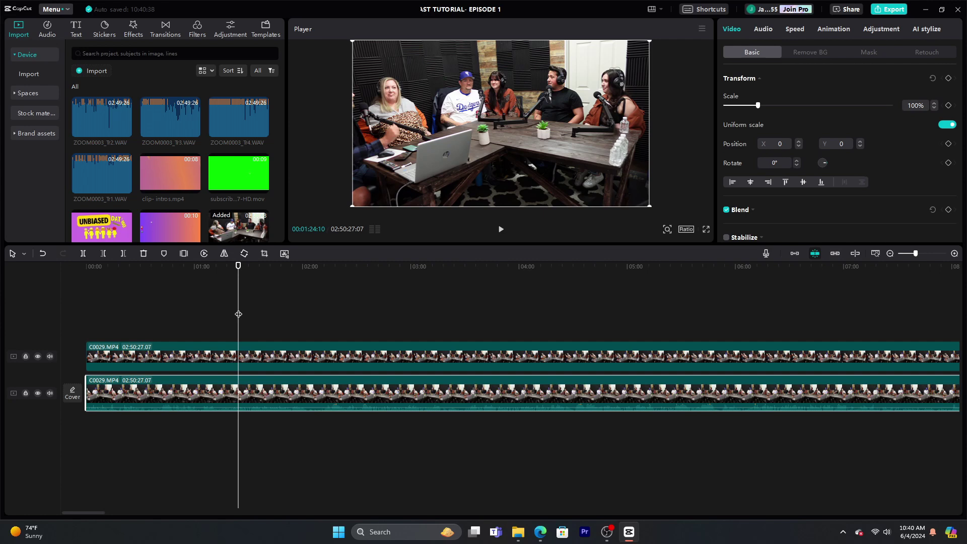
- Deactivate the upper copy of the clip, with the playhead around 34 seconds
{"action": "left_click", "coordinate": [247, 353]}
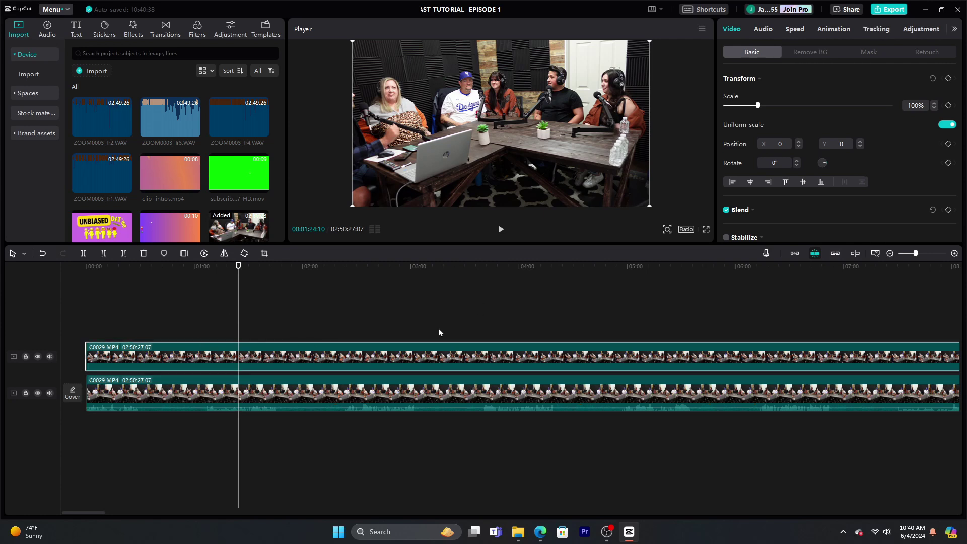
{"action": "left_click_drag", "start_coordinate": [237, 299], "coordinate": [80, 302]}
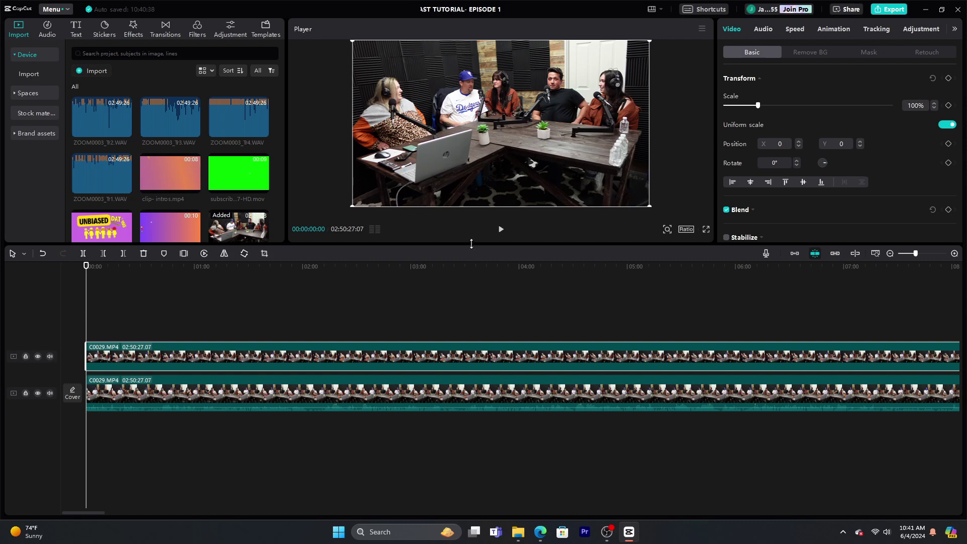
{"action": "left_click_drag", "start_coordinate": [85, 312], "coordinate": [149, 312]}
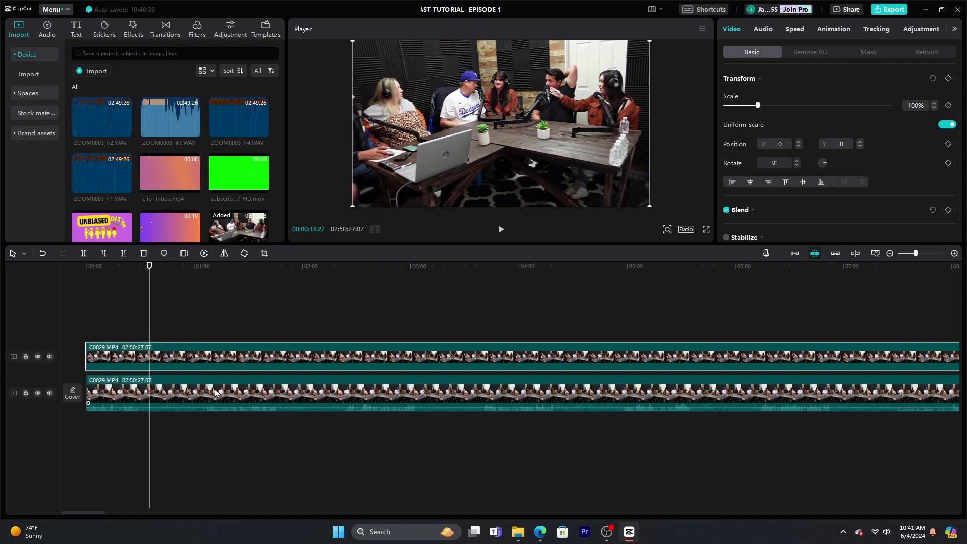
{"action": "right_click", "coordinate": [237, 357]}
{"action": "left_click", "coordinate": [273, 426]}
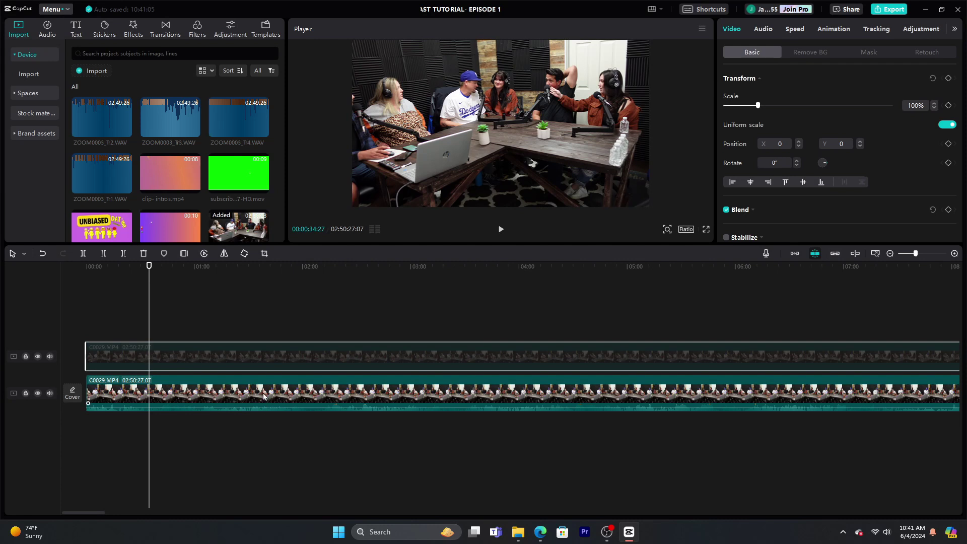
- Scale the lower copy to 174% and frame the host in the Dodgers jersey, checking full screen
{"action": "left_click", "coordinate": [263, 397]}
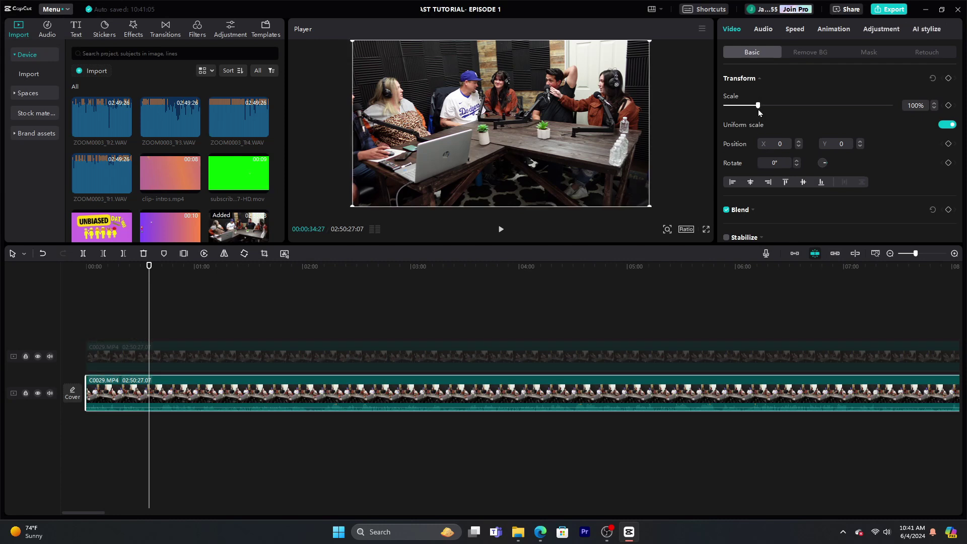
{"action": "left_click_drag", "start_coordinate": [758, 110], "coordinate": [783, 112]}
{"action": "left_click_drag", "start_coordinate": [479, 156], "coordinate": [566, 178]}
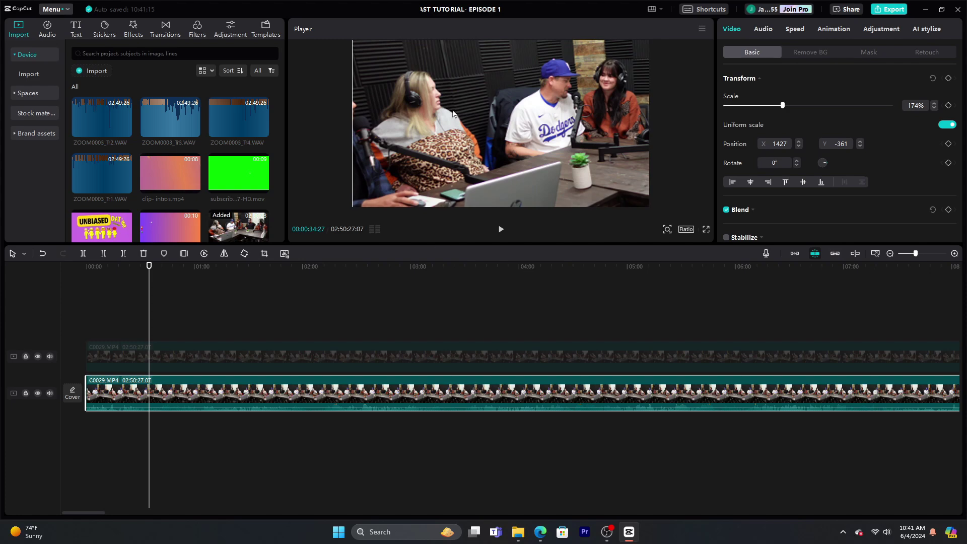
{"action": "left_click", "coordinate": [705, 230]}
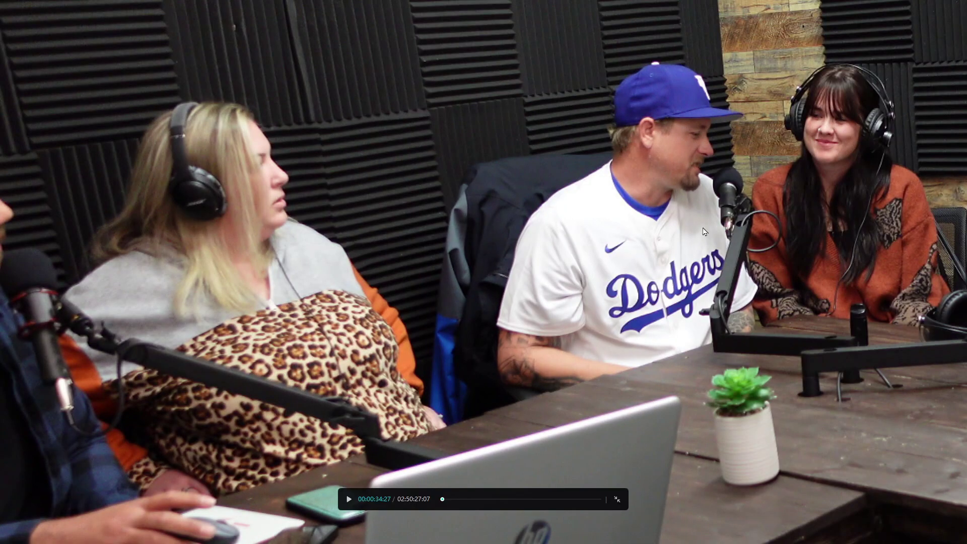
{"action": "left_click", "coordinate": [617, 500]}
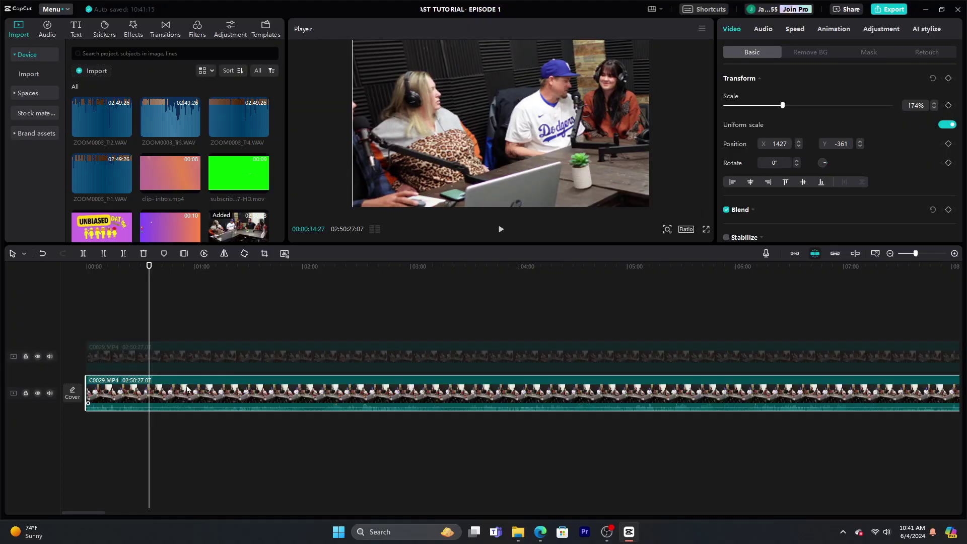
{"action": "left_click", "coordinate": [211, 356]}
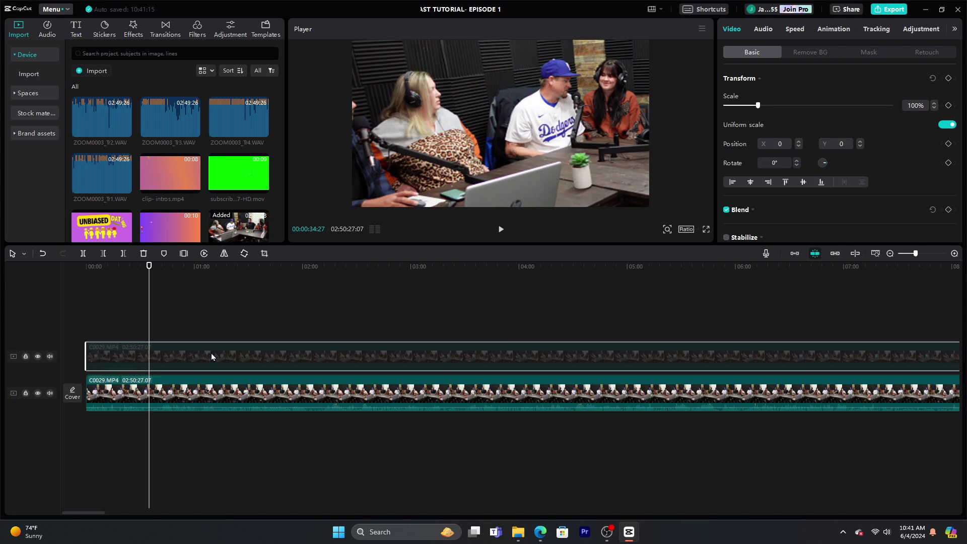
- Re-enable the upper copy, enlarge it to 173% and reframe it down and left
{"action": "key", "text": "b"}
{"action": "key", "text": "a"}
{"action": "left_click", "coordinate": [211, 356]}
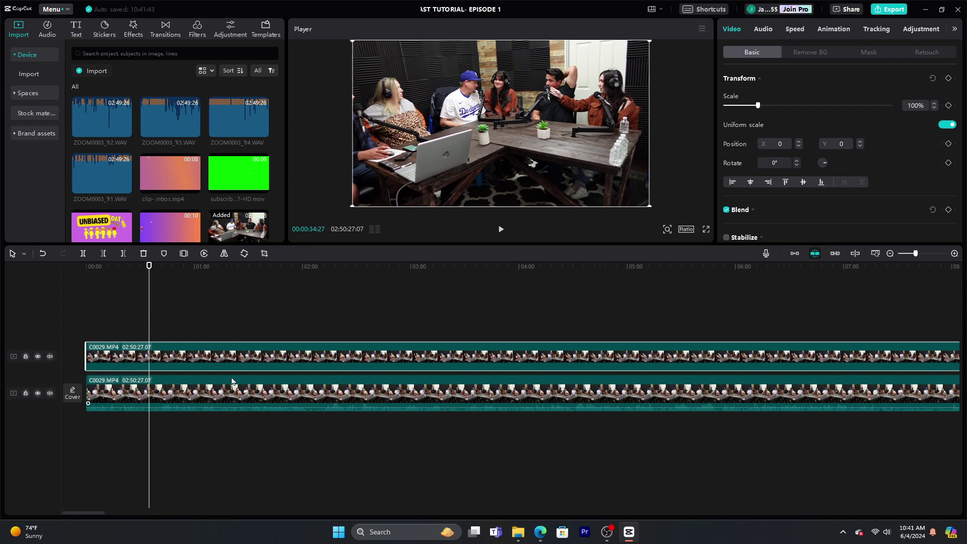
{"action": "mouse_move", "coordinate": [497, 132]}
{"action": "left_mouse_down"}
{"action": "mouse_move", "coordinate": [508, 94]}
{"action": "mouse_move", "coordinate": [497, 133]}
{"action": "left_mouse_up"}
{"action": "left_click_drag", "start_coordinate": [758, 107], "coordinate": [782, 107]}
{"action": "left_click_drag", "start_coordinate": [522, 126], "coordinate": [441, 153]}
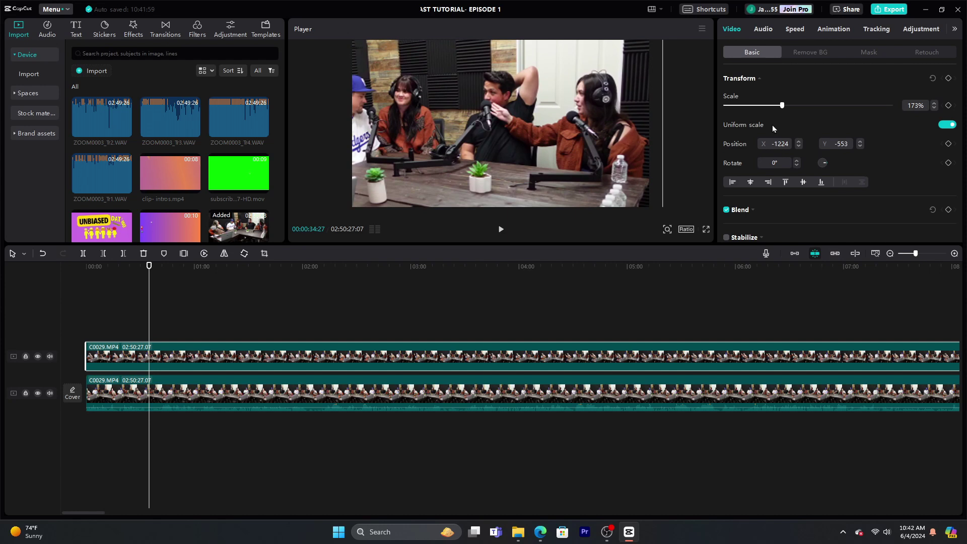
- Push the upper copy to 199% framing the three hosts, preview full screen, and return to 00:00
{"action": "left_click_drag", "start_coordinate": [782, 106], "coordinate": [791, 105]}
{"action": "mouse_move", "coordinate": [606, 128]}
{"action": "left_mouse_down"}
{"action": "mouse_move", "coordinate": [579, 140]}
{"action": "mouse_move", "coordinate": [590, 135]}
{"action": "left_mouse_up"}
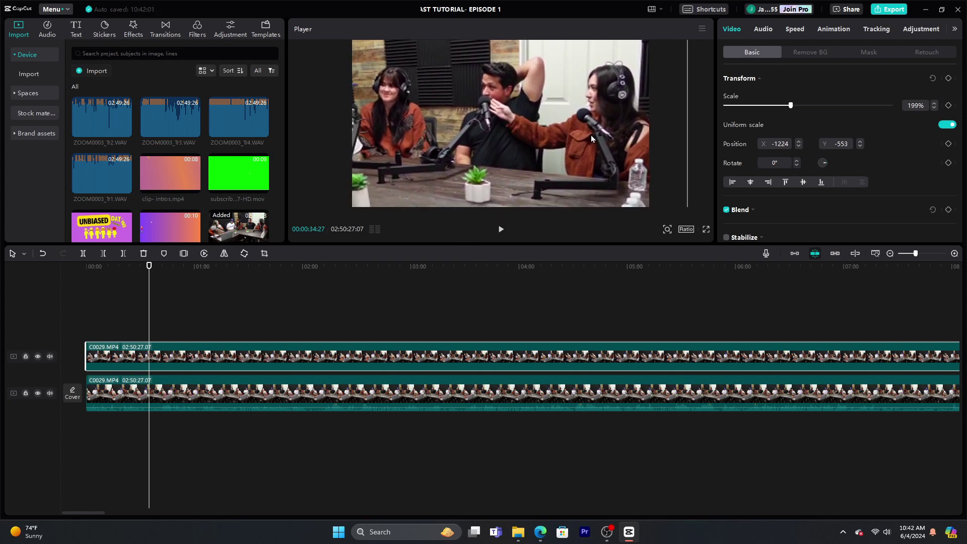
{"action": "left_click", "coordinate": [706, 229]}
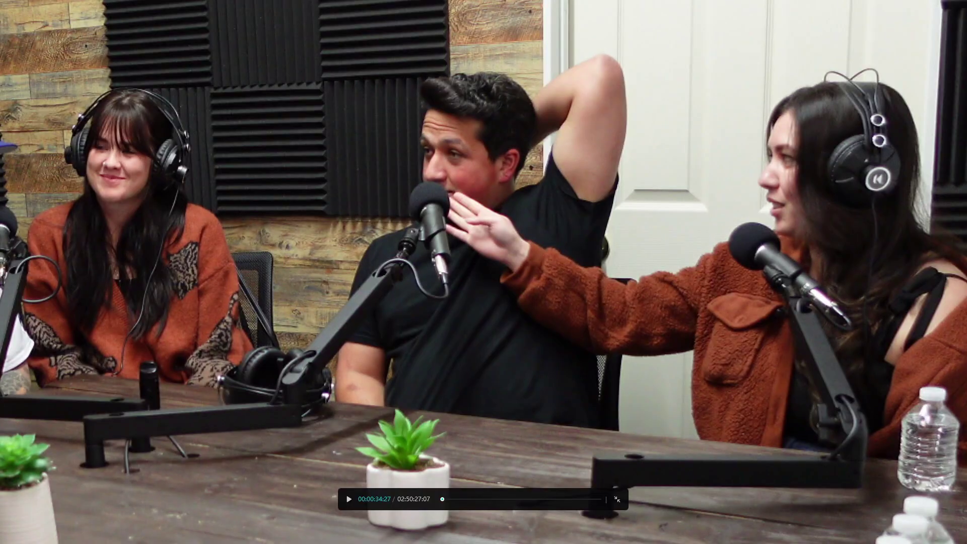
{"action": "left_click", "coordinate": [617, 500]}
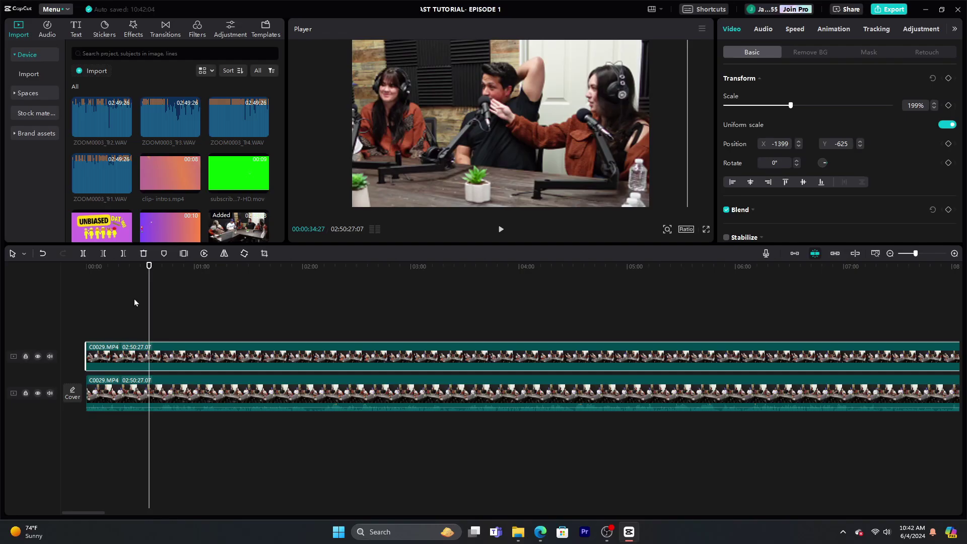
{"action": "left_click", "coordinate": [119, 301]}
{"action": "left_click", "coordinate": [82, 303]}
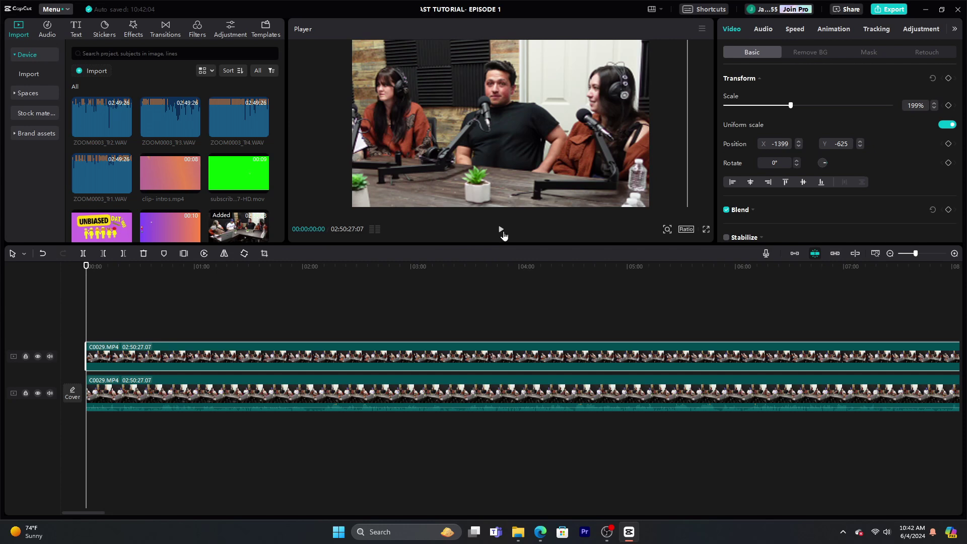
- Disable the top copy with V and play from about 01:16 to check the lower track
{"action": "key", "text": "v"}
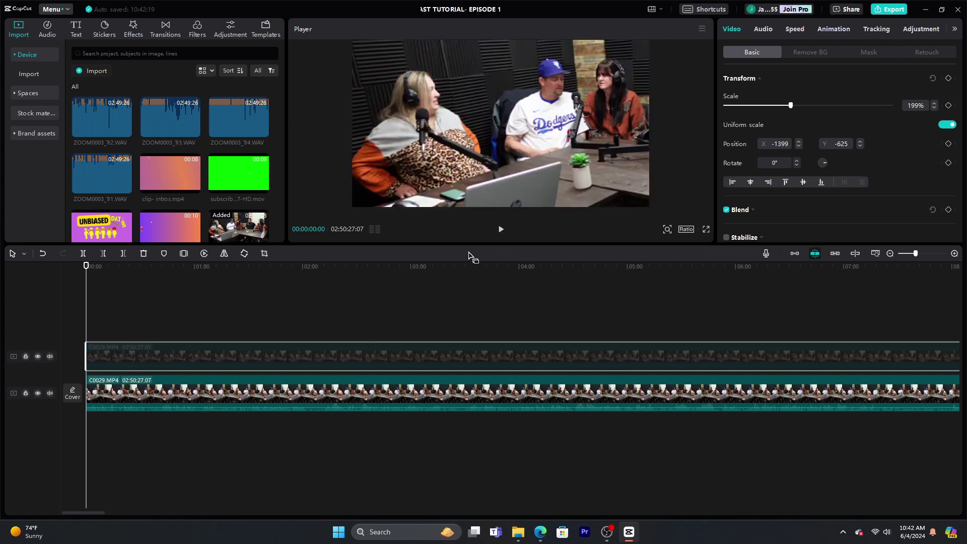
{"action": "left_click", "coordinate": [501, 229]}
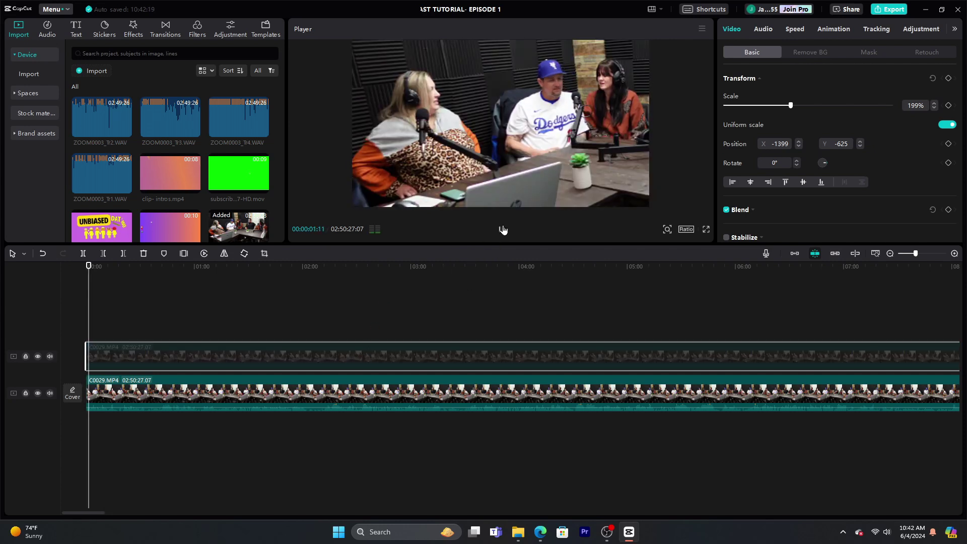
{"action": "left_click", "coordinate": [151, 319]}
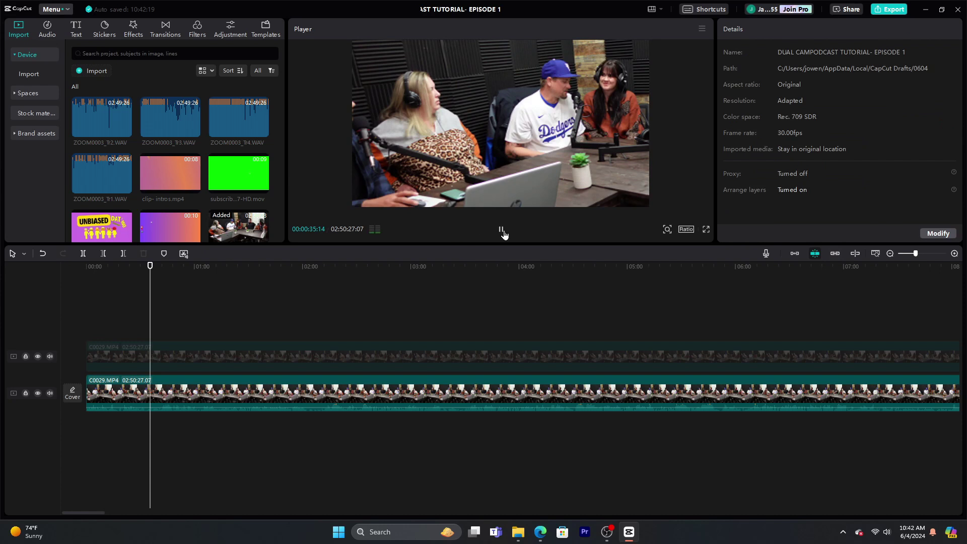
{"action": "left_click", "coordinate": [223, 313]}
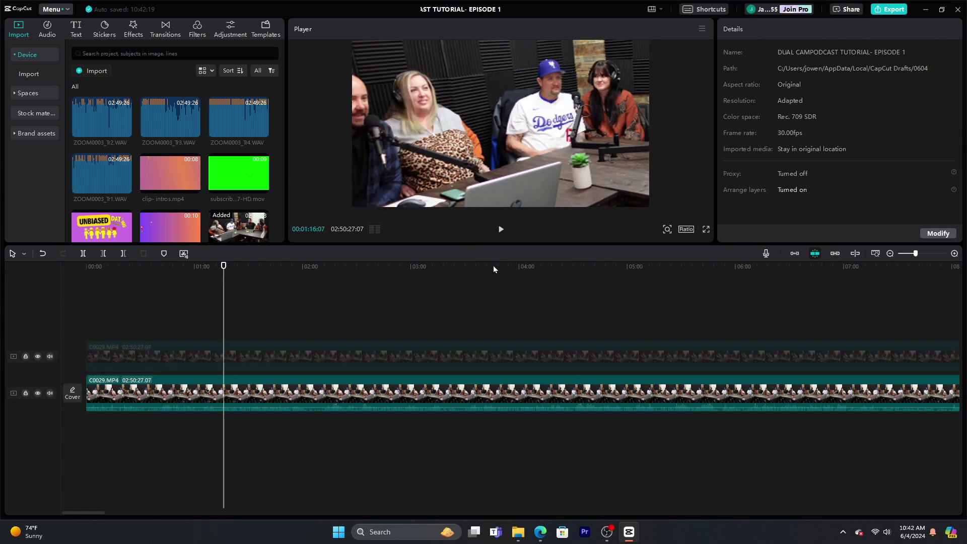
{"action": "left_click", "coordinate": [501, 231]}
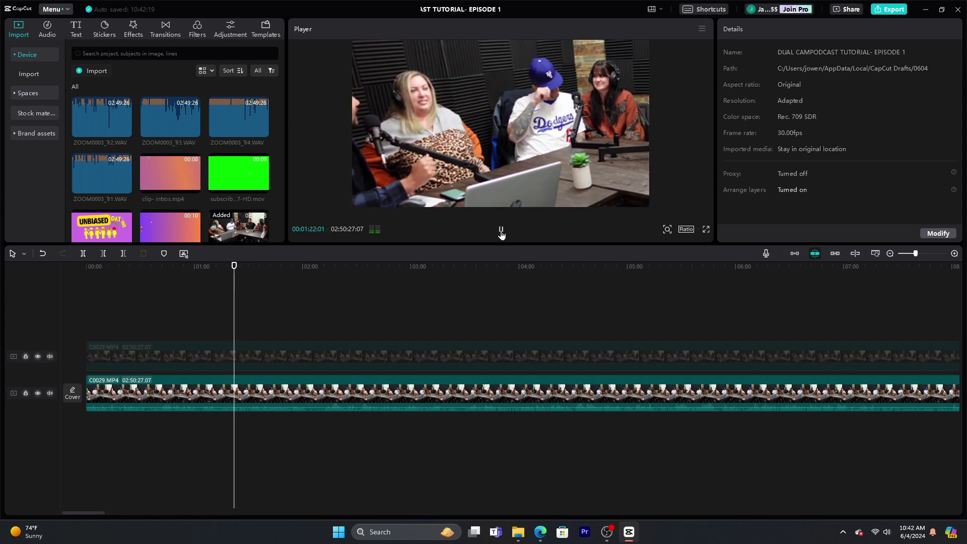
{"action": "left_click", "coordinate": [501, 232]}
{"action": "left_click", "coordinate": [501, 231]}
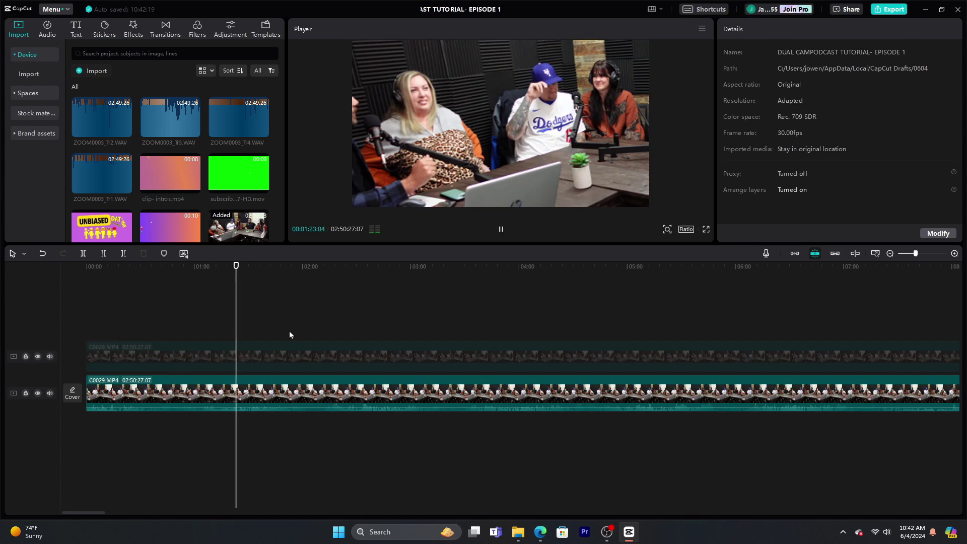
- Scrub ahead to around 04:18–04:23, playing and pausing to find a cut point
{"action": "left_click", "coordinate": [343, 305]}
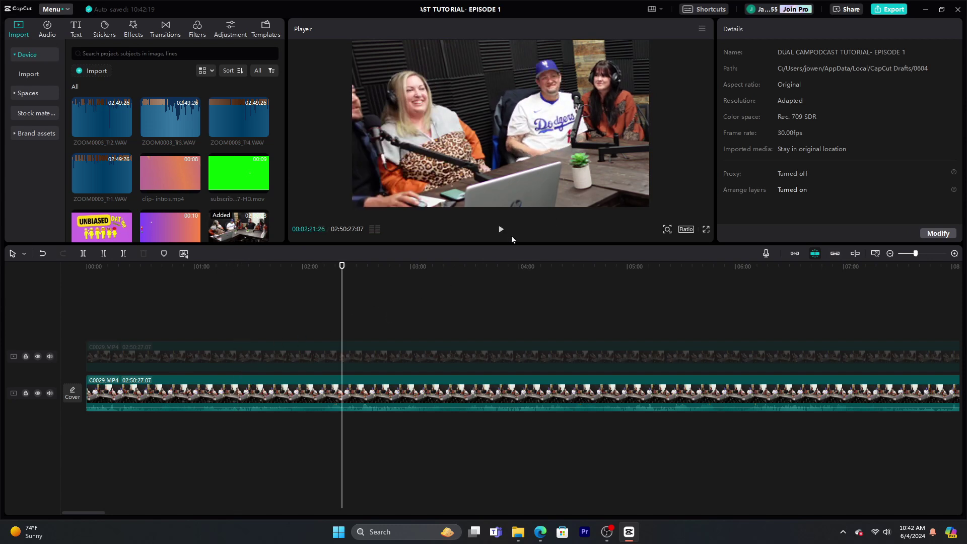
{"action": "left_click", "coordinate": [559, 291]}
{"action": "left_click", "coordinate": [501, 229]}
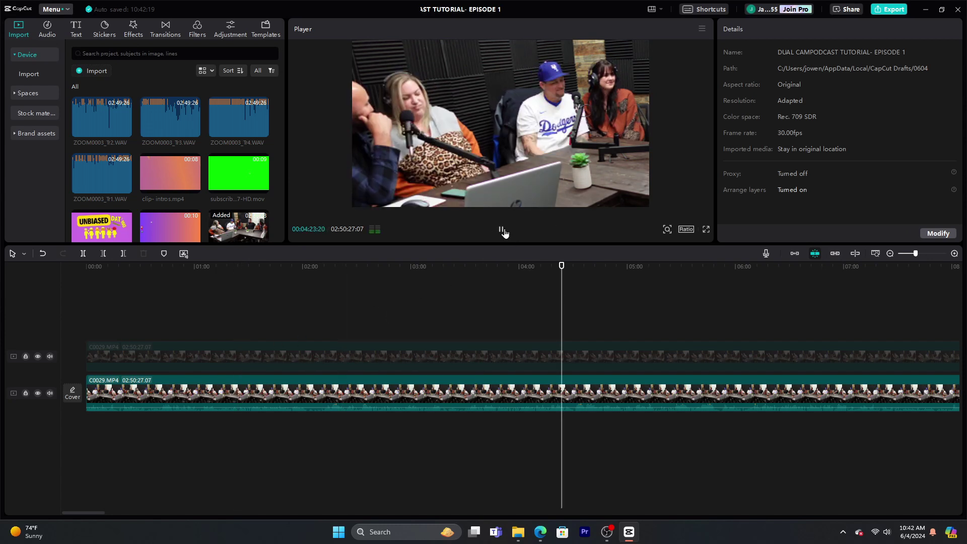
{"action": "left_click", "coordinate": [552, 305]}
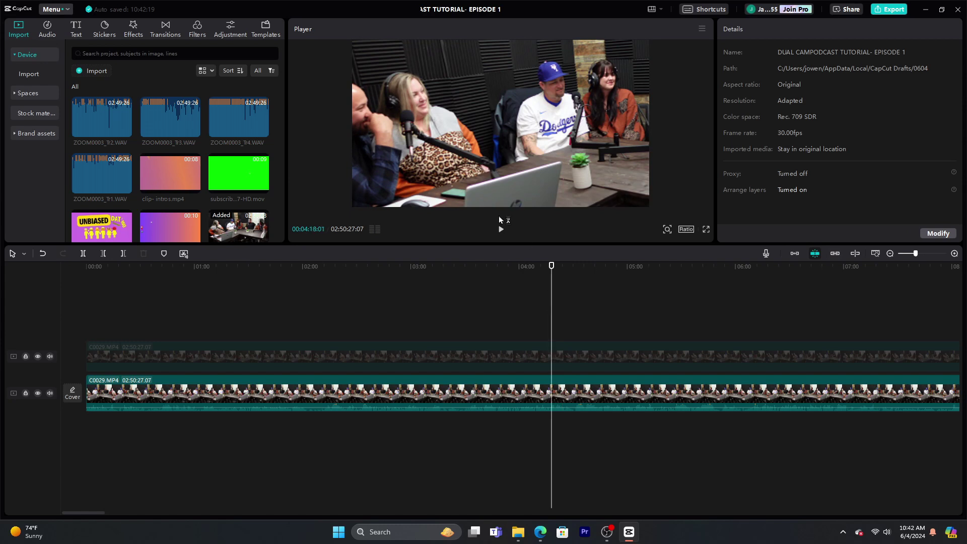
{"action": "left_click", "coordinate": [501, 229]}
{"action": "left_click", "coordinate": [501, 230]}
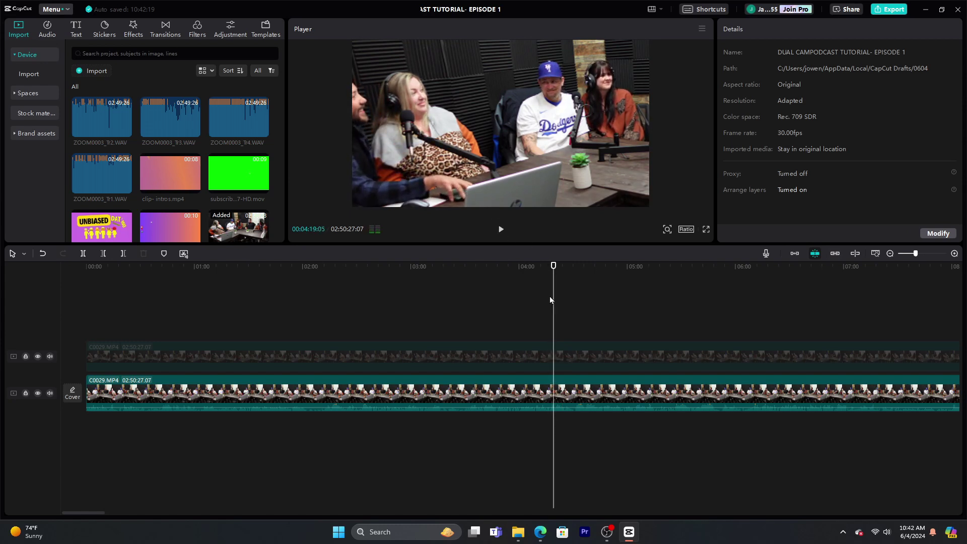
- Zoom the timeline in and fine-tune the playhead to 04:15:14 on the top copy
{"action": "left_click", "coordinate": [953, 253]}
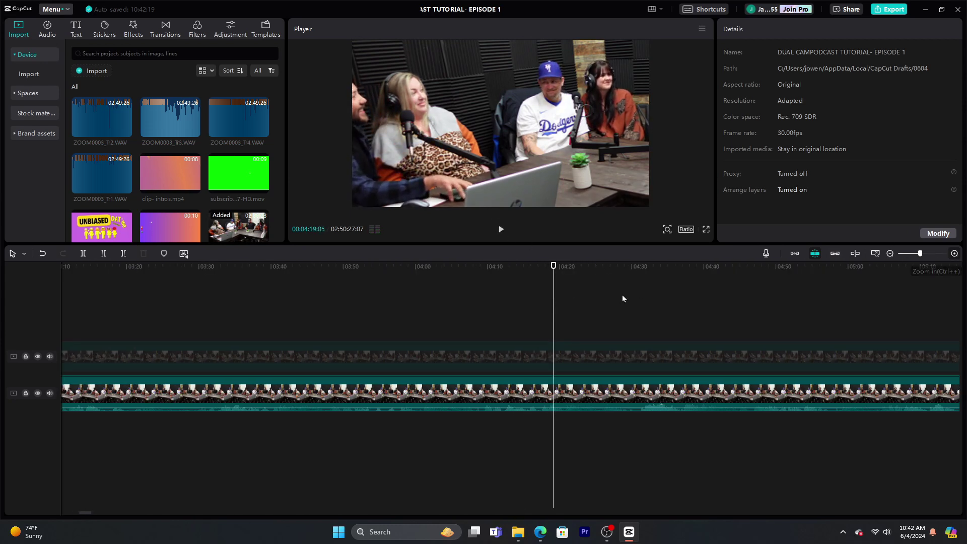
{"action": "left_click", "coordinate": [525, 304]}
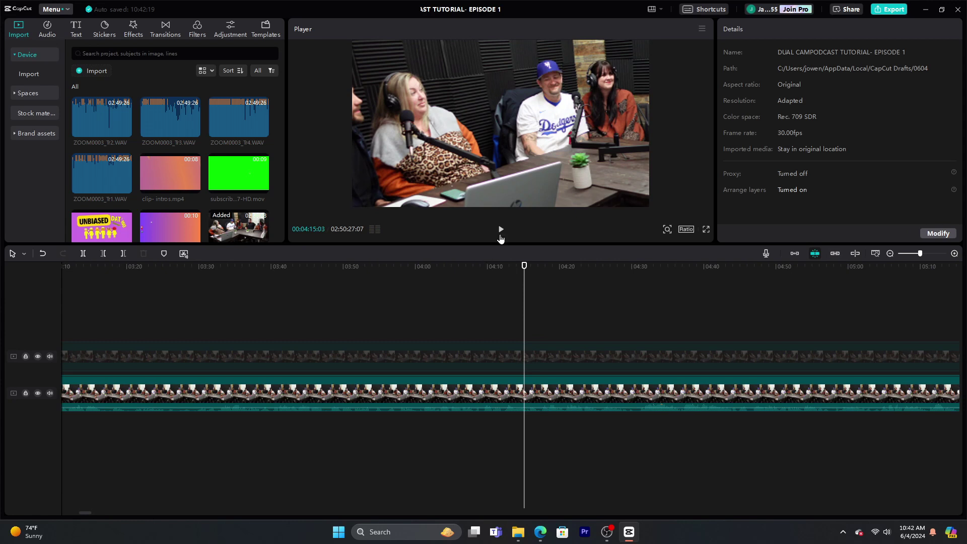
{"action": "left_click", "coordinate": [501, 230]}
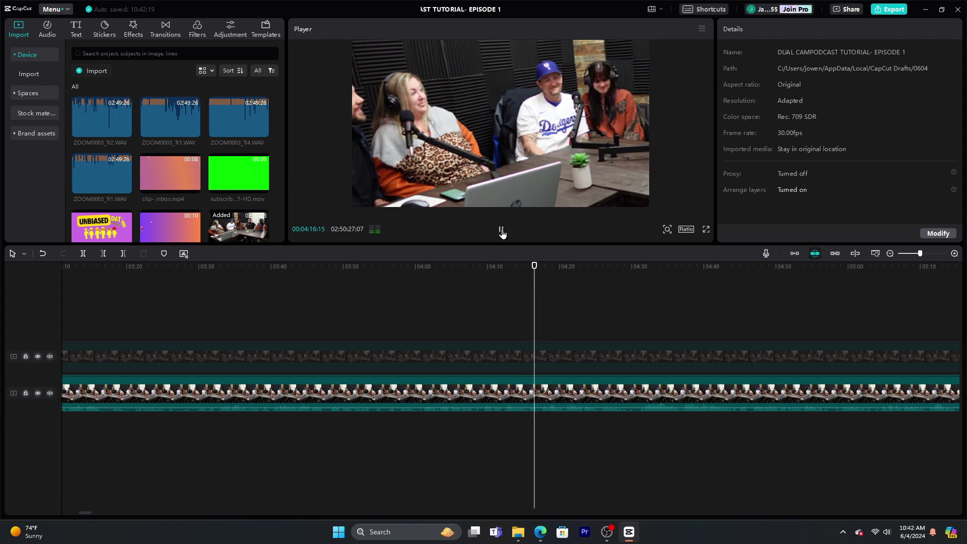
{"action": "left_click", "coordinate": [501, 231]}
{"action": "left_click", "coordinate": [532, 284]}
{"action": "left_click_drag", "start_coordinate": [532, 285], "coordinate": [527, 285]}
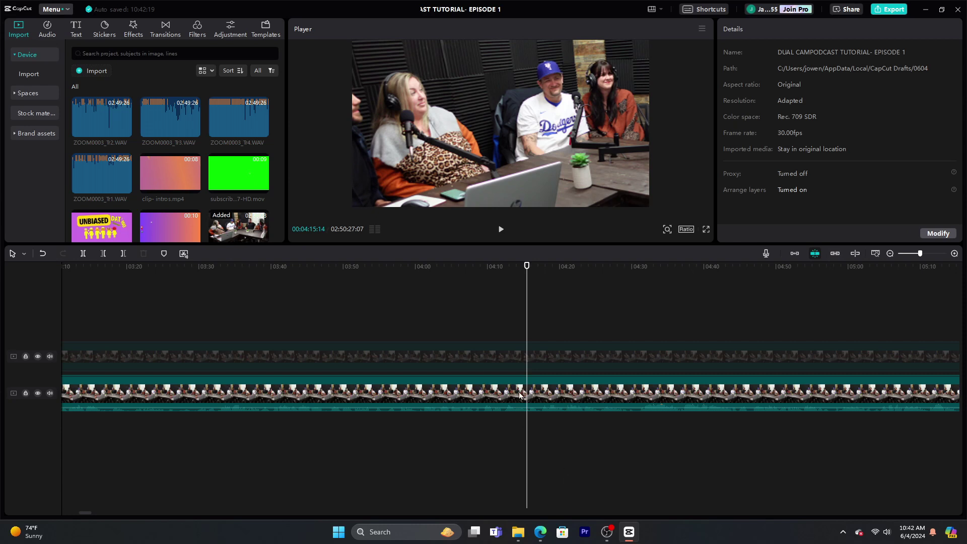
{"action": "left_click", "coordinate": [552, 359]}
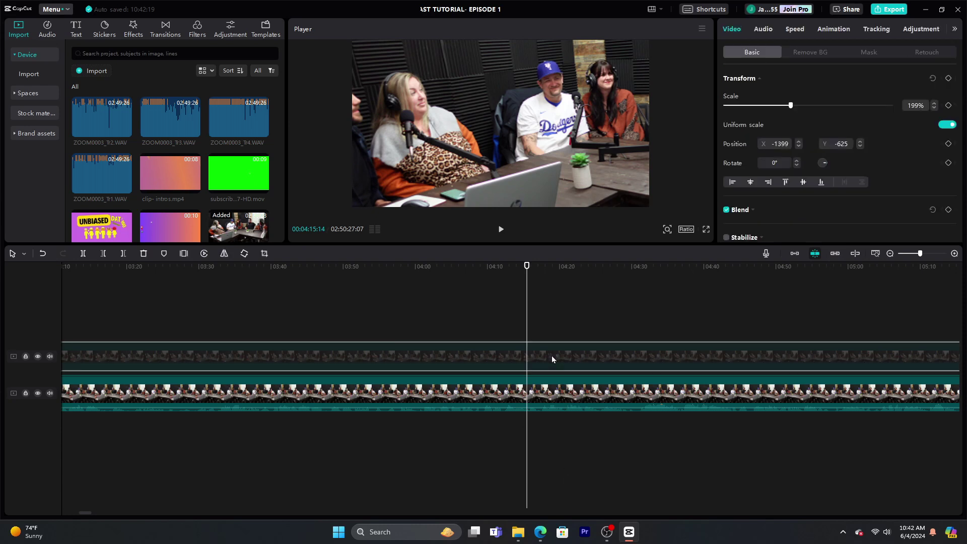
- Split the top clip at 04:15:14, re-enable its right part, and start playback
{"action": "key", "text": "ctrl+b"}
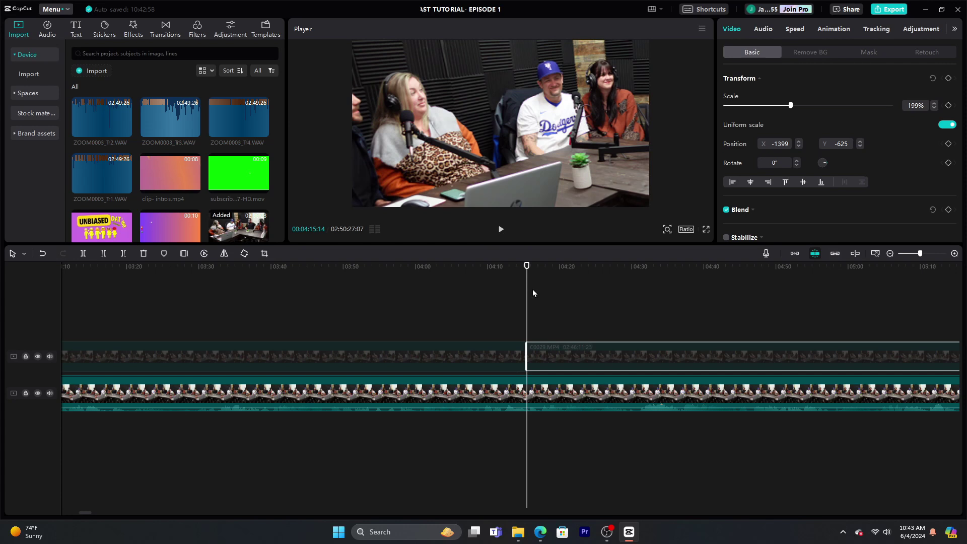
{"action": "key", "text": "v"}
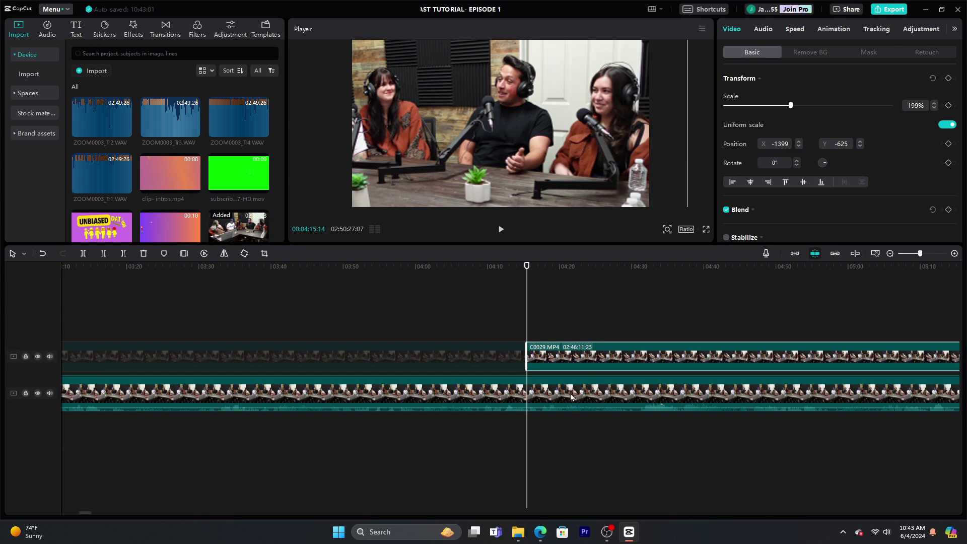
{"action": "left_click", "coordinate": [573, 311]}
{"action": "key", "text": "space"}
- Skim the timeline between 04:29 and 04:50 and pause at 04:30:27
{"action": "left_click", "coordinate": [604, 311]}
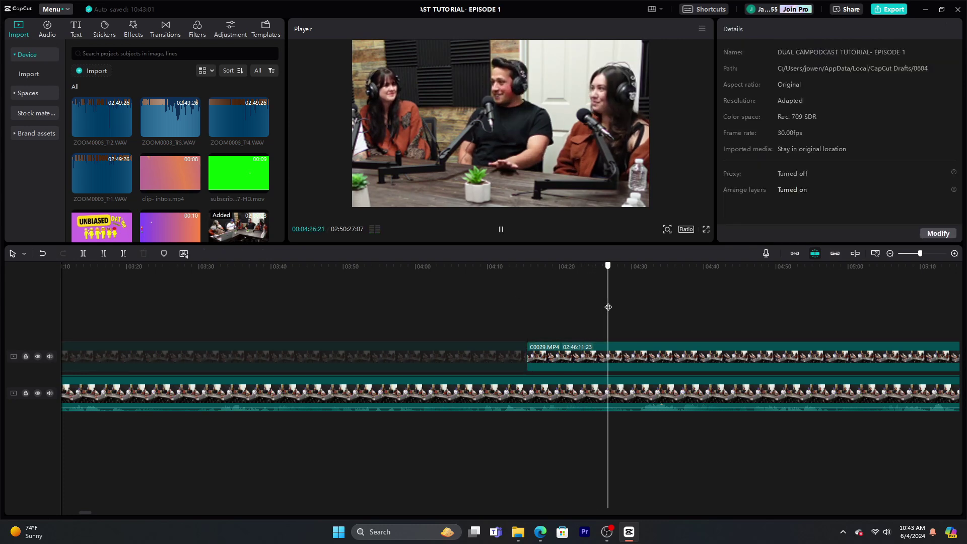
{"action": "left_click", "coordinate": [623, 312]}
{"action": "left_click", "coordinate": [639, 315]}
{"action": "left_click", "coordinate": [654, 317]}
{"action": "left_click", "coordinate": [677, 318]}
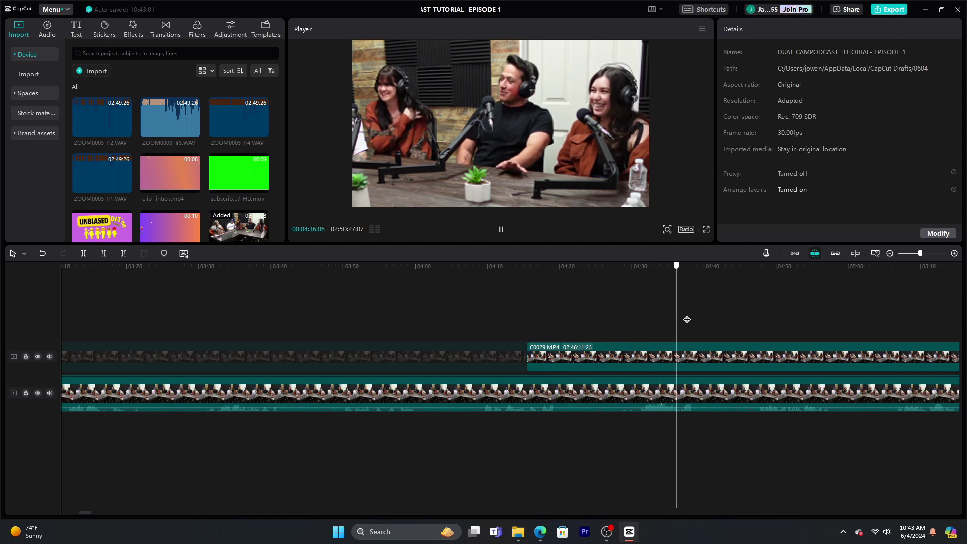
{"action": "left_click", "coordinate": [707, 320]}
{"action": "left_click", "coordinate": [725, 321]}
{"action": "left_click", "coordinate": [746, 321]}
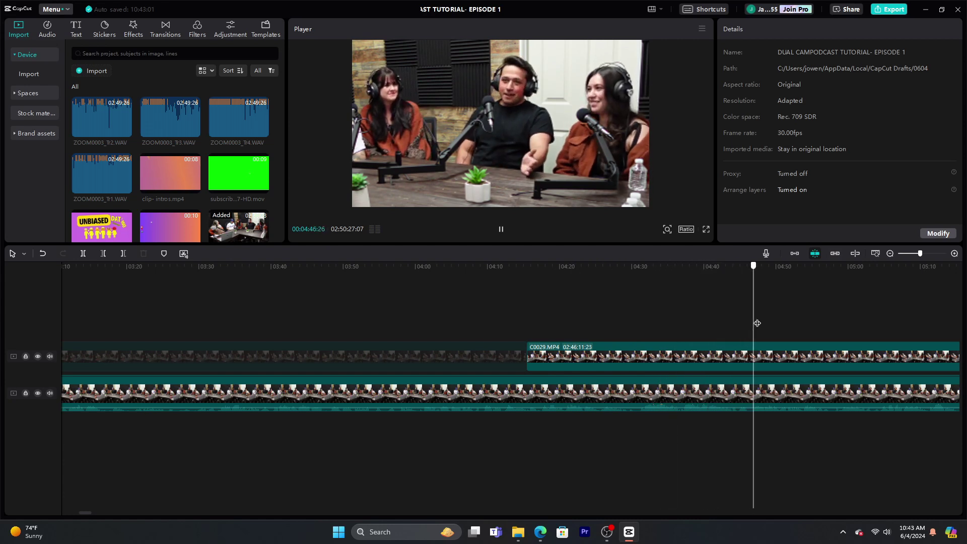
{"action": "left_click", "coordinate": [775, 323]}
{"action": "left_click", "coordinate": [808, 322]}
{"action": "left_click", "coordinate": [755, 325]}
{"action": "left_click", "coordinate": [623, 325]}
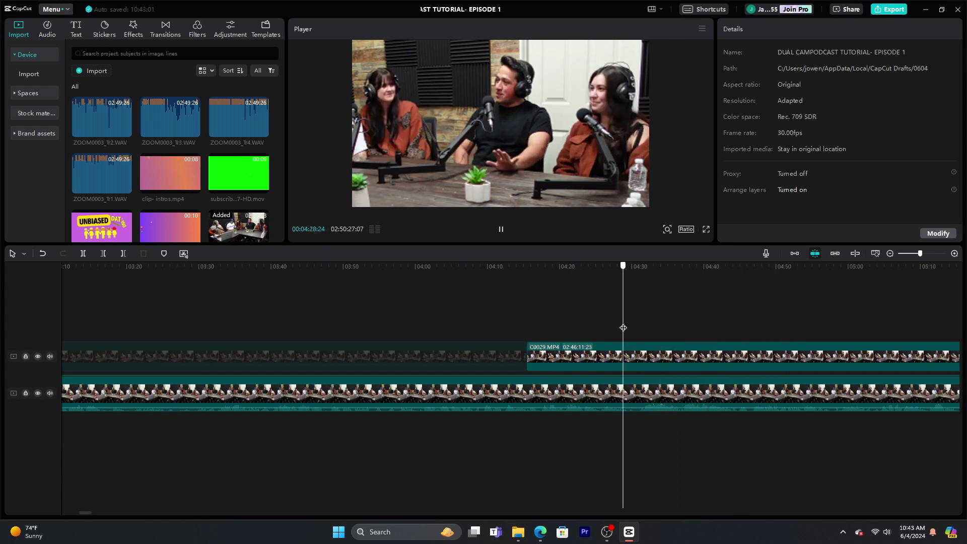
{"action": "left_click", "coordinate": [650, 322]}
{"action": "left_click", "coordinate": [635, 318]}
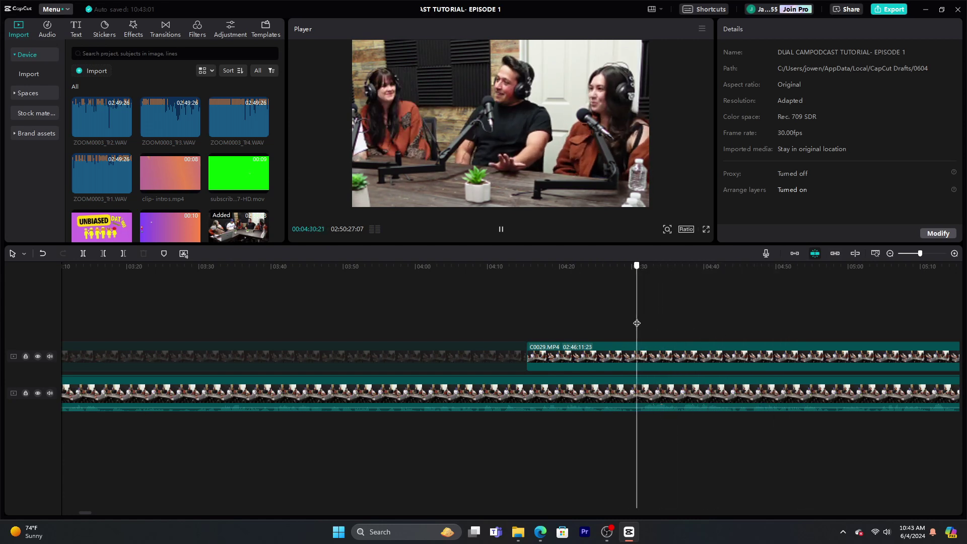
{"action": "left_click", "coordinate": [504, 232]}
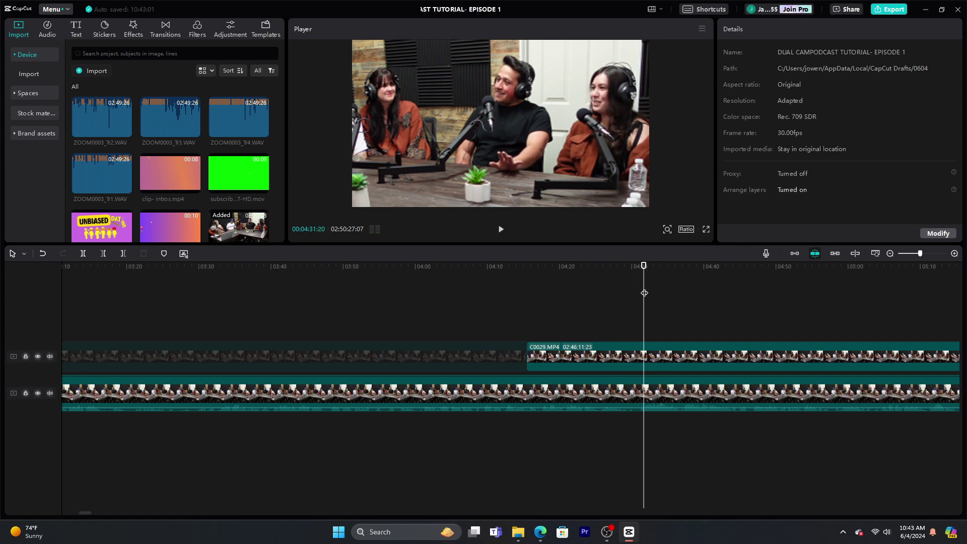
- Split the top clip at 04:30:27, disable its right section, and replay the shot switch
{"action": "left_click", "coordinate": [661, 358]}
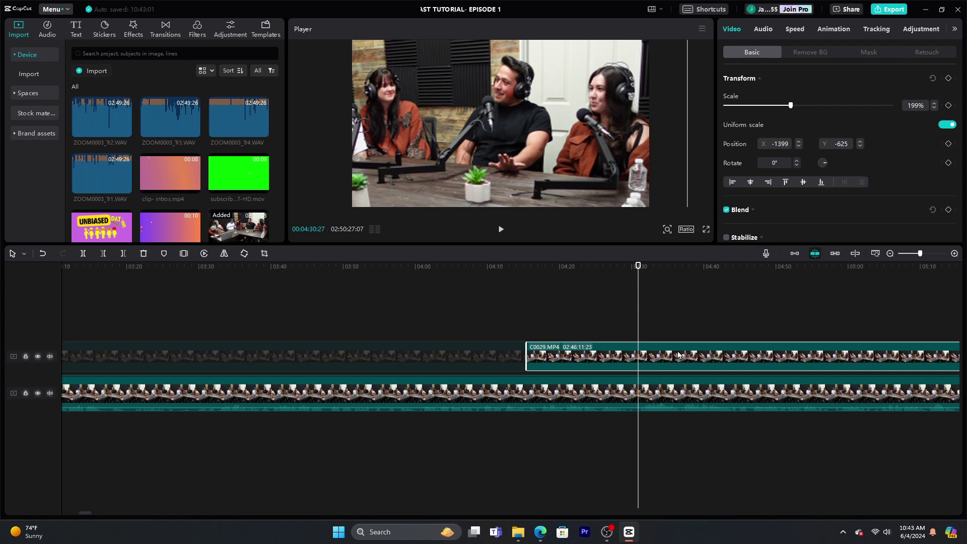
{"action": "key", "text": "ctrl+b"}
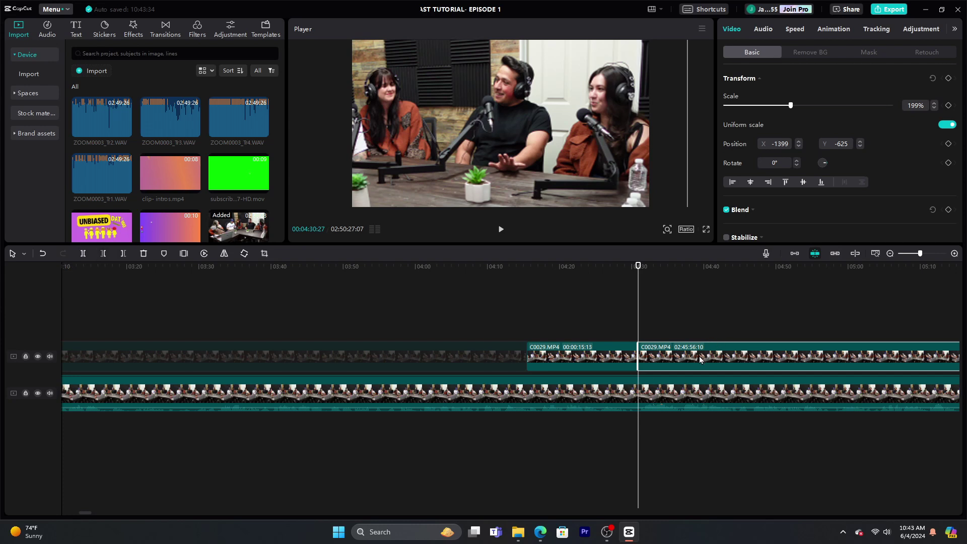
{"action": "key", "text": "v"}
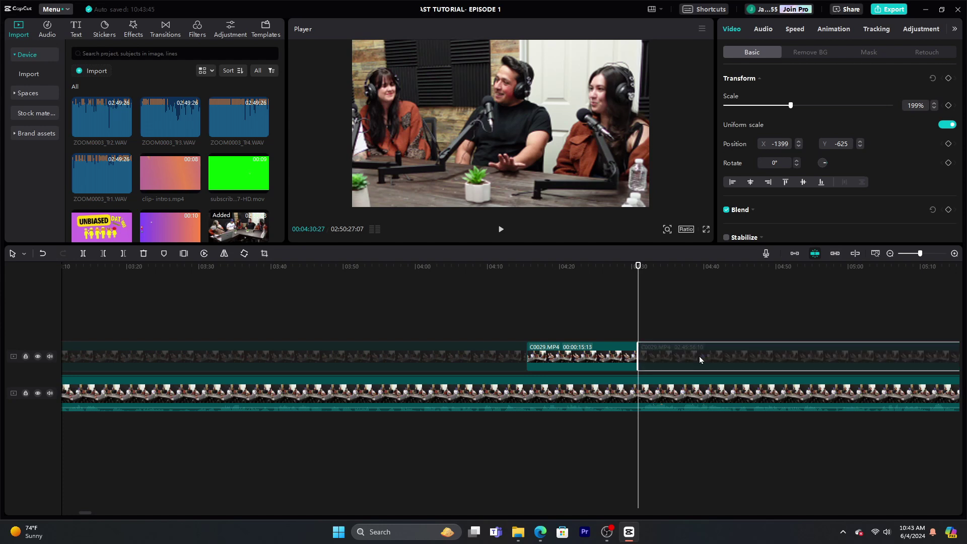
{"action": "left_click", "coordinate": [616, 302]}
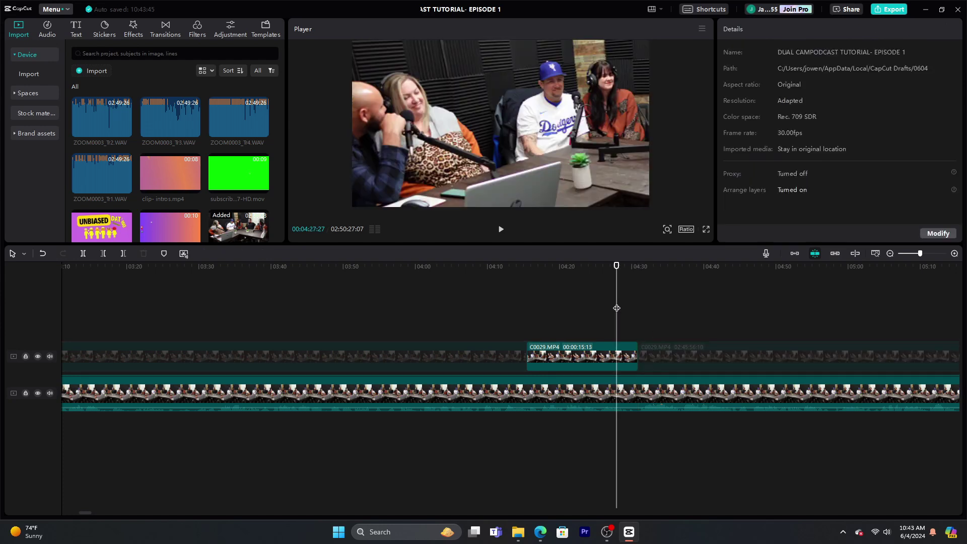
{"action": "left_click", "coordinate": [501, 230]}
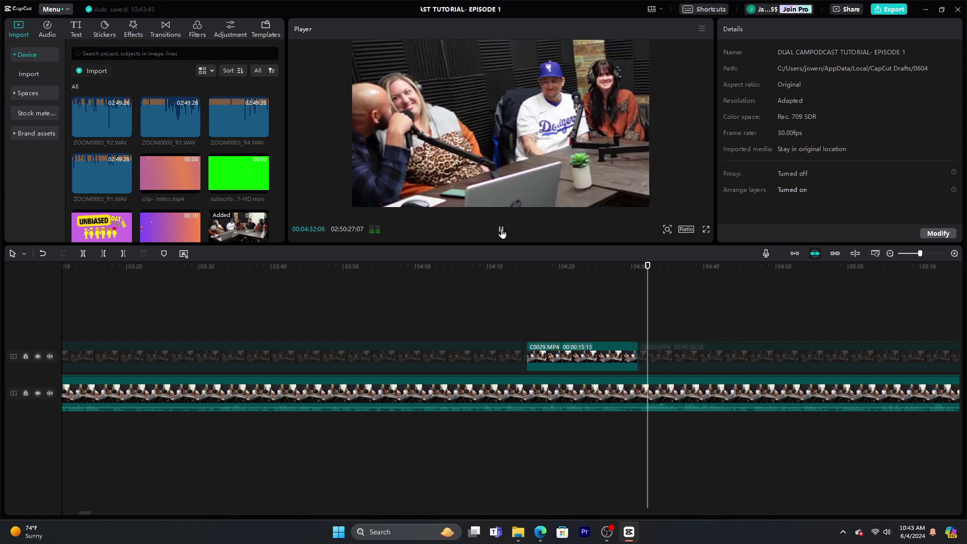
{"action": "left_click", "coordinate": [501, 230]}
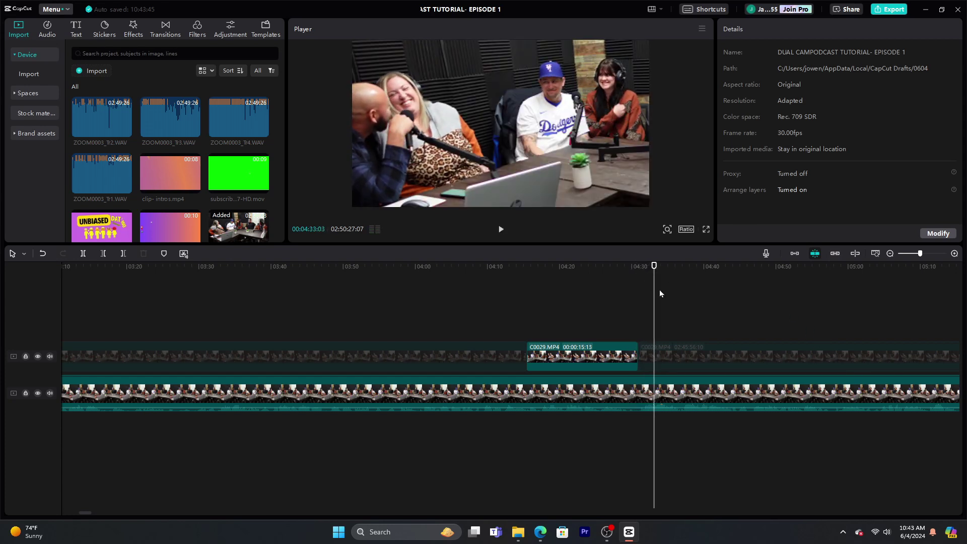
{"action": "left_click_drag", "start_coordinate": [660, 294], "coordinate": [712, 323]}
{"action": "left_click", "coordinate": [752, 355]}
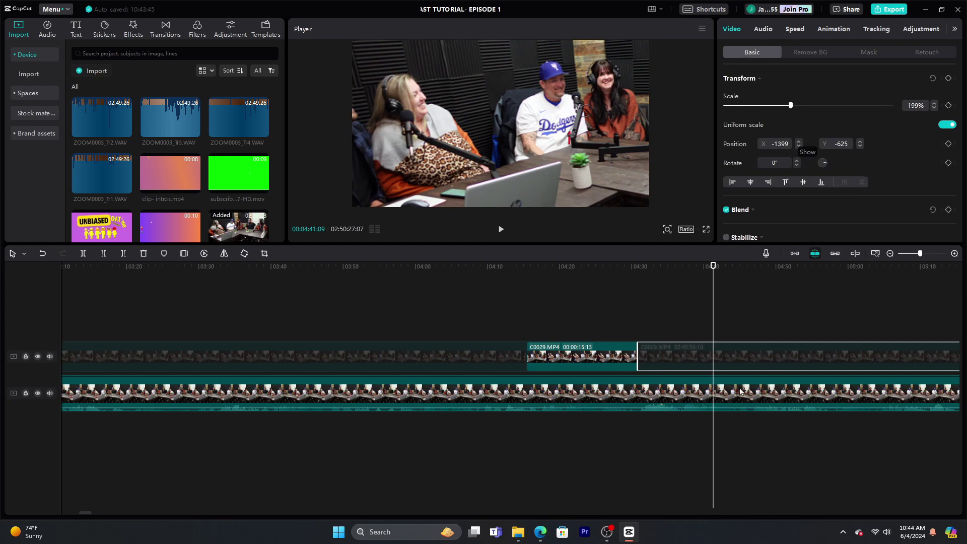
{"action": "left_click", "coordinate": [628, 304]}
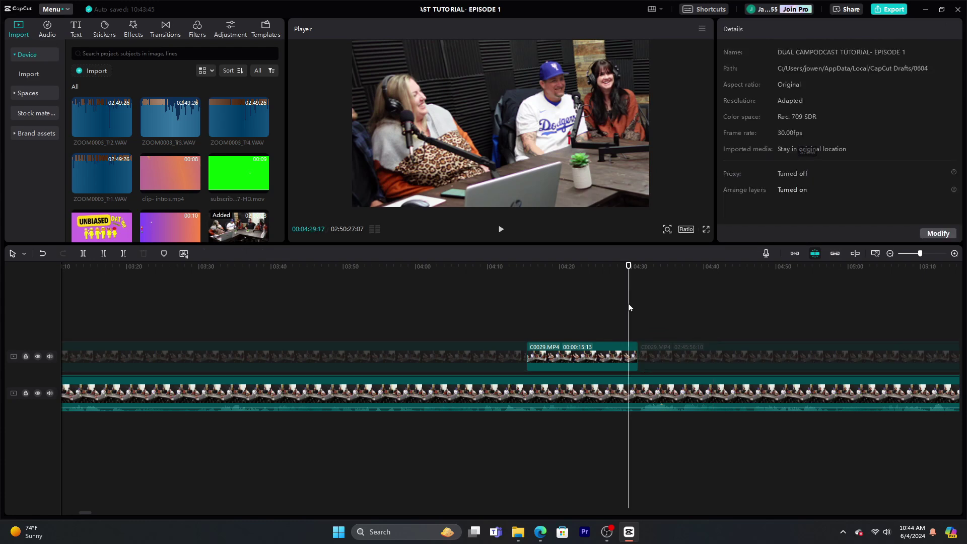
{"action": "left_click", "coordinate": [637, 308]}
{"action": "left_click", "coordinate": [622, 397]}
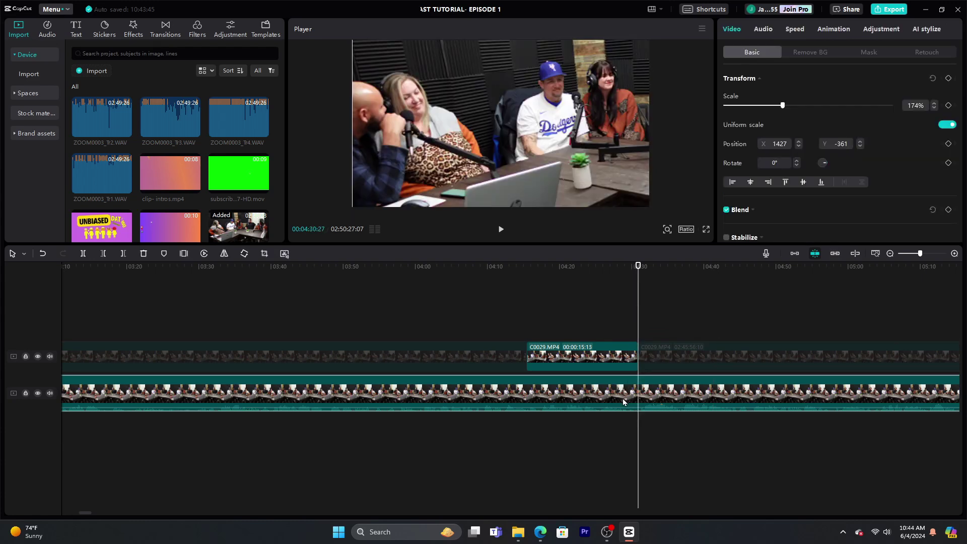
{"action": "key", "text": "ctrl+b"}
{"action": "left_click", "coordinate": [528, 315]}
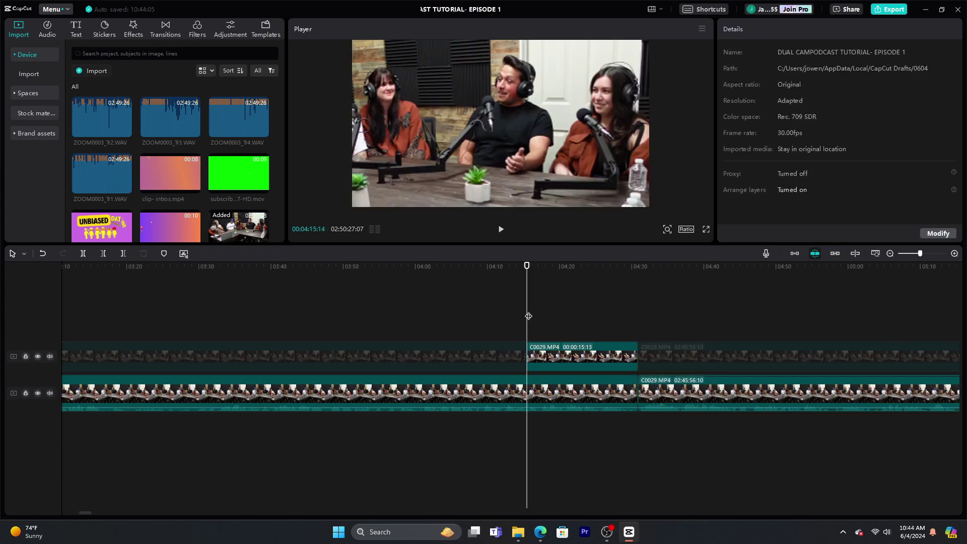
{"action": "left_click", "coordinate": [550, 389]}
{"action": "key", "text": "ctrl+b"}
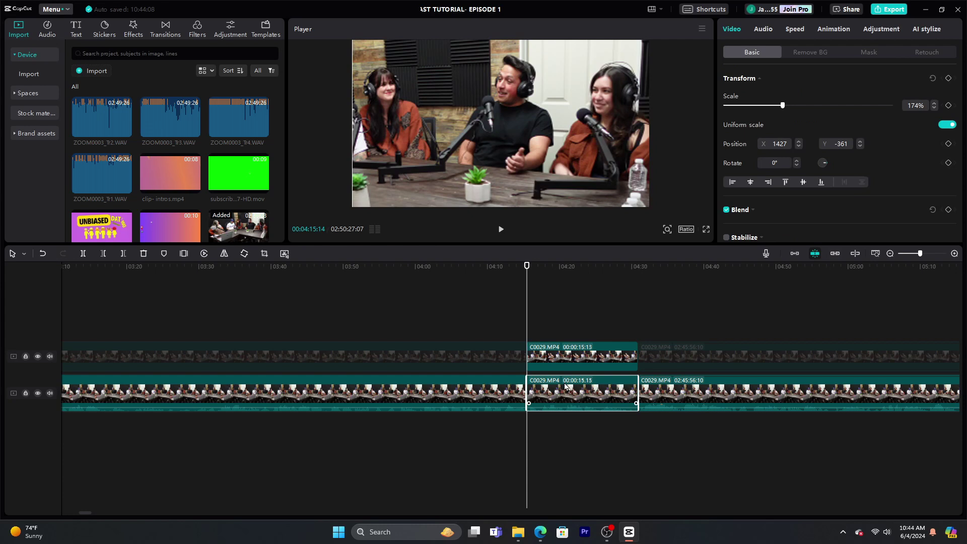
{"action": "key", "text": "v"}
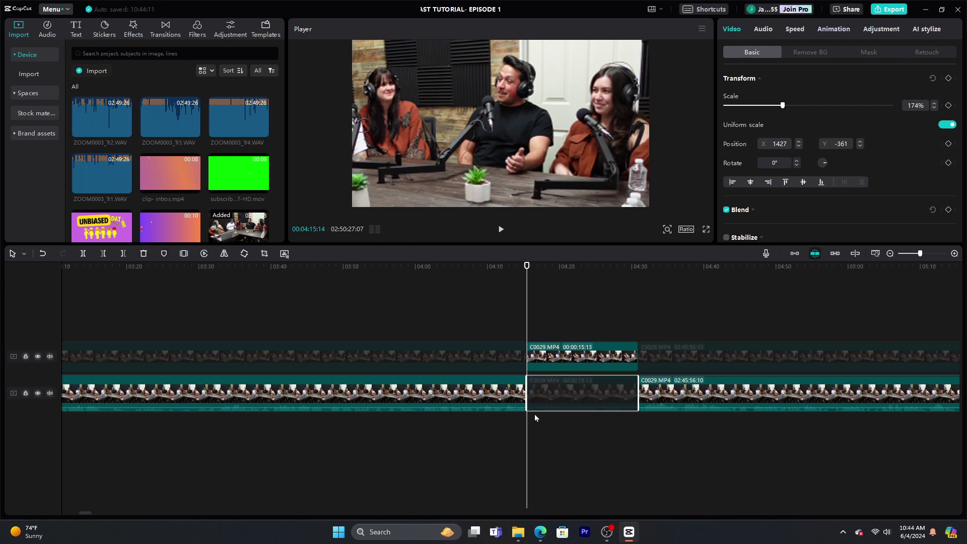
{"action": "left_click", "coordinate": [516, 320]}
{"action": "left_click", "coordinate": [501, 229]}
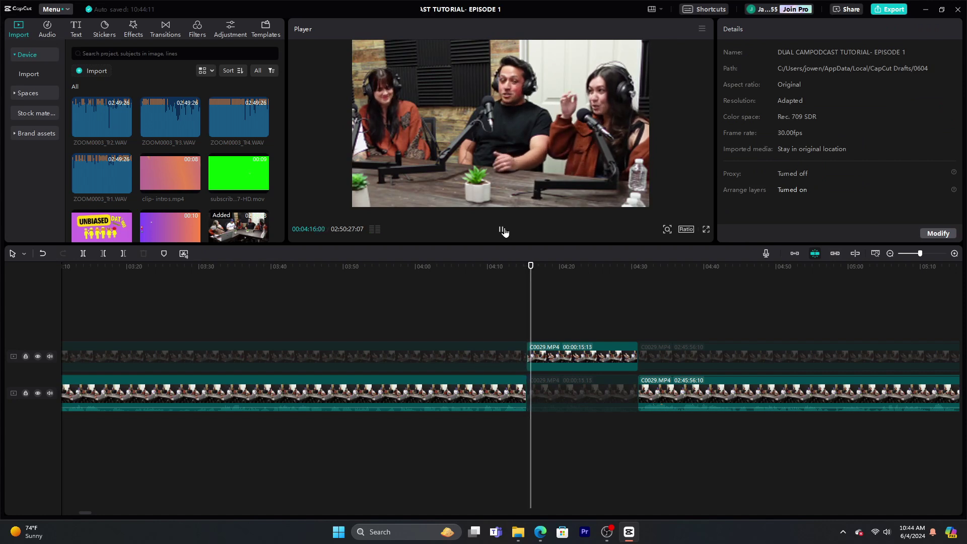
{"action": "left_click", "coordinate": [501, 229]}
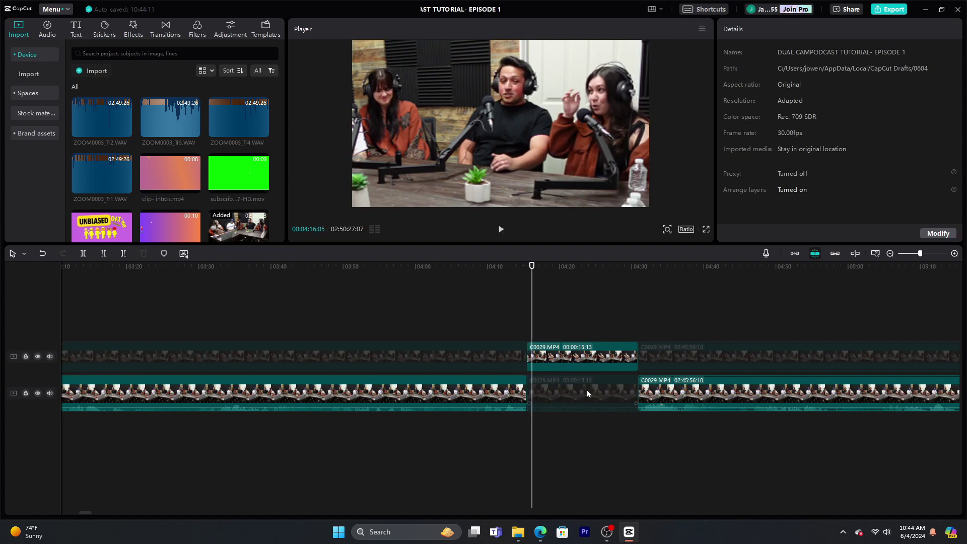
{"action": "key", "text": "ctrl+z"}
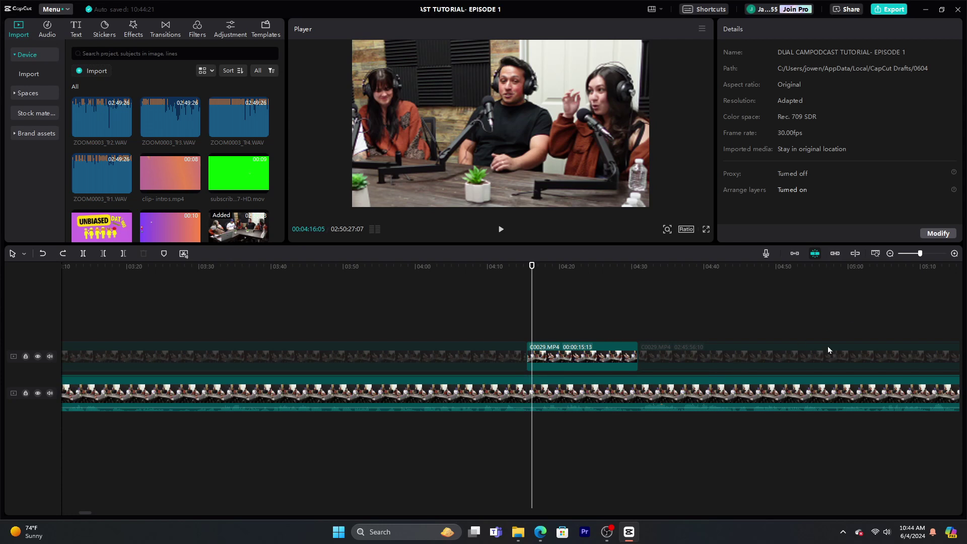
{"action": "left_click", "coordinate": [615, 313]}
{"action": "left_click", "coordinate": [501, 229]}
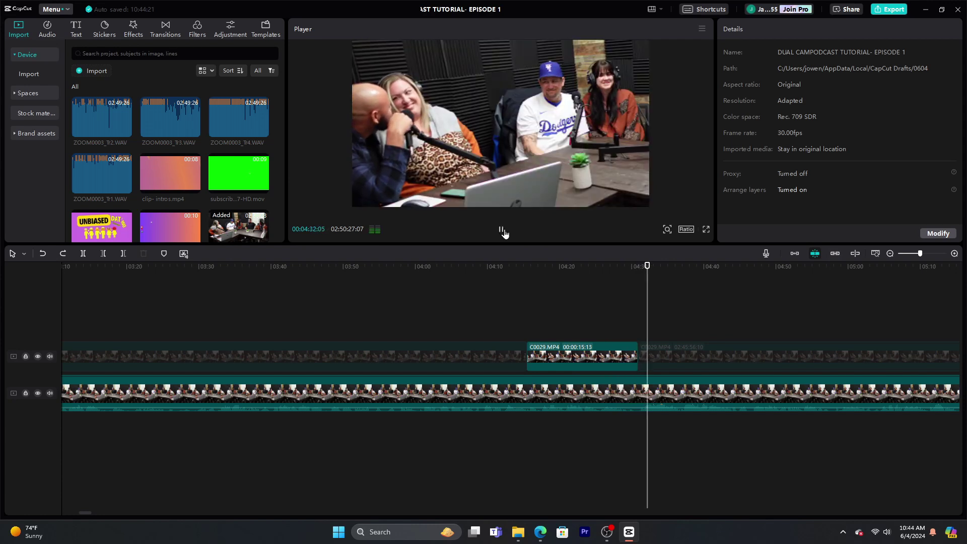
- Split the upper clip at 04:33 and 04:36, turning off the part after 04:36, then zoom to fit
{"action": "left_click", "coordinate": [503, 233]}
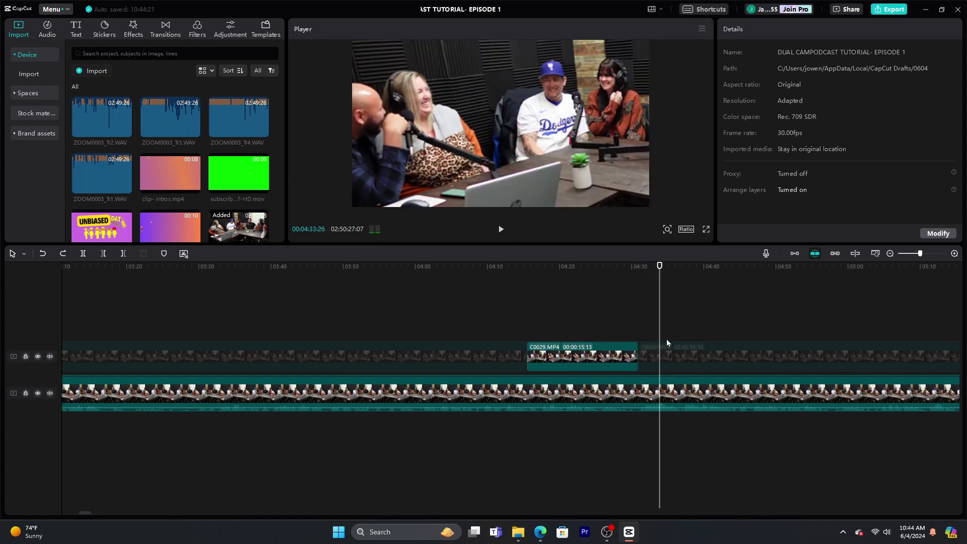
{"action": "left_click", "coordinate": [674, 366]}
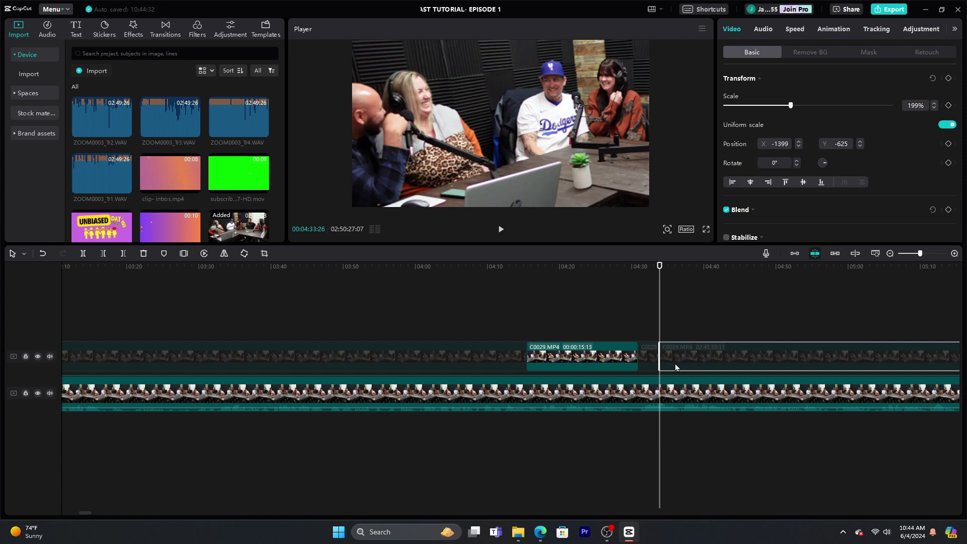
{"action": "key", "text": "ctrl+b"}
{"action": "left_click", "coordinate": [503, 233]}
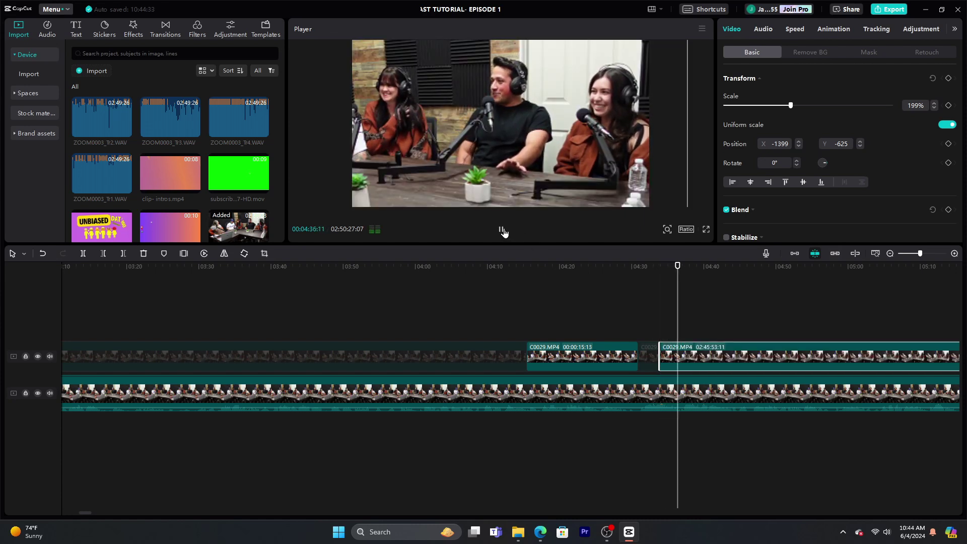
{"action": "left_click", "coordinate": [502, 230]}
{"action": "key", "text": "ctrl+b"}
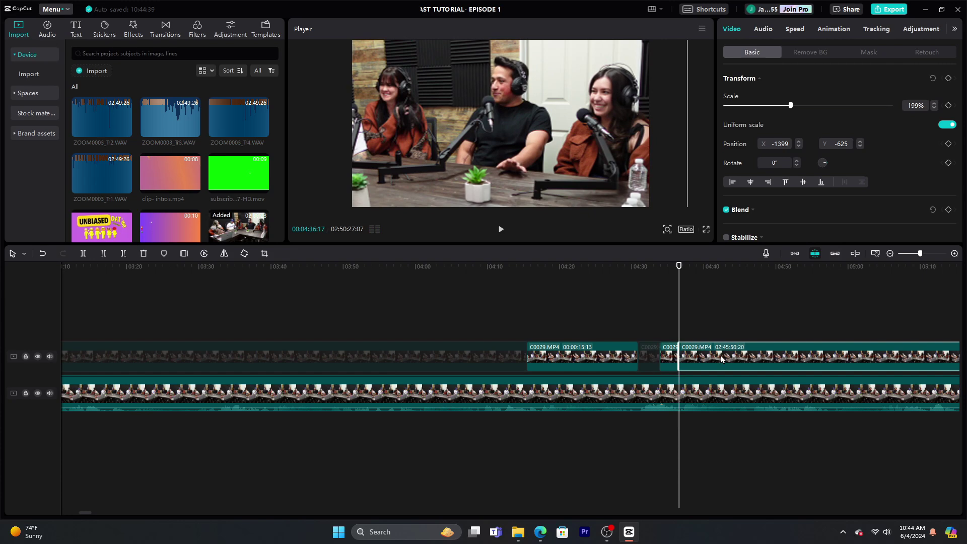
{"action": "key", "text": "Delete"}
{"action": "left_click", "coordinate": [665, 322]}
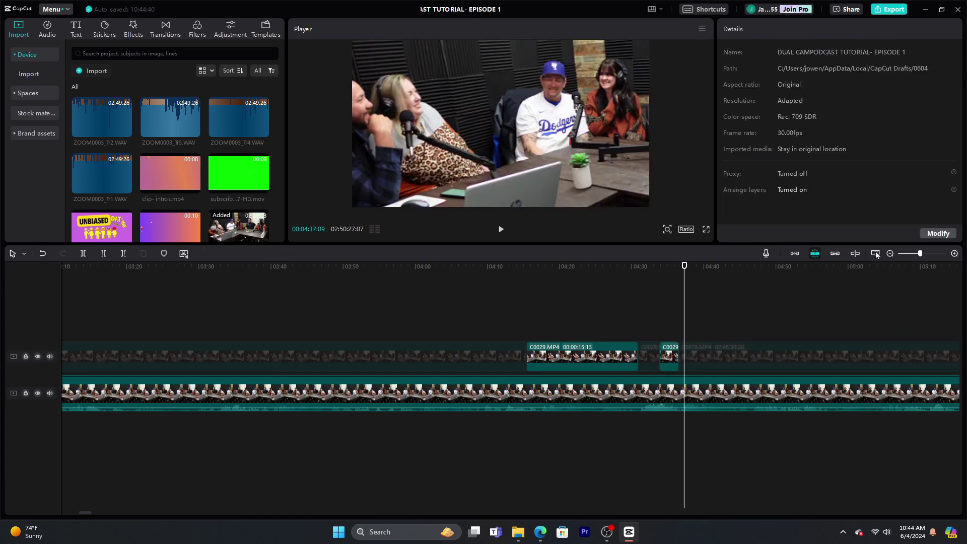
{"action": "left_click", "coordinate": [874, 254]}
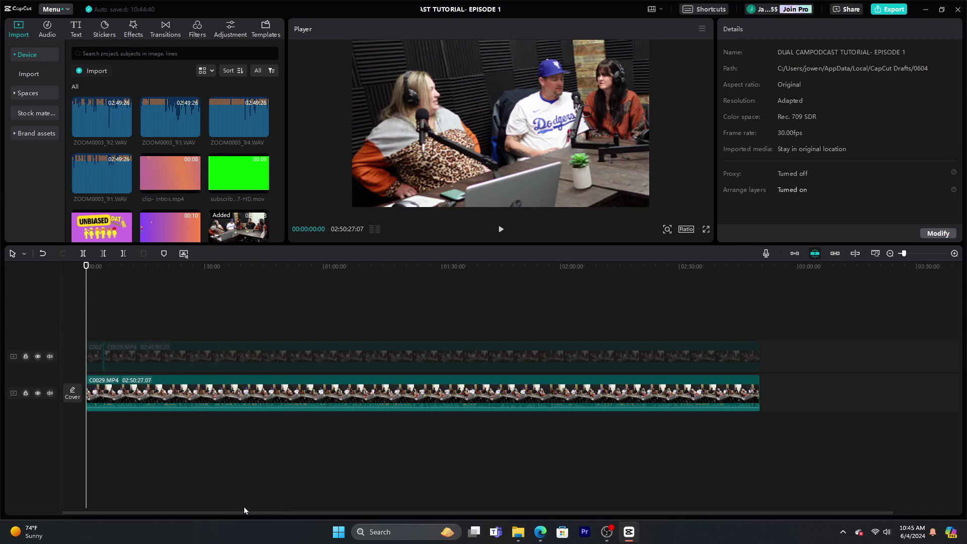
- Copy the main C0029.MP4 clip and paste it onto a new top track from the project start
{"action": "left_click", "coordinate": [140, 389]}
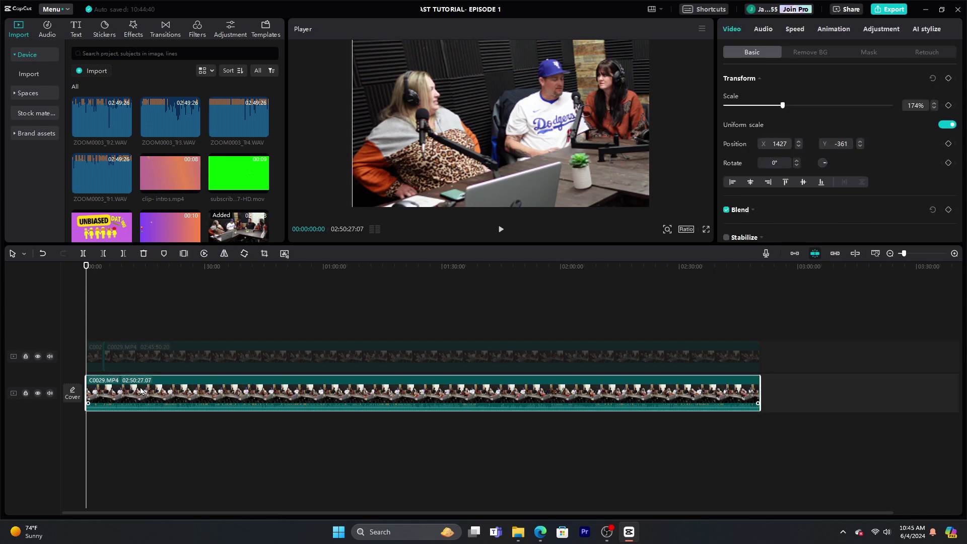
{"action": "left_click", "coordinate": [140, 359]}
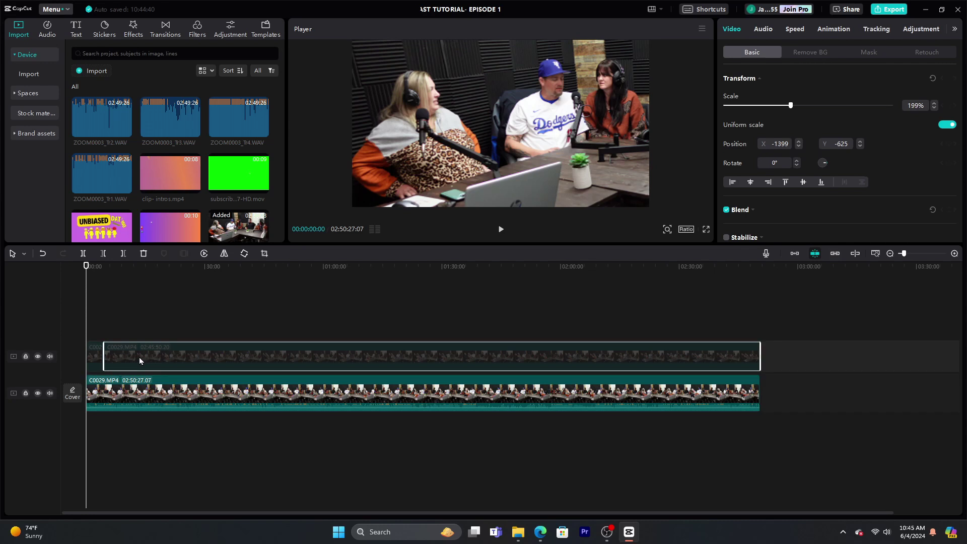
{"action": "left_click", "coordinate": [120, 303]}
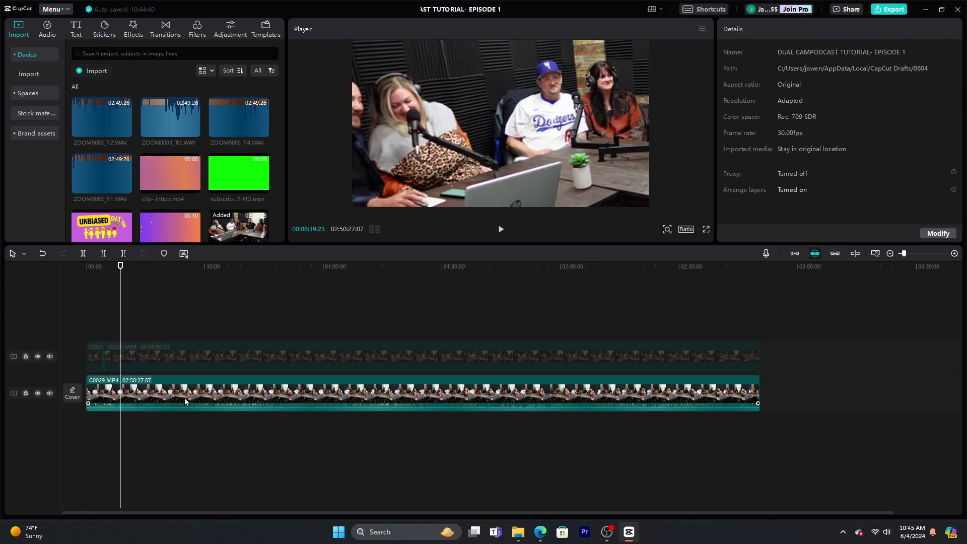
{"action": "left_click_drag", "start_coordinate": [122, 311], "coordinate": [63, 297]}
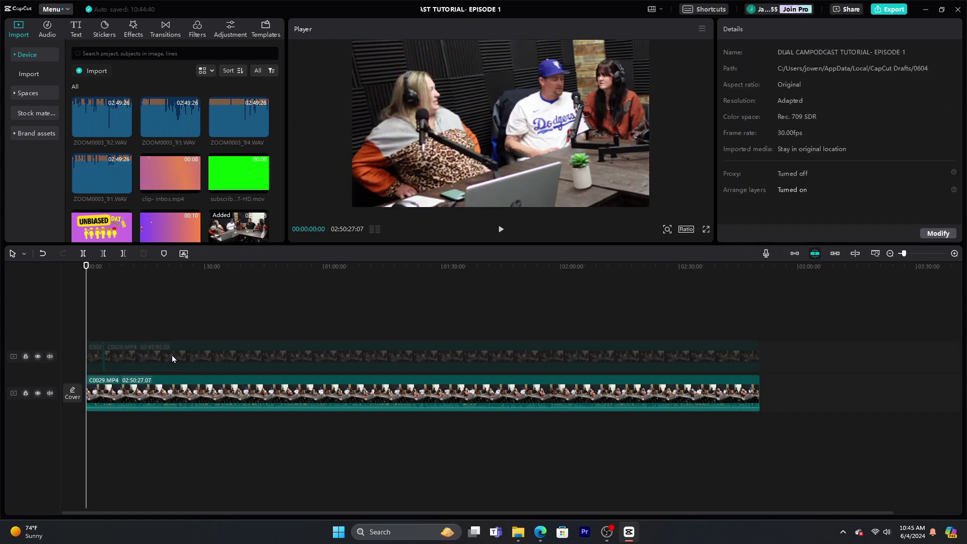
{"action": "right_click", "coordinate": [174, 397]}
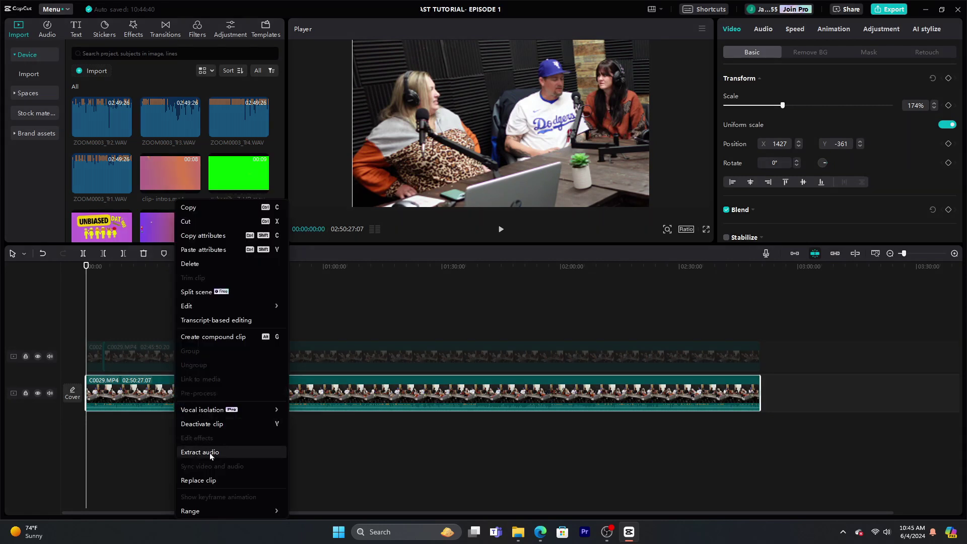
{"action": "left_click", "coordinate": [213, 212]}
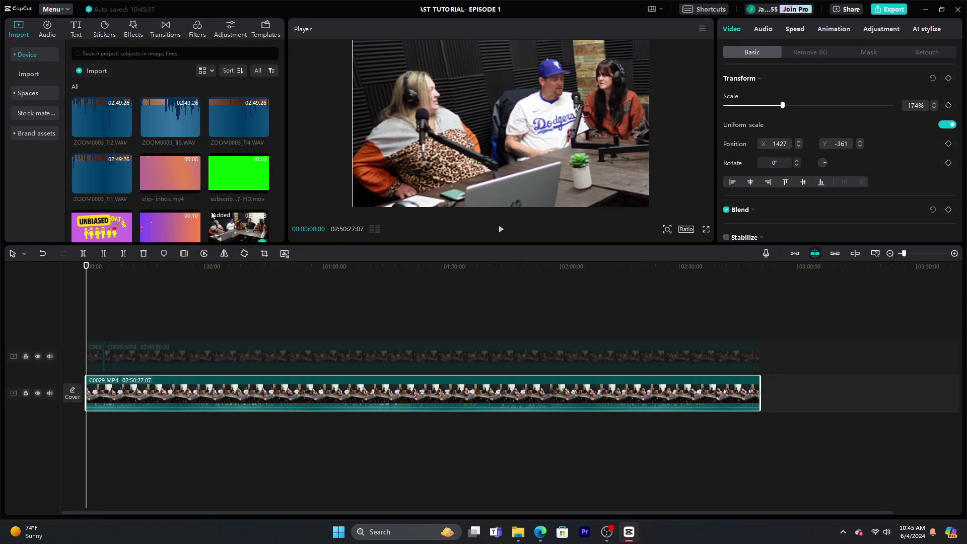
{"action": "right_click", "coordinate": [86, 317]}
{"action": "left_click", "coordinate": [107, 322]}
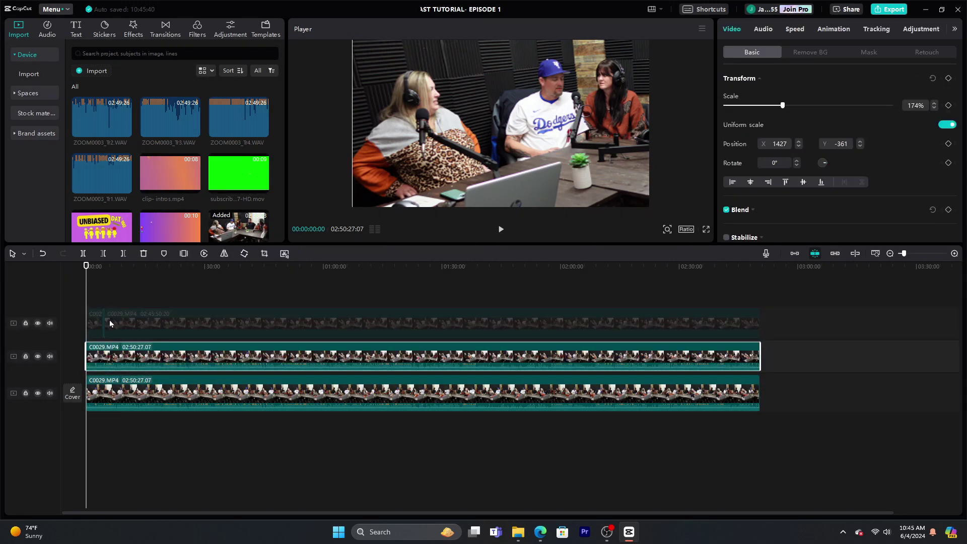
{"action": "left_click_drag", "start_coordinate": [125, 357], "coordinate": [124, 296]}
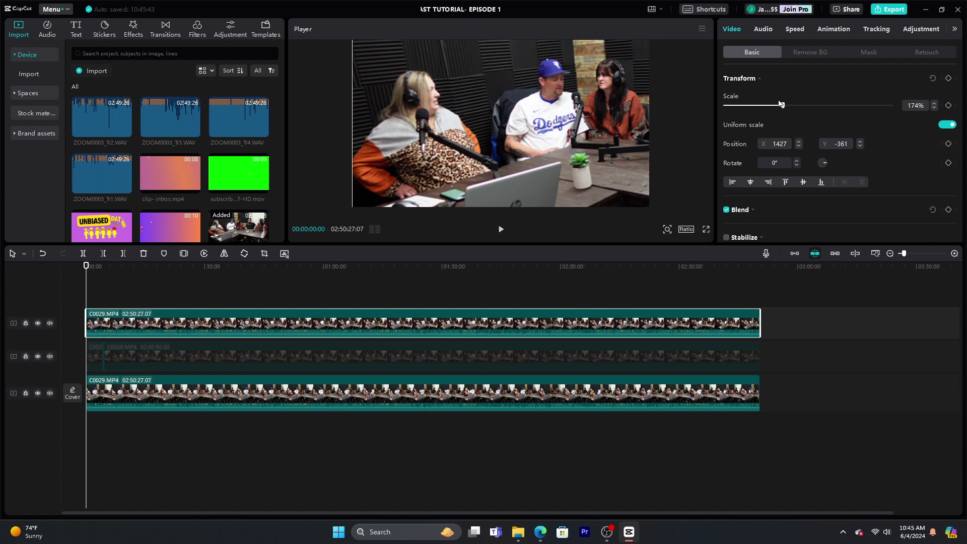
- Shrink the top clip to a 47% inset and scale the middle clip down to 146%
{"action": "left_click_drag", "start_coordinate": [780, 107], "coordinate": [739, 115]}
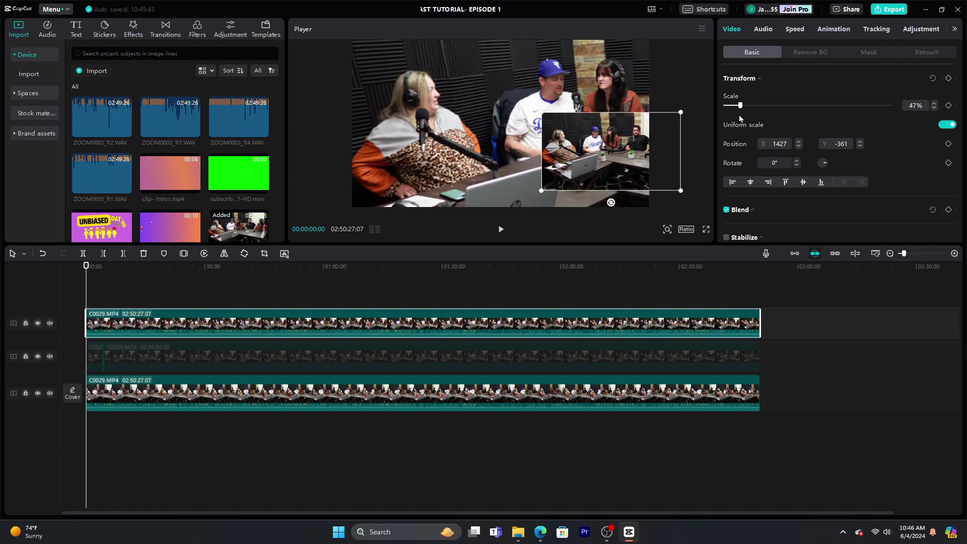
{"action": "left_click", "coordinate": [489, 355]}
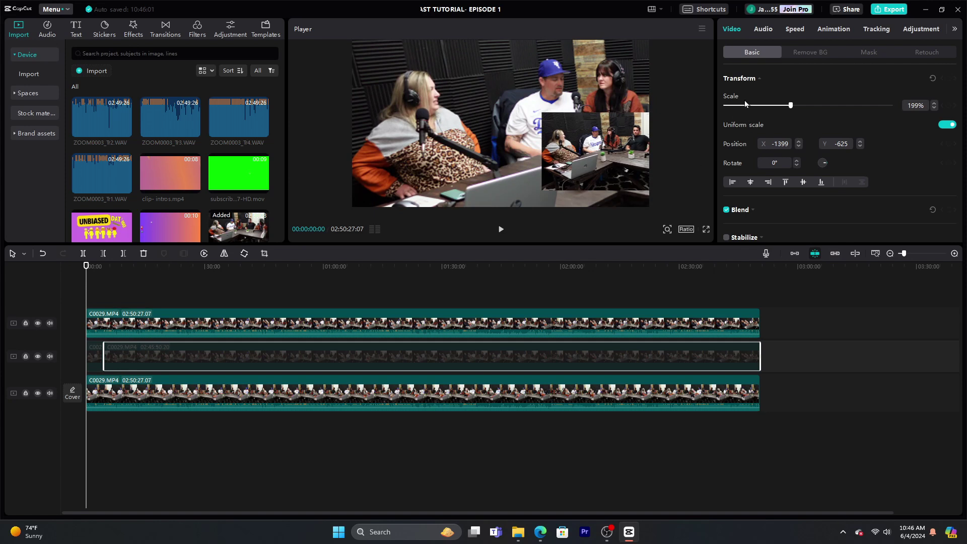
{"action": "left_click_drag", "start_coordinate": [789, 108], "coordinate": [774, 109]}
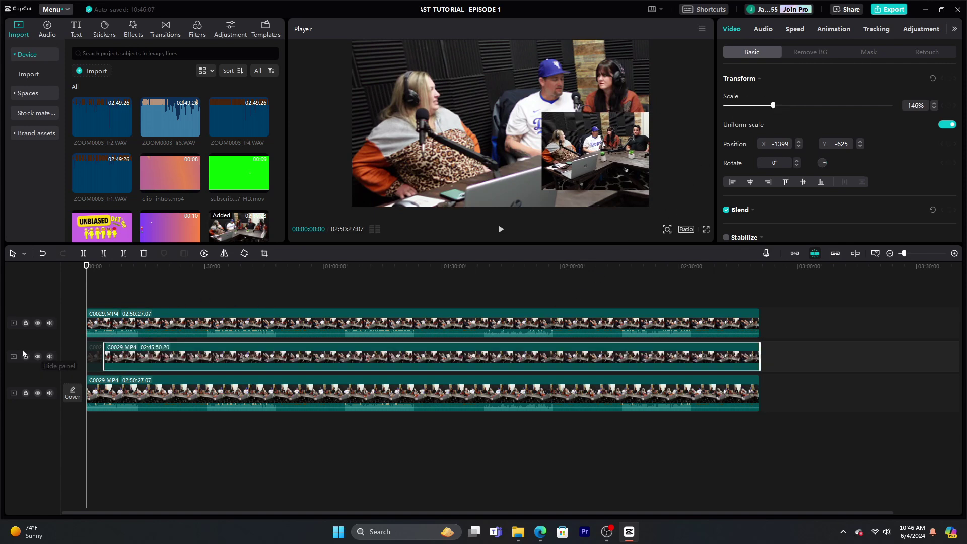
{"action": "left_click", "coordinate": [93, 358]}
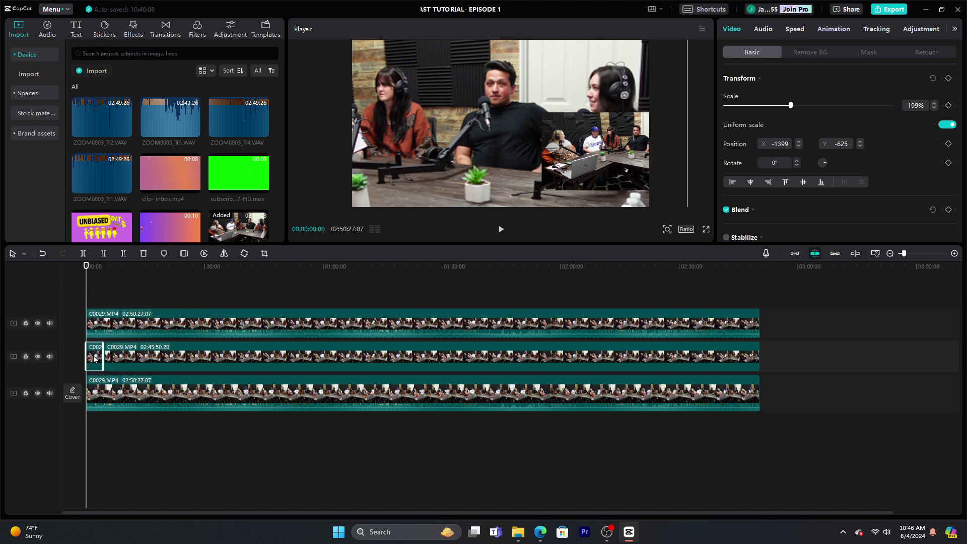
{"action": "left_click", "coordinate": [292, 361]}
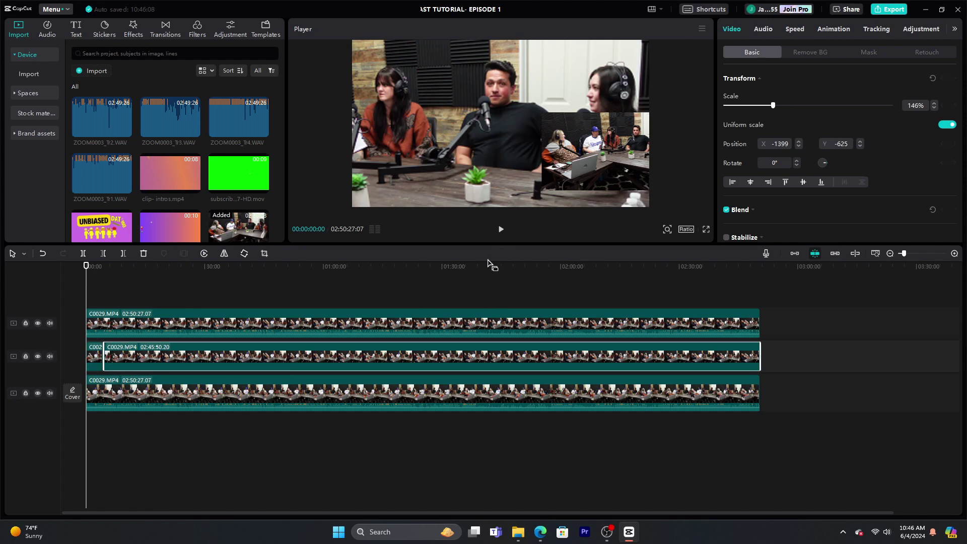
- At about 01:25:21, scale the middle clip to 97% and compare all three clips' scales
{"action": "left_click", "coordinate": [424, 291]}
{"action": "left_click", "coordinate": [398, 354]}
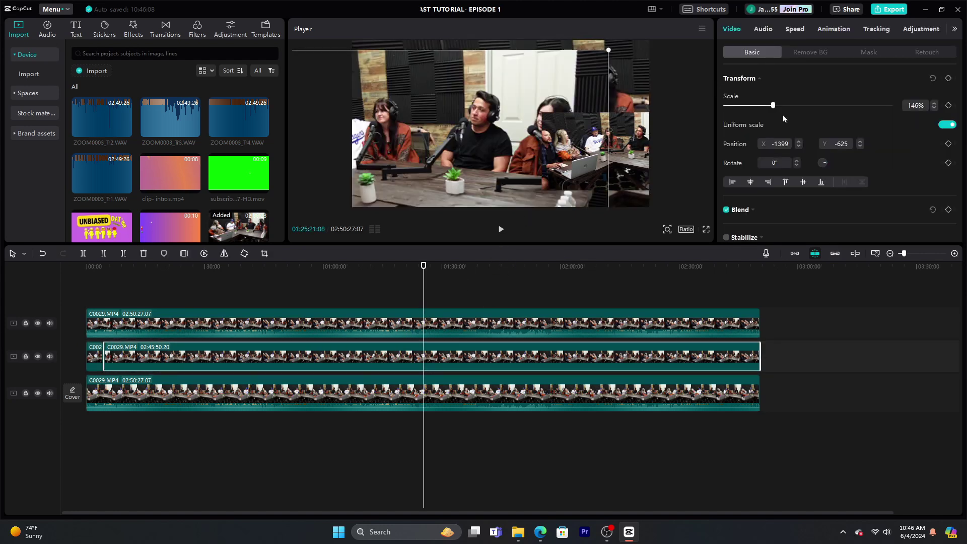
{"action": "left_click_drag", "start_coordinate": [774, 108], "coordinate": [757, 110]}
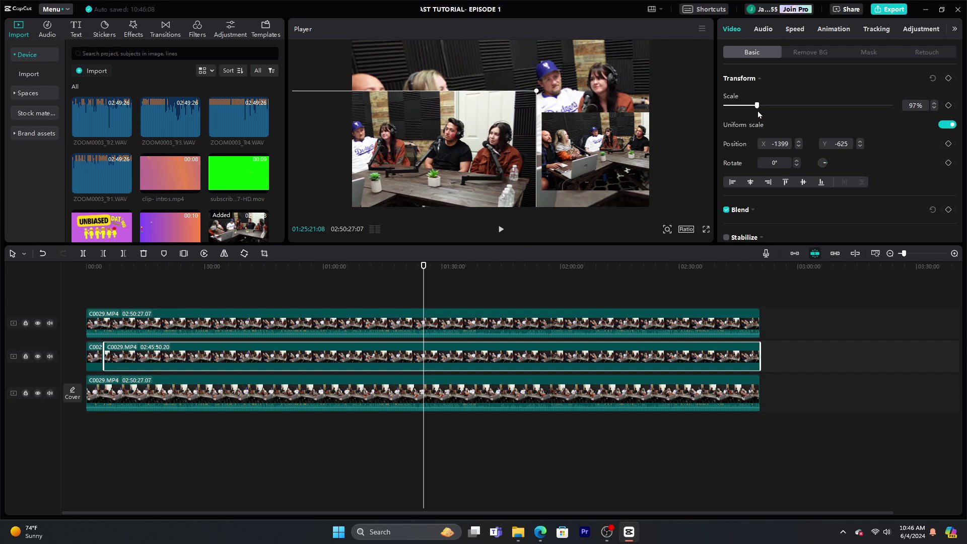
{"action": "left_click", "coordinate": [590, 155]}
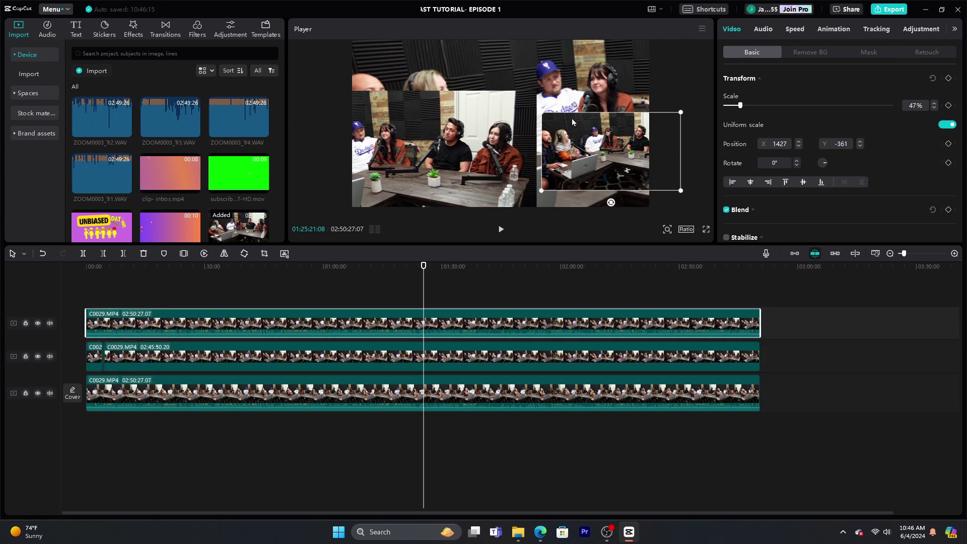
{"action": "left_click", "coordinate": [476, 358]}
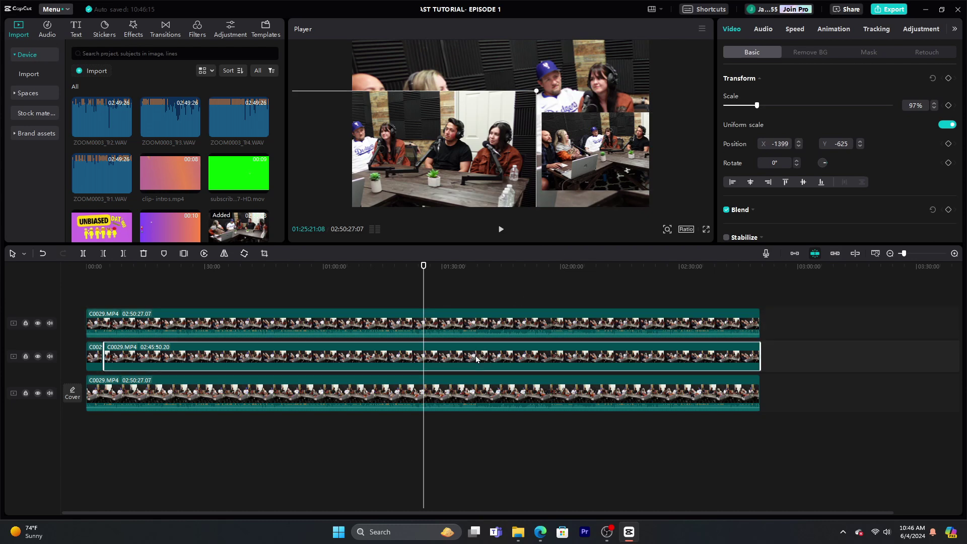
{"action": "left_click", "coordinate": [482, 392]}
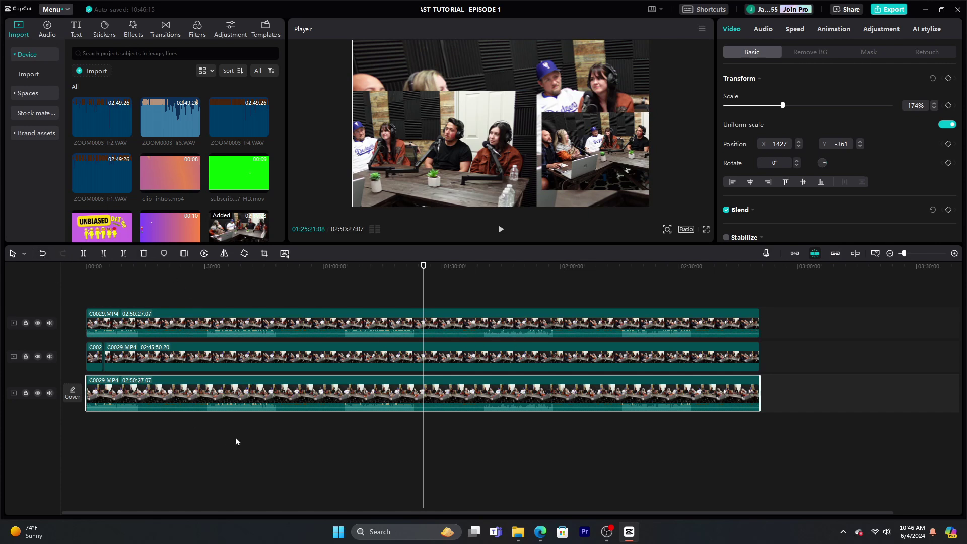
- Split the top, middle and bottom C0029 clips at 00:16:03 and select the three opening pieces
{"action": "left_click_drag", "start_coordinate": [423, 279], "coordinate": [149, 282]}
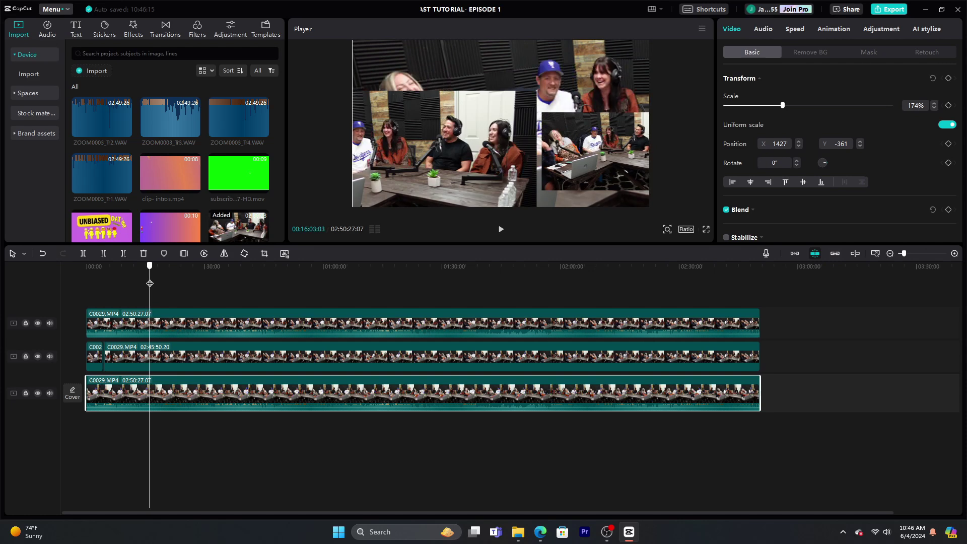
{"action": "left_click", "coordinate": [177, 320]}
{"action": "key", "text": "ctrl+b"}
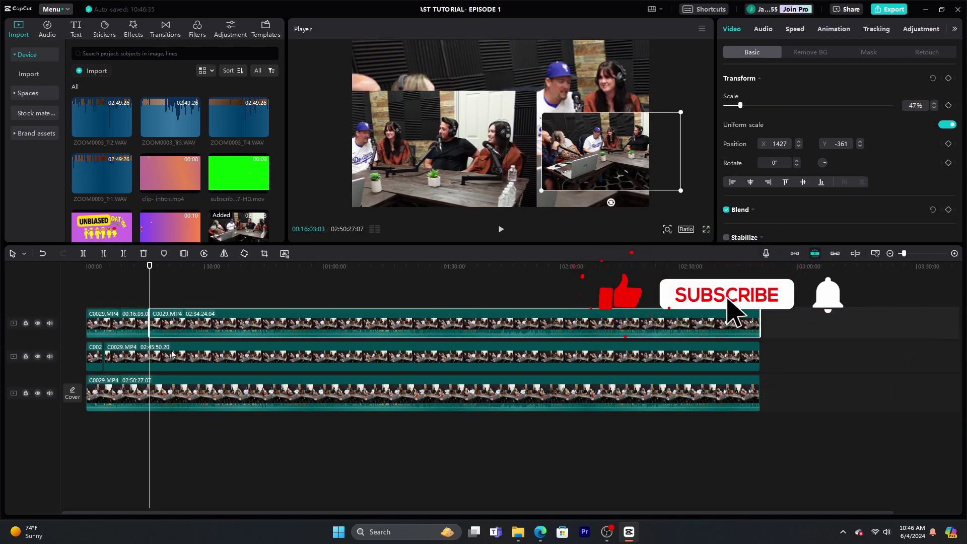
{"action": "left_click", "coordinate": [176, 356]}
{"action": "key", "text": "ctrl+b"}
{"action": "left_click", "coordinate": [177, 390]}
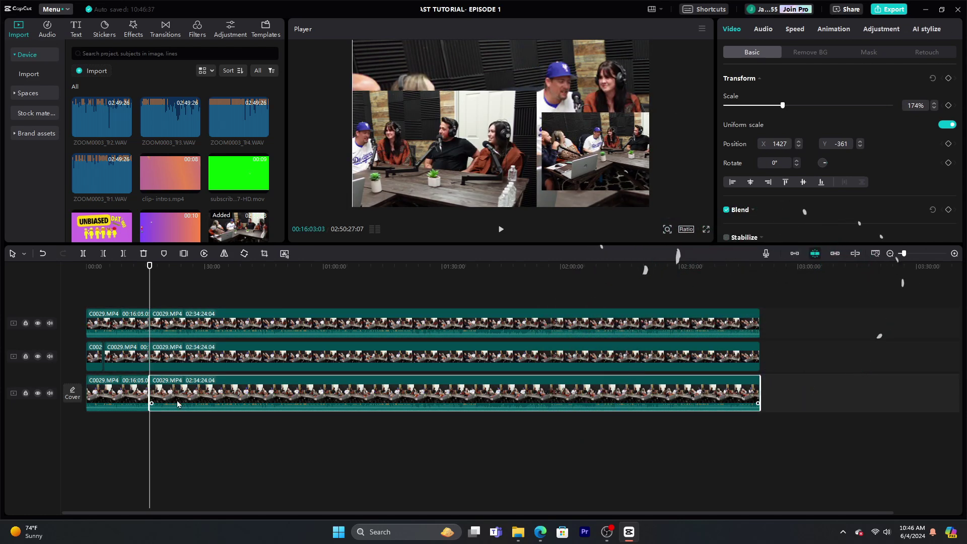
{"action": "key", "text": "ctrl+b"}
{"action": "left_click_drag", "start_coordinate": [128, 447], "coordinate": [91, 289]}
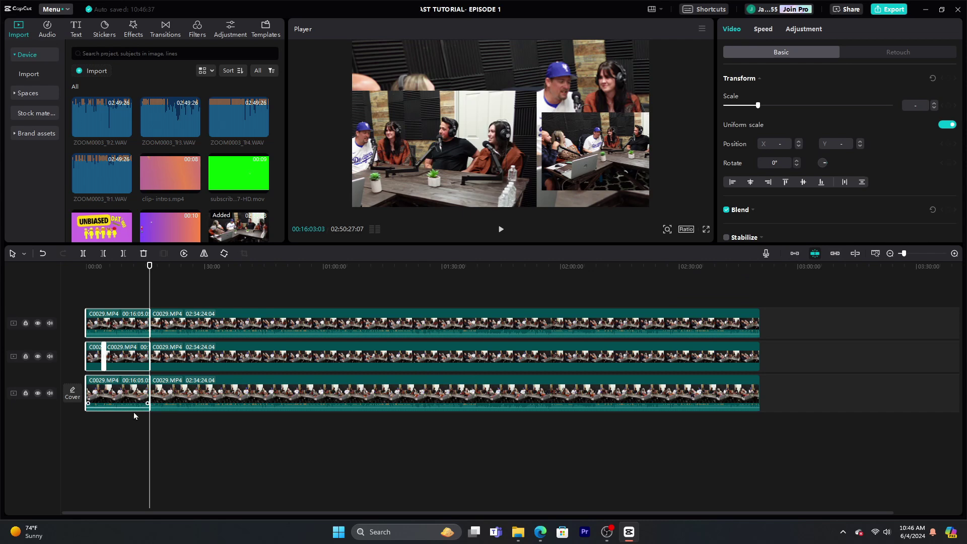
- Delete the three opening pieces, slide the remaining clips to 0:00, and mute the top track
{"action": "left_click", "coordinate": [143, 257]}
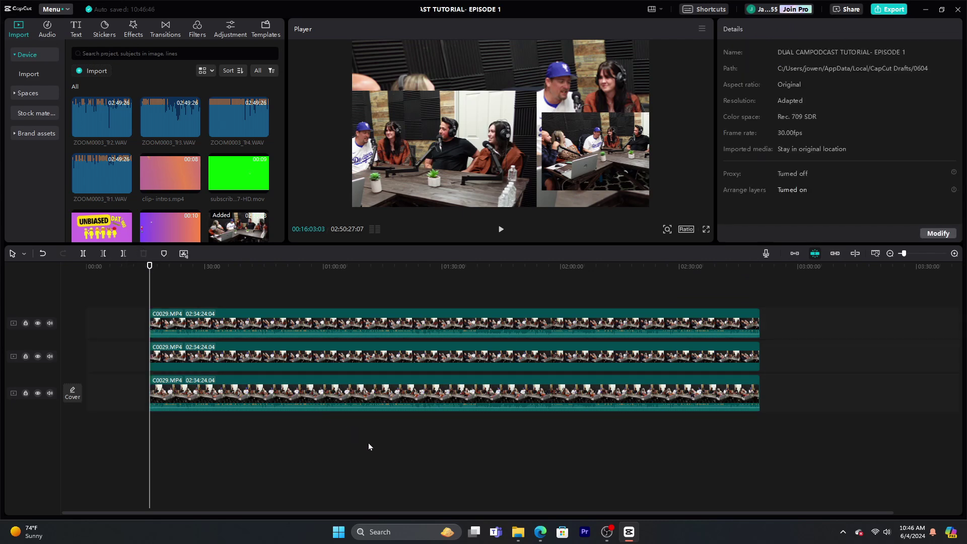
{"action": "left_click_drag", "start_coordinate": [368, 442], "coordinate": [247, 314]}
{"action": "left_click_drag", "start_coordinate": [262, 325], "coordinate": [201, 325]}
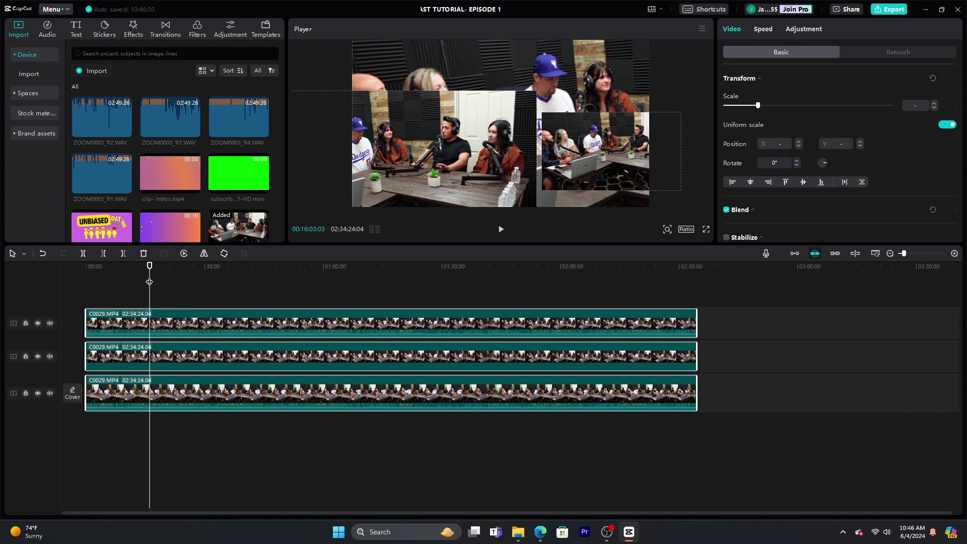
{"action": "left_click_drag", "start_coordinate": [149, 279], "coordinate": [61, 275]}
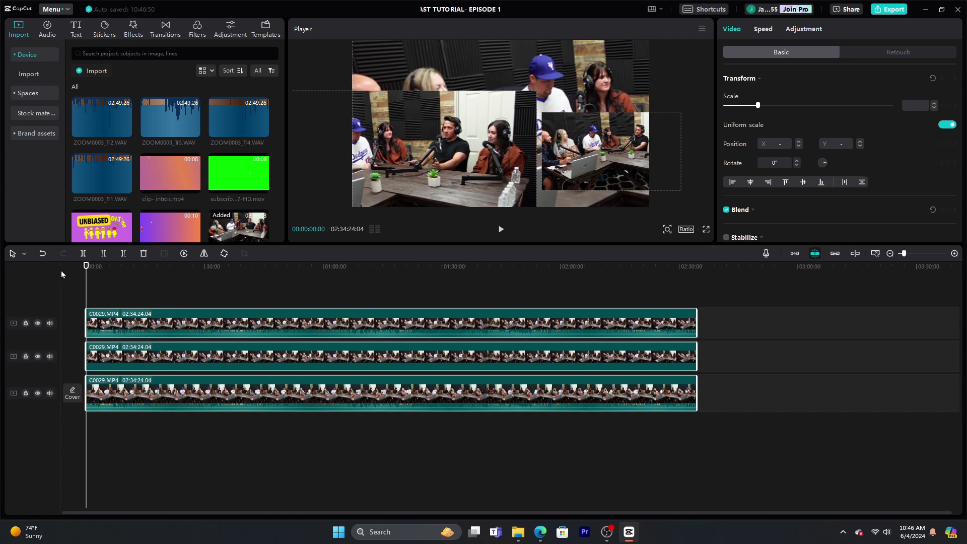
{"action": "left_click", "coordinate": [50, 324]}
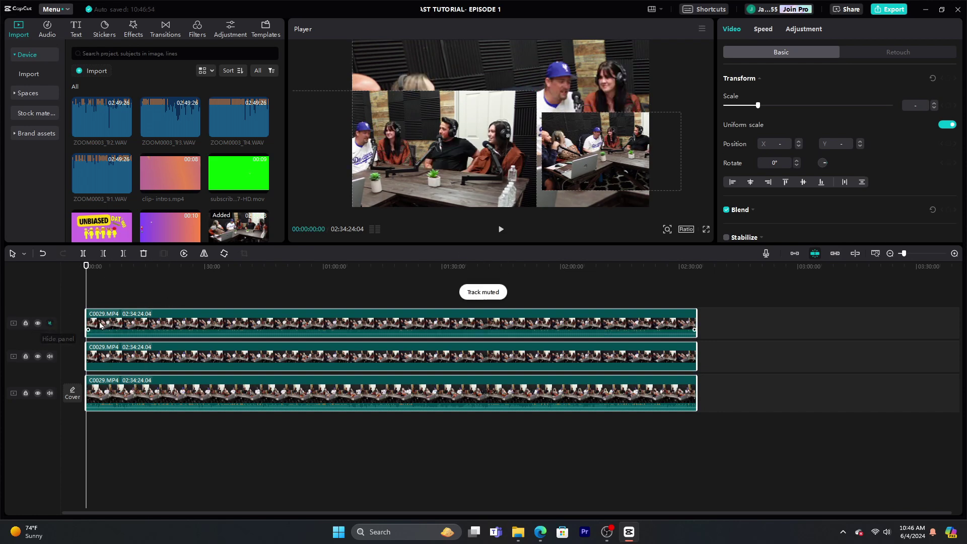
- Extract the top C0029 clip's audio onto a separate track, then delete that extracted audio clip
{"action": "right_click", "coordinate": [126, 326]}
{"action": "left_click", "coordinate": [157, 441]}
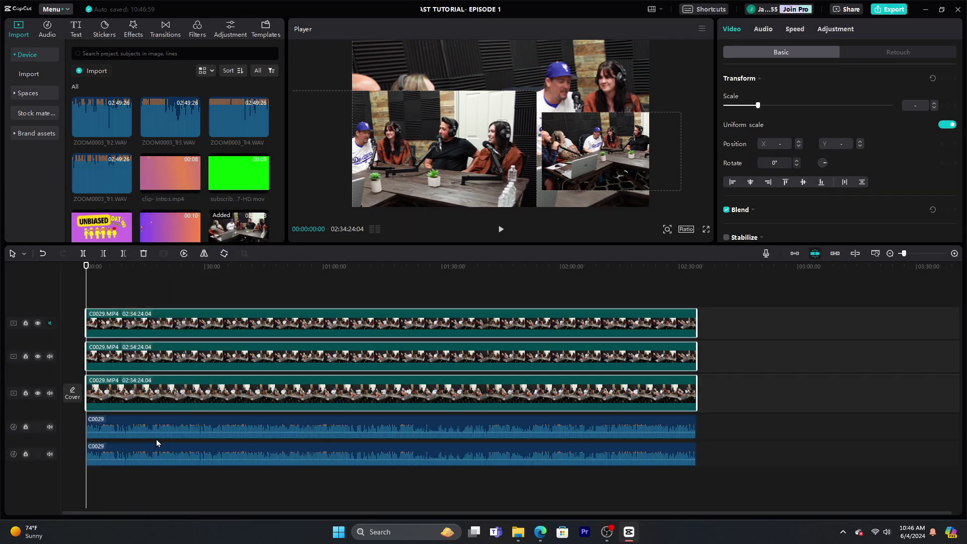
{"action": "left_click", "coordinate": [42, 254]}
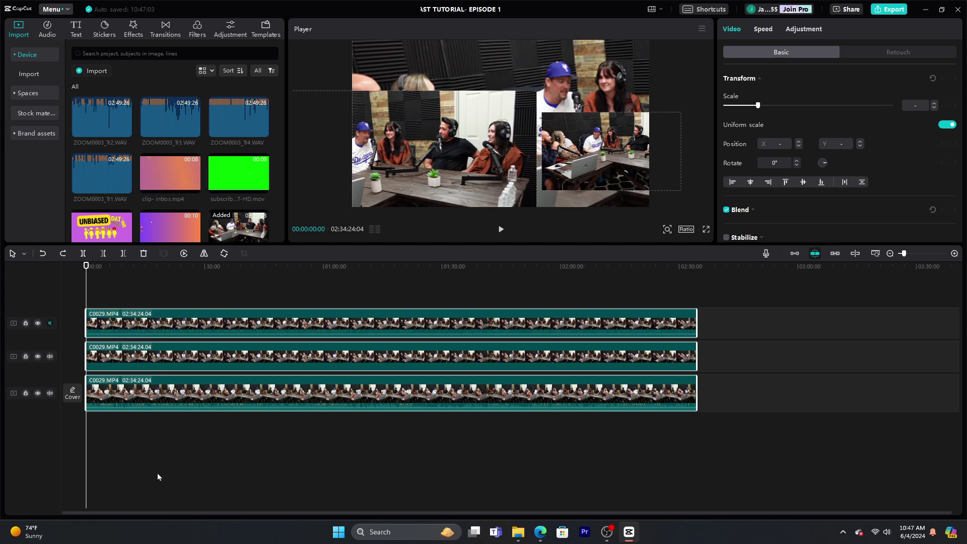
{"action": "left_click", "coordinate": [210, 494]}
{"action": "left_click", "coordinate": [169, 320]}
{"action": "right_click", "coordinate": [160, 326]}
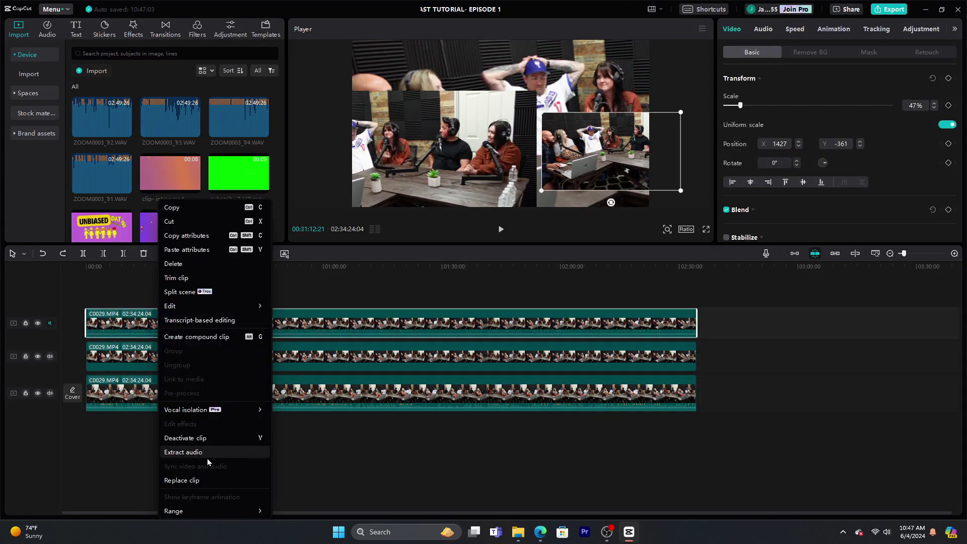
{"action": "left_click", "coordinate": [183, 452]}
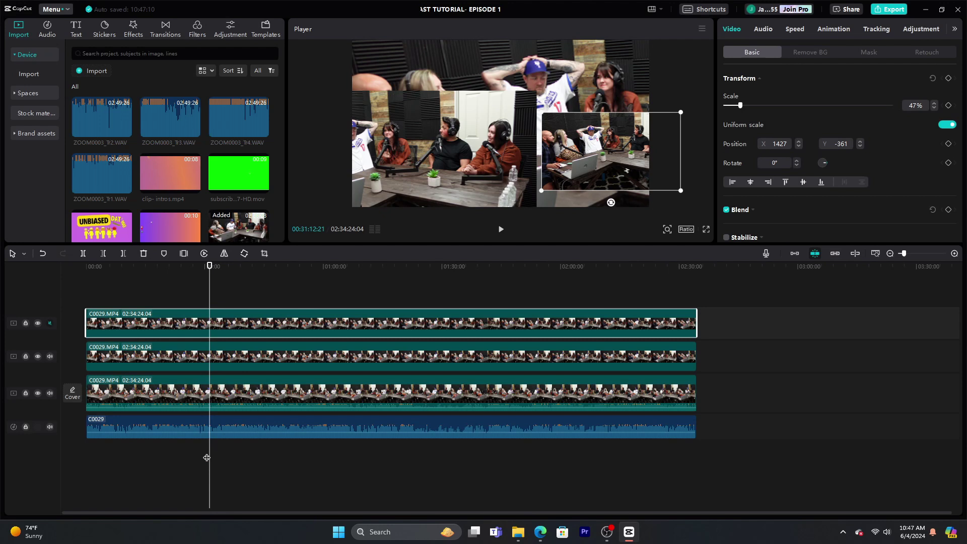
{"action": "left_click", "coordinate": [232, 422]}
{"action": "left_click", "coordinate": [144, 253]}
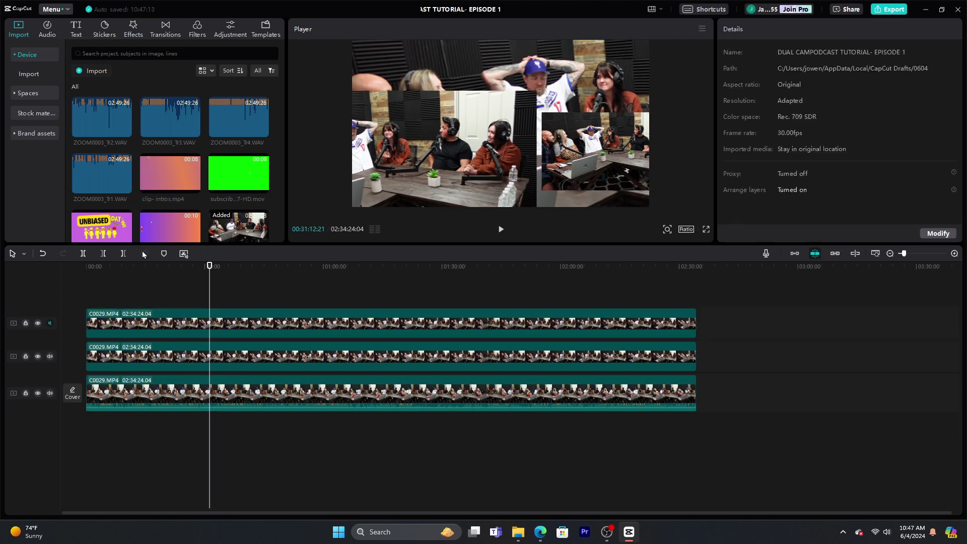
{"action": "left_click", "coordinate": [127, 394]}
{"action": "left_click_drag", "start_coordinate": [208, 286], "coordinate": [54, 272]}
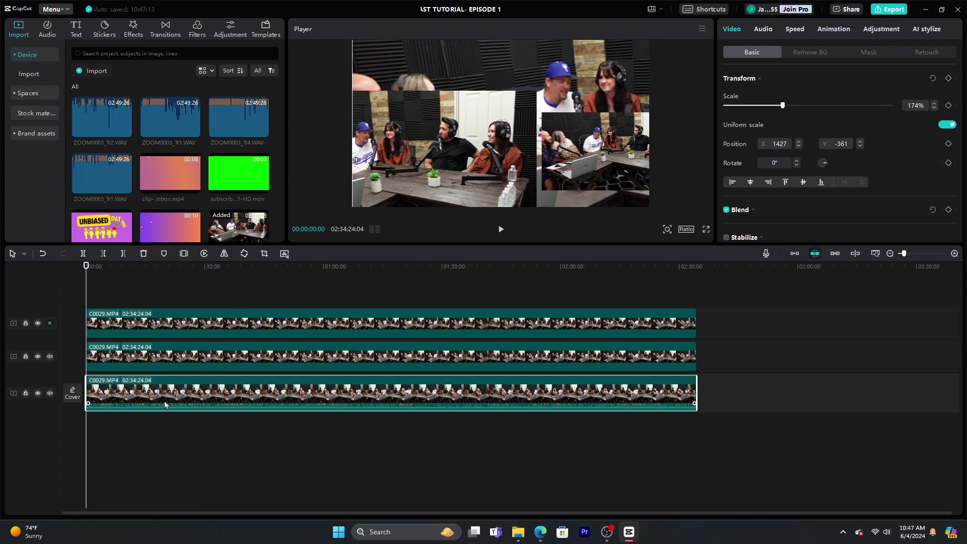
- Disable the middle and top clips so only the bottom track shows
{"action": "left_click", "coordinate": [189, 366]}
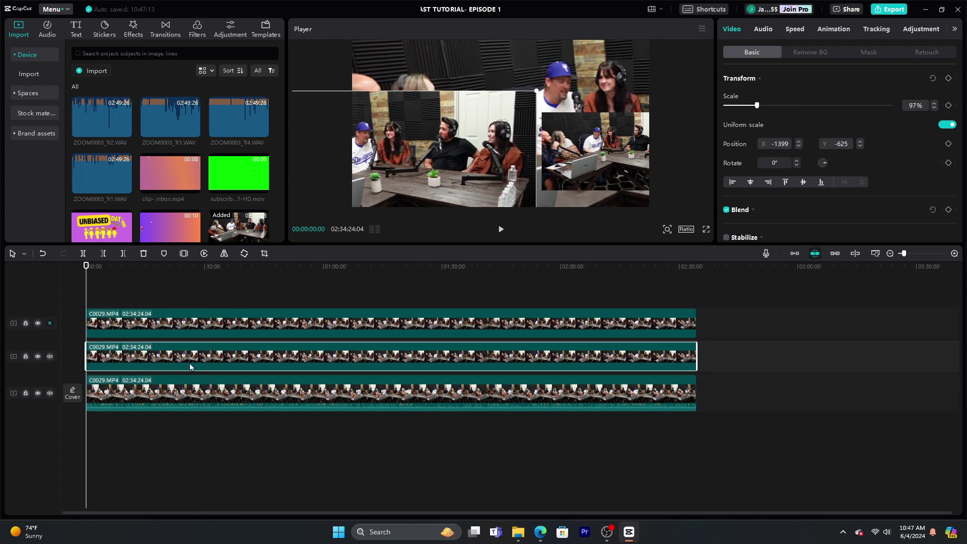
{"action": "key", "text": "v"}
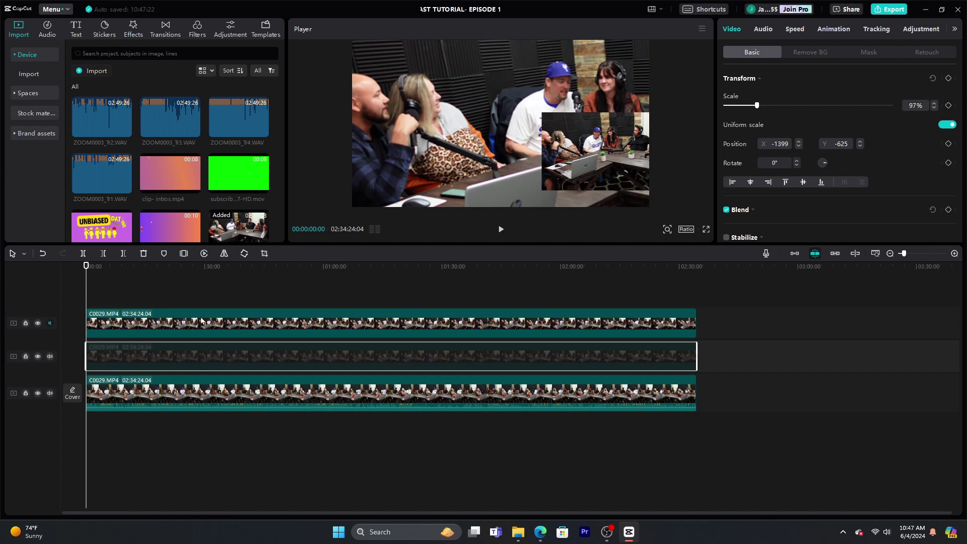
{"action": "left_click", "coordinate": [202, 323]}
{"action": "key", "text": "v"}
{"action": "right_click", "coordinate": [203, 363]}
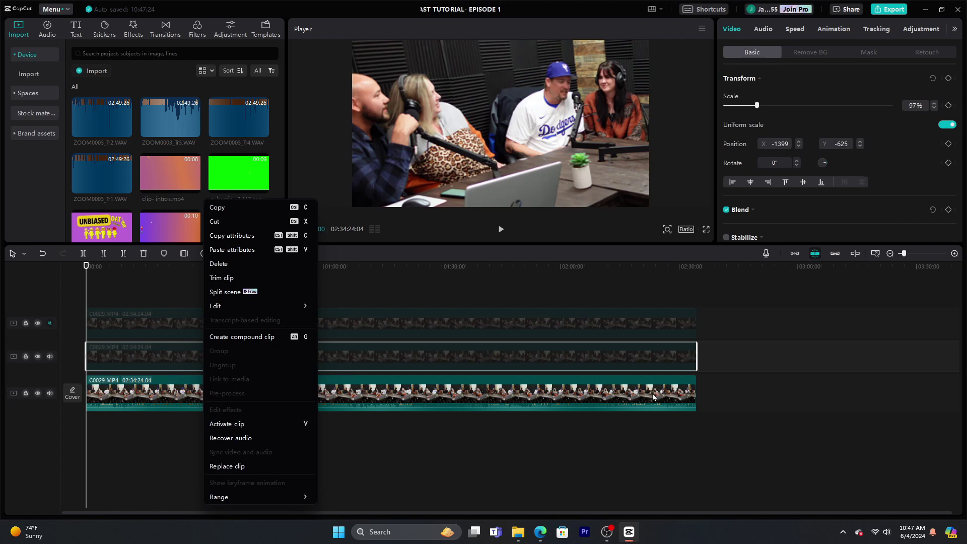
{"action": "left_click", "coordinate": [806, 426]}
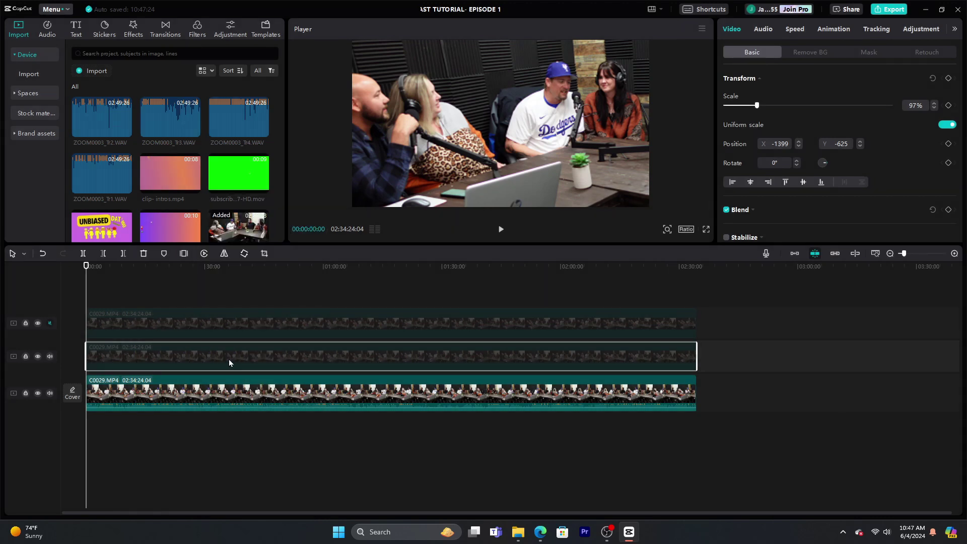
{"action": "key", "text": "v"}
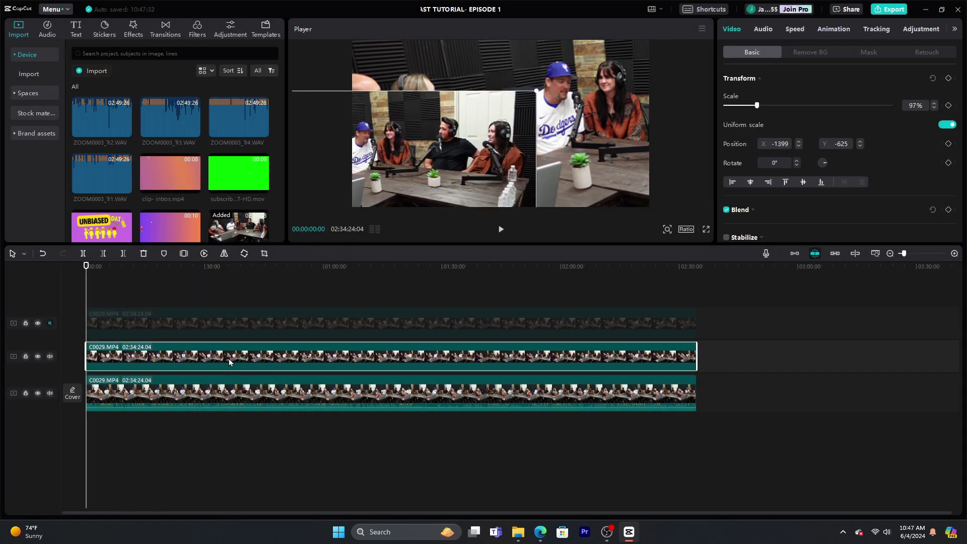
{"action": "key", "text": "v"}
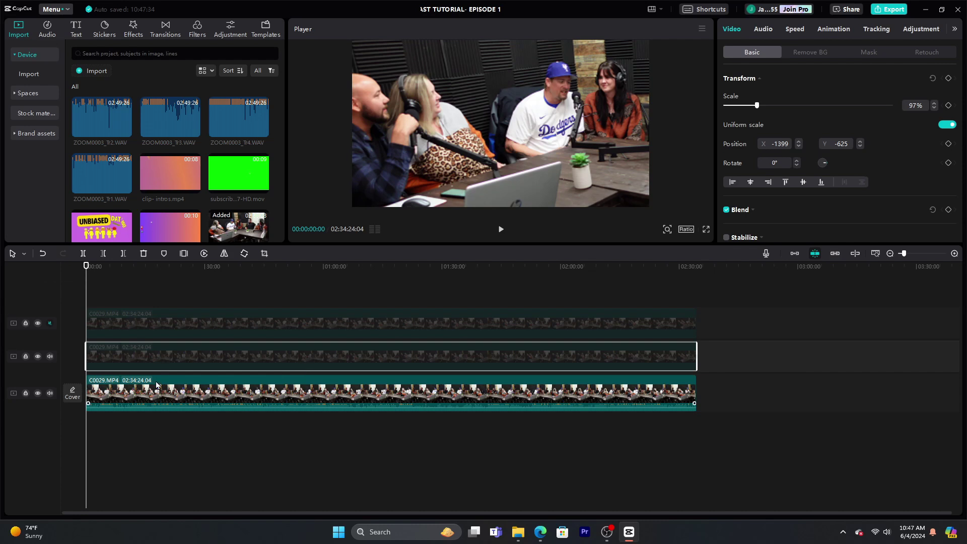
- Reset the bottom-track clip from 174% to 100% scale, centred at position 0, 0
{"action": "left_click", "coordinate": [152, 398]}
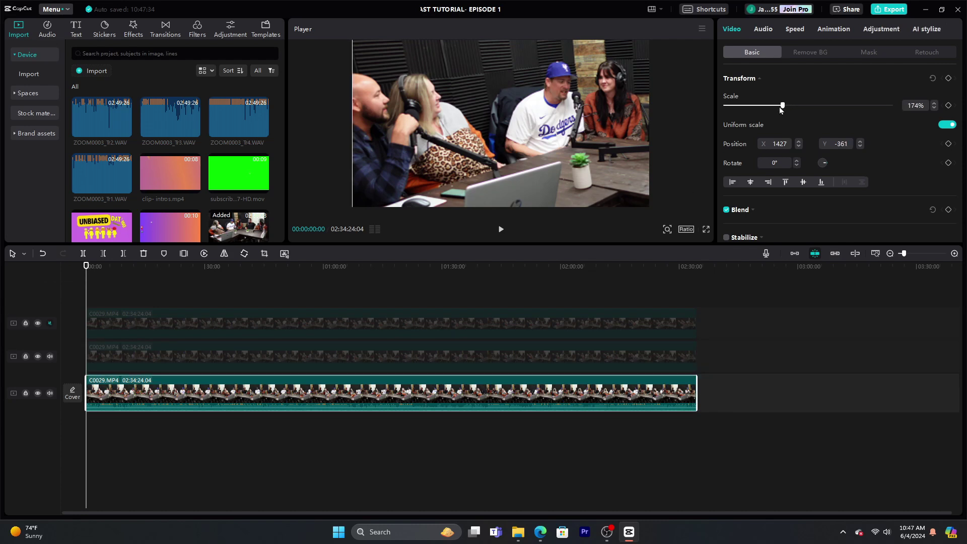
{"action": "left_click_drag", "start_coordinate": [781, 107], "coordinate": [762, 107]}
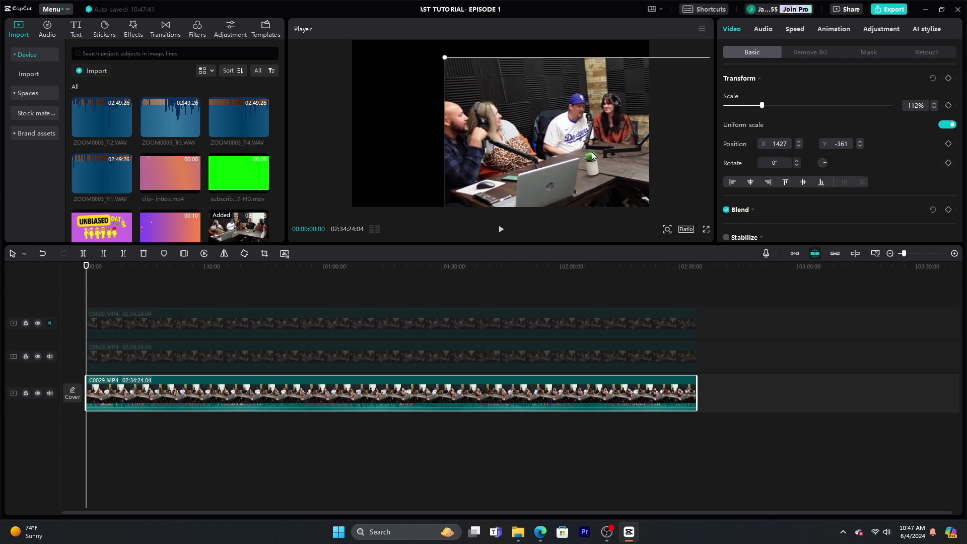
{"action": "left_click_drag", "start_coordinate": [592, 156], "coordinate": [468, 114]}
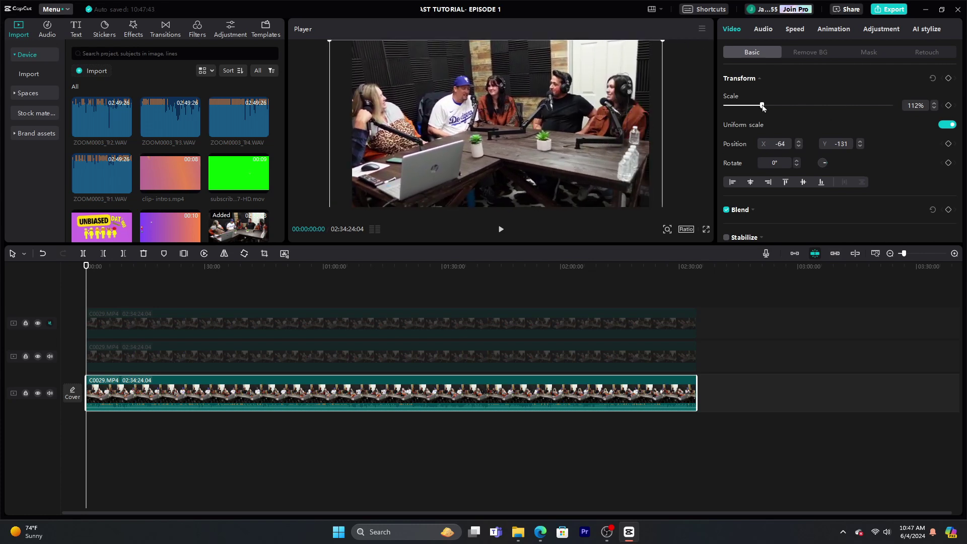
{"action": "left_click_drag", "start_coordinate": [763, 108], "coordinate": [759, 109]}
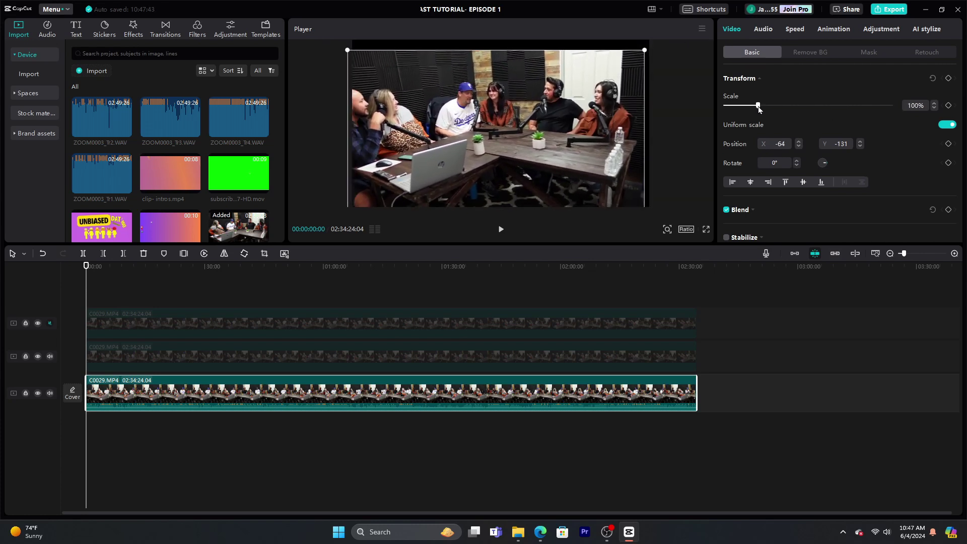
{"action": "left_click_drag", "start_coordinate": [557, 146], "coordinate": [560, 134]}
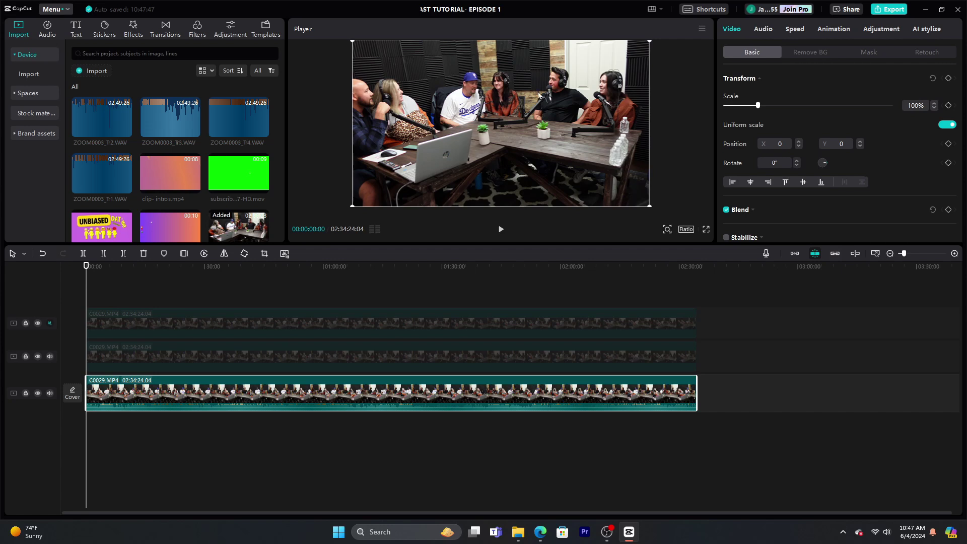
- Scale the middle-track clip to 186% and position it at 1660, -530 on the left-side hosts
{"action": "left_click", "coordinate": [144, 357]}
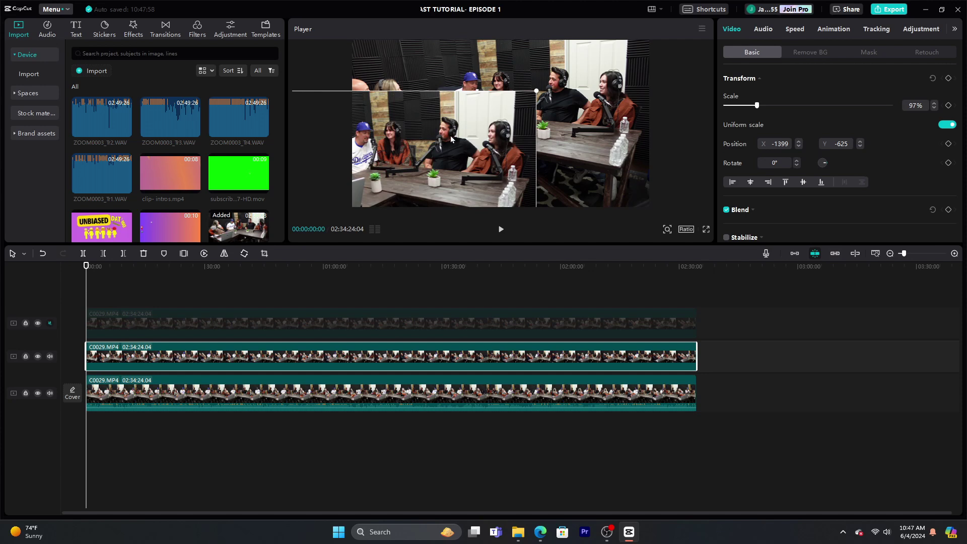
{"action": "left_click_drag", "start_coordinate": [428, 156], "coordinate": [587, 132]}
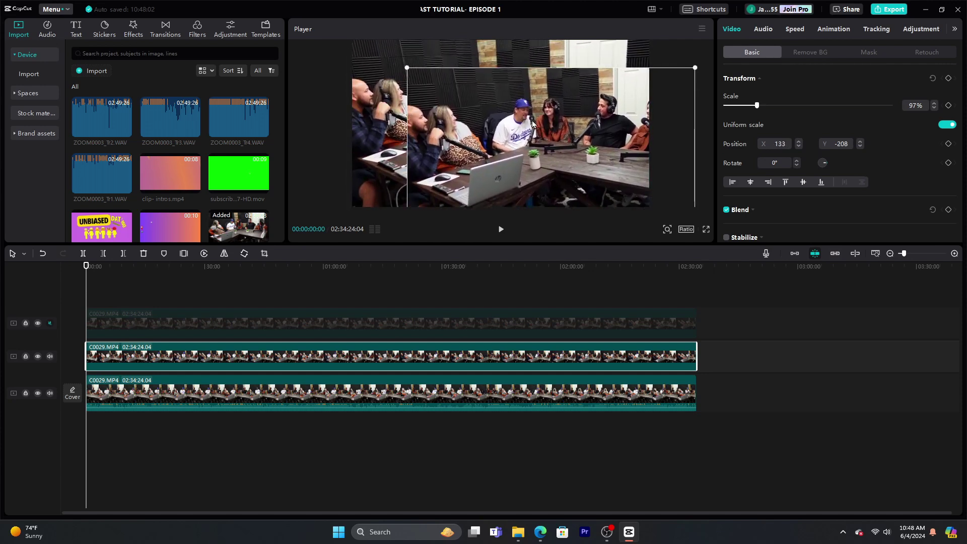
{"action": "left_click_drag", "start_coordinate": [756, 106], "coordinate": [786, 106]}
{"action": "left_click_drag", "start_coordinate": [473, 108], "coordinate": [550, 216]}
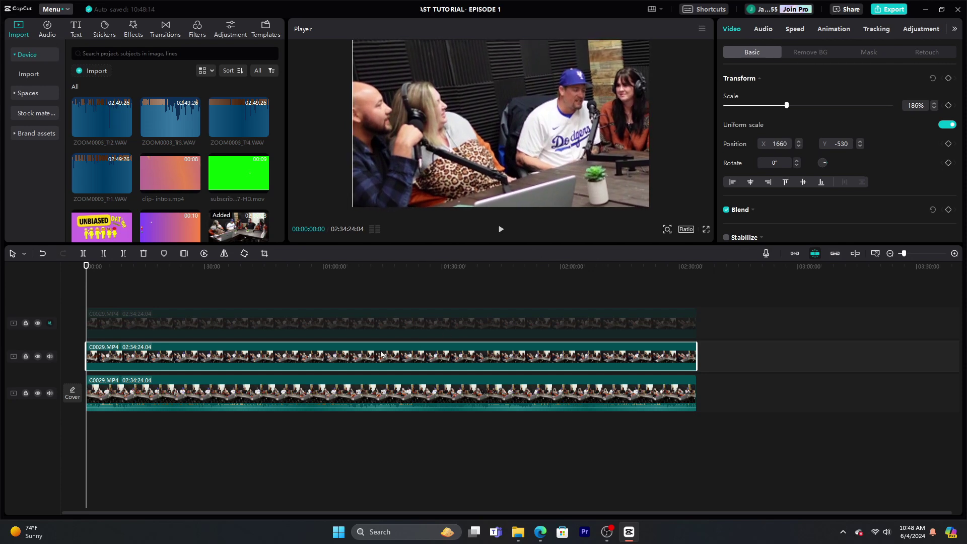
- Enlarge the top-track clip to 182% at position -1216, -654, framing the three right-side hosts
{"action": "left_click", "coordinate": [242, 320]}
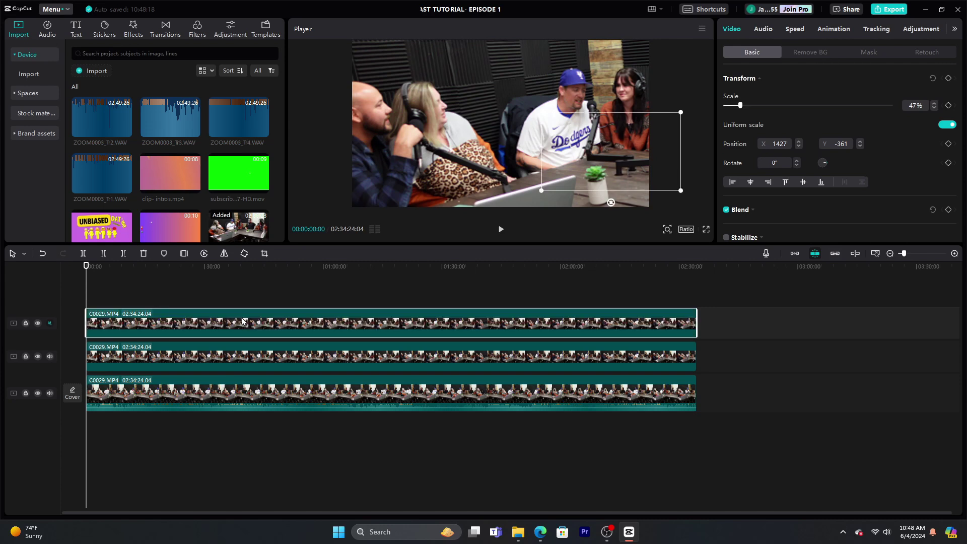
{"action": "left_click_drag", "start_coordinate": [589, 159], "coordinate": [488, 145]}
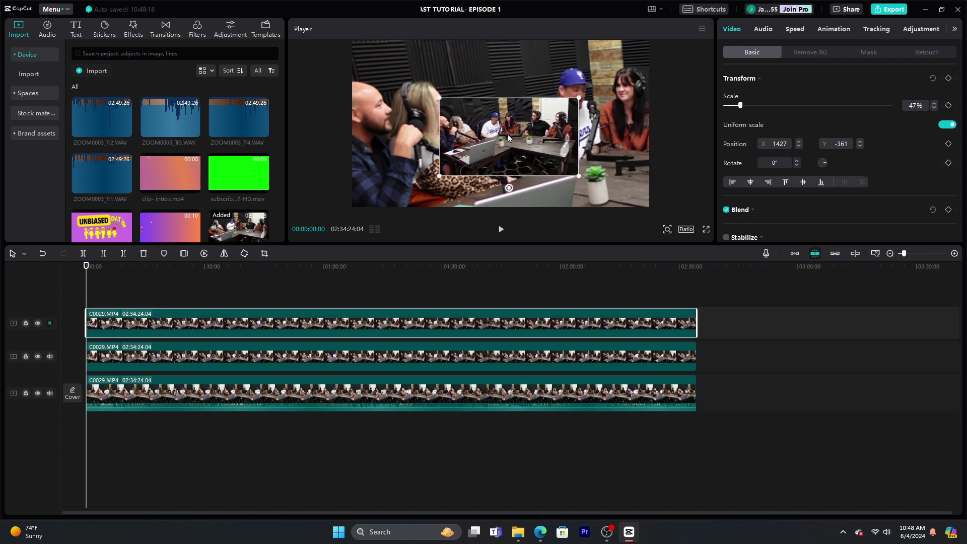
{"action": "left_click_drag", "start_coordinate": [579, 99], "coordinate": [773, 8]}
{"action": "left_click_drag", "start_coordinate": [541, 133], "coordinate": [493, 147]}
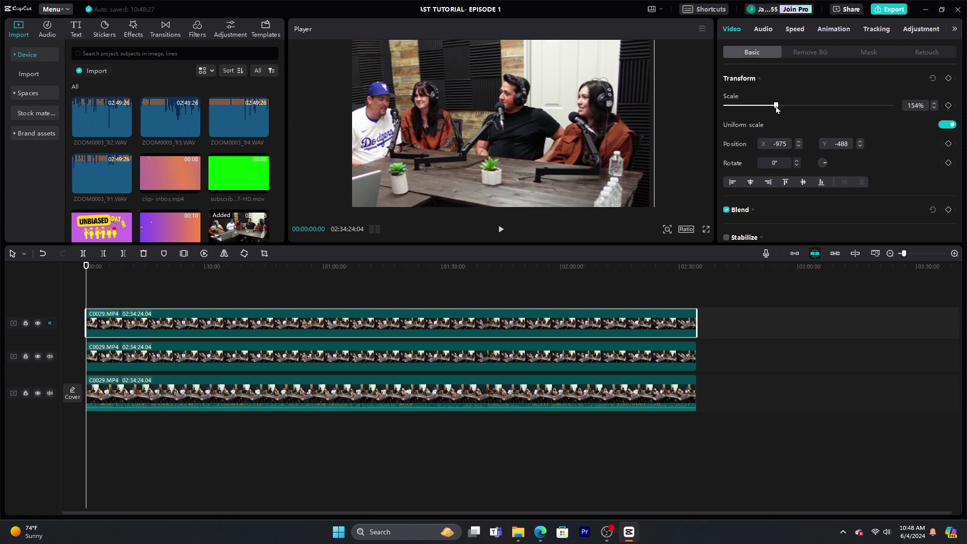
{"action": "left_click_drag", "start_coordinate": [776, 106], "coordinate": [785, 106]}
{"action": "left_click_drag", "start_coordinate": [578, 125], "coordinate": [554, 140]}
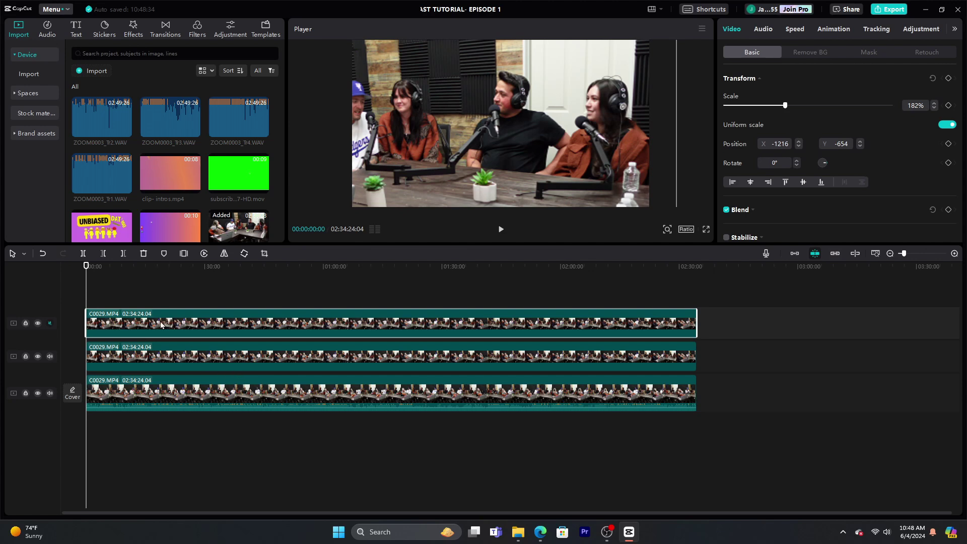
- Deactivate both the top and middle zoomed clips, leaving the bottom wide shot active
{"action": "key", "text": "v"}
{"action": "left_click", "coordinate": [168, 364]}
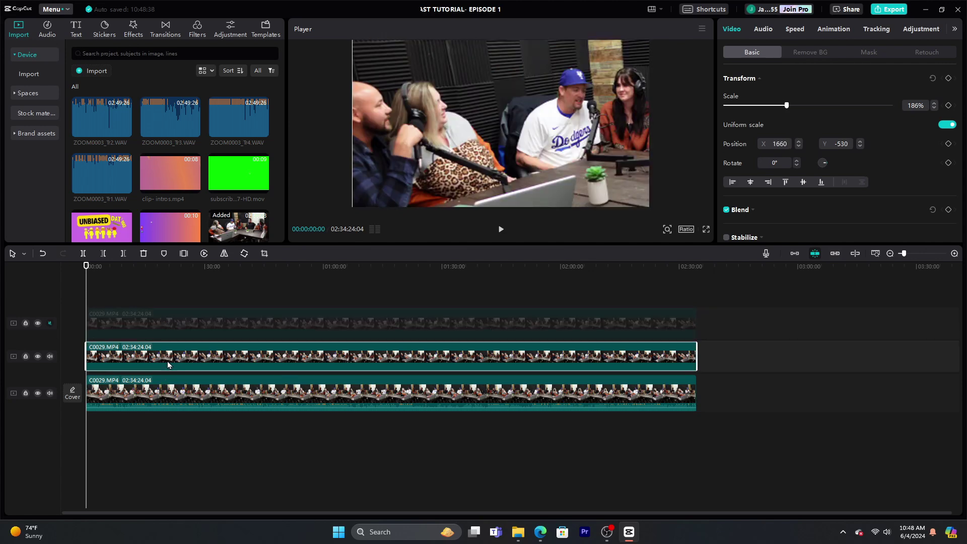
{"action": "key", "text": "v"}
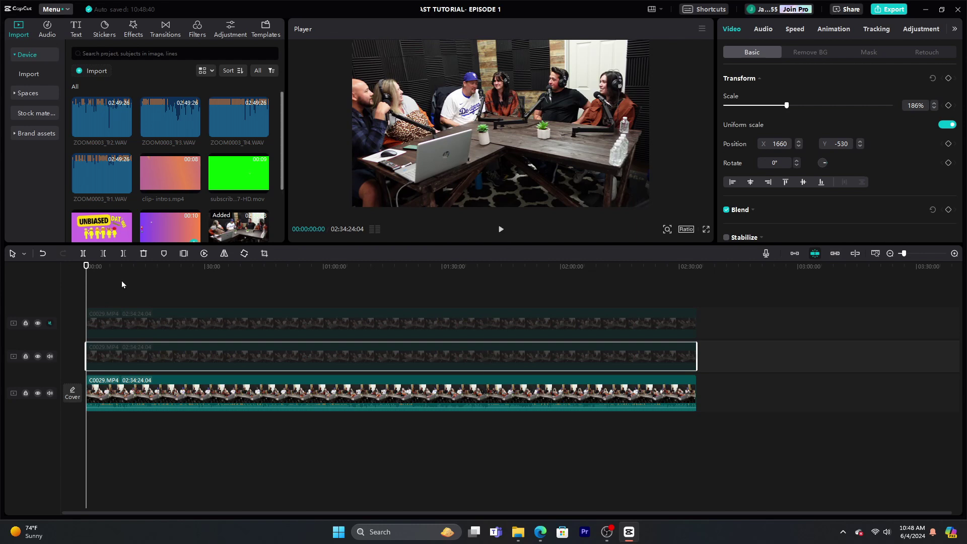
{"action": "left_click", "coordinate": [116, 398]}
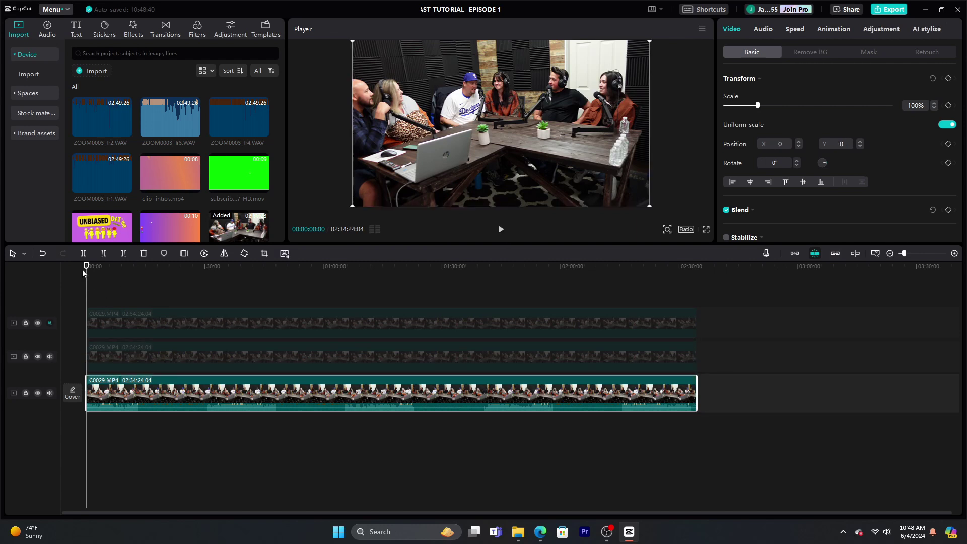
{"action": "right_click", "coordinate": [132, 391]}
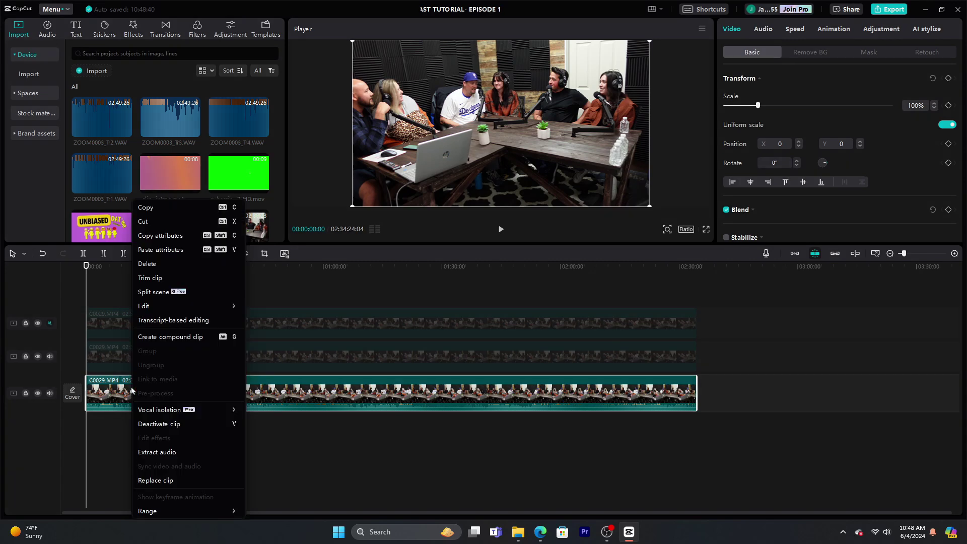
{"action": "key", "text": "Escape"}
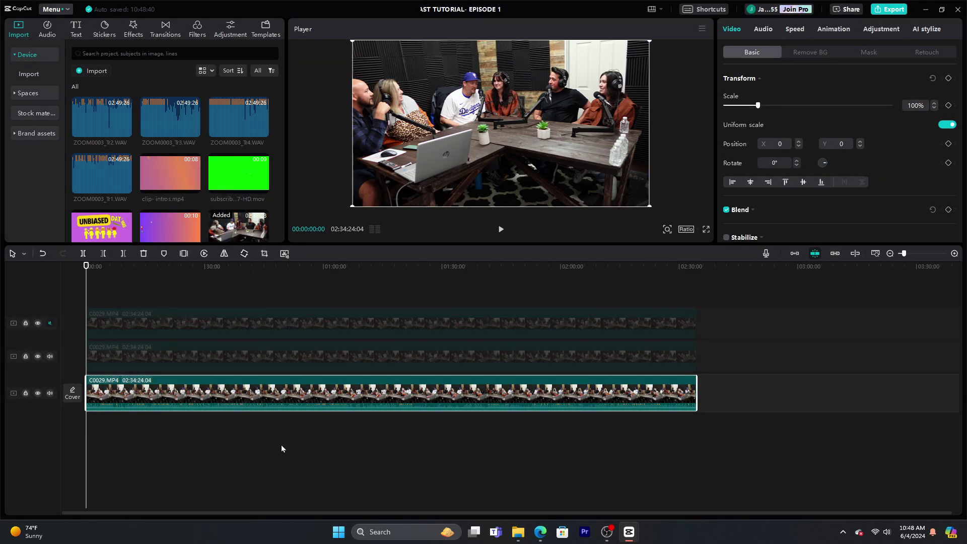
- Preview the first few seconds, then check the top and middle clips' settings
{"action": "left_click", "coordinate": [501, 229]}
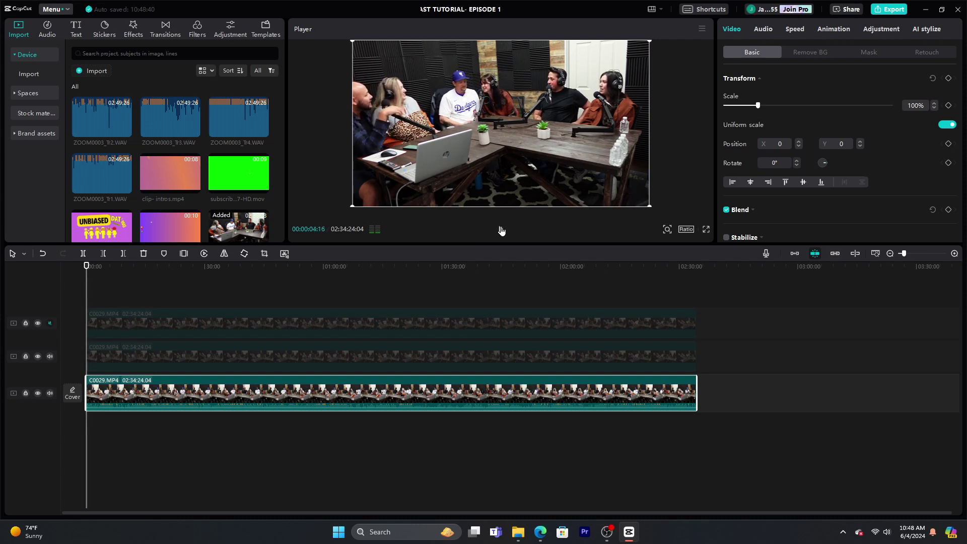
{"action": "left_click", "coordinate": [501, 230]}
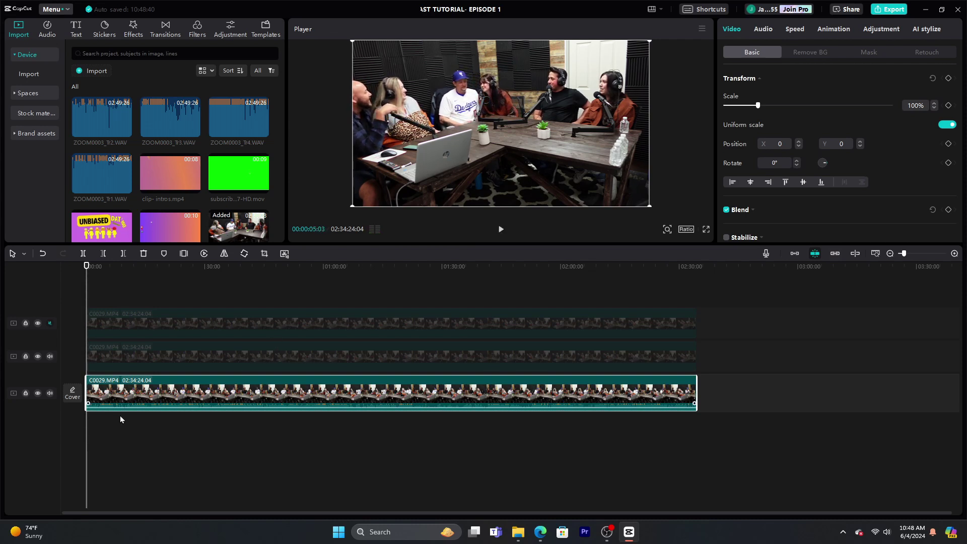
{"action": "left_click", "coordinate": [164, 352]}
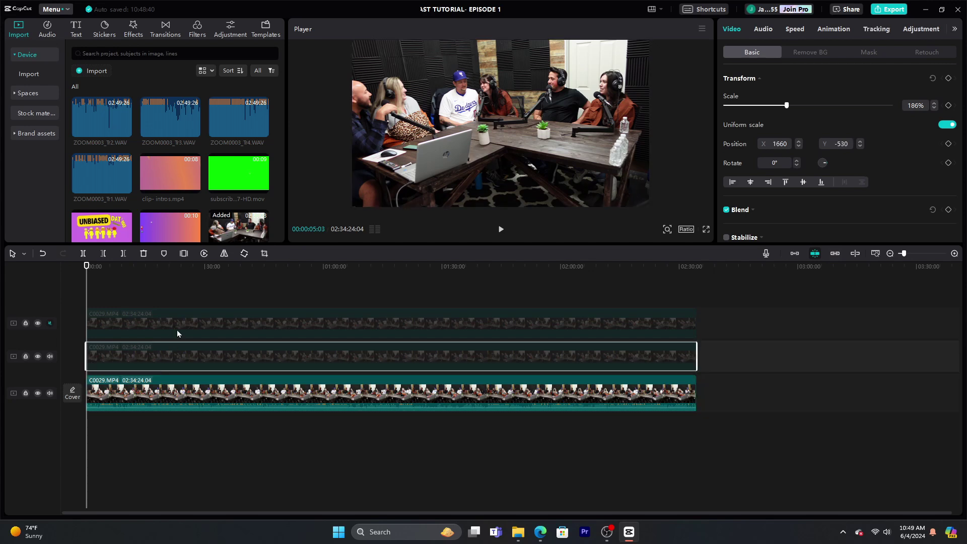
{"action": "left_click", "coordinate": [183, 315]}
{"action": "left_click", "coordinate": [185, 369]}
{"action": "left_click", "coordinate": [185, 327]}
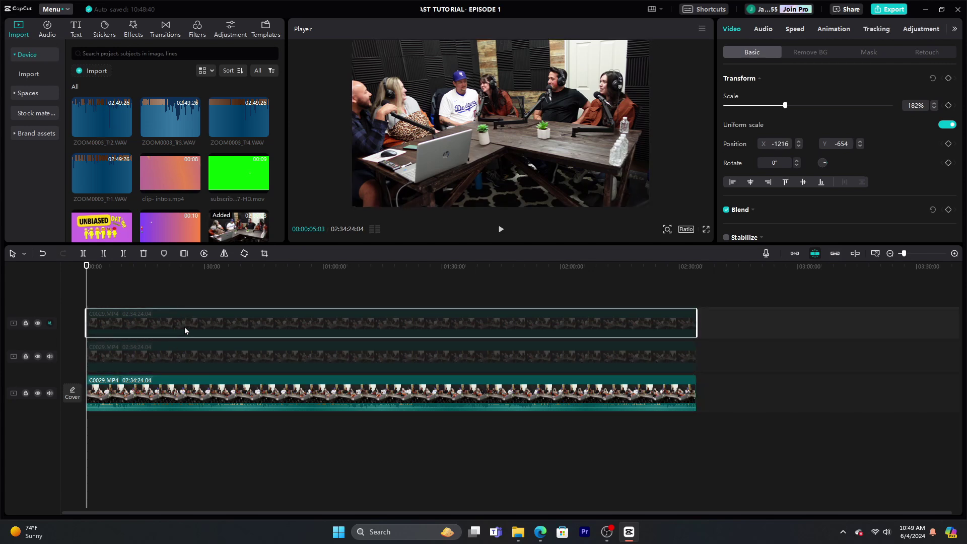
{"action": "left_click", "coordinate": [185, 359]}
- Play the edit from around the nine-minute mark with the timeline zoomed in
{"action": "left_click_drag", "start_coordinate": [87, 288], "coordinate": [122, 290]}
{"action": "left_click", "coordinate": [500, 229]}
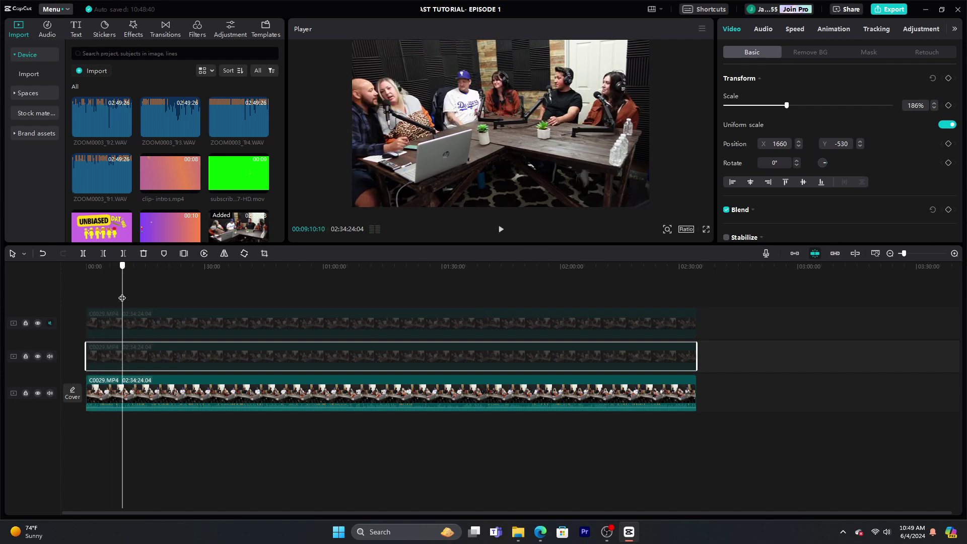
{"action": "left_click", "coordinate": [501, 229]}
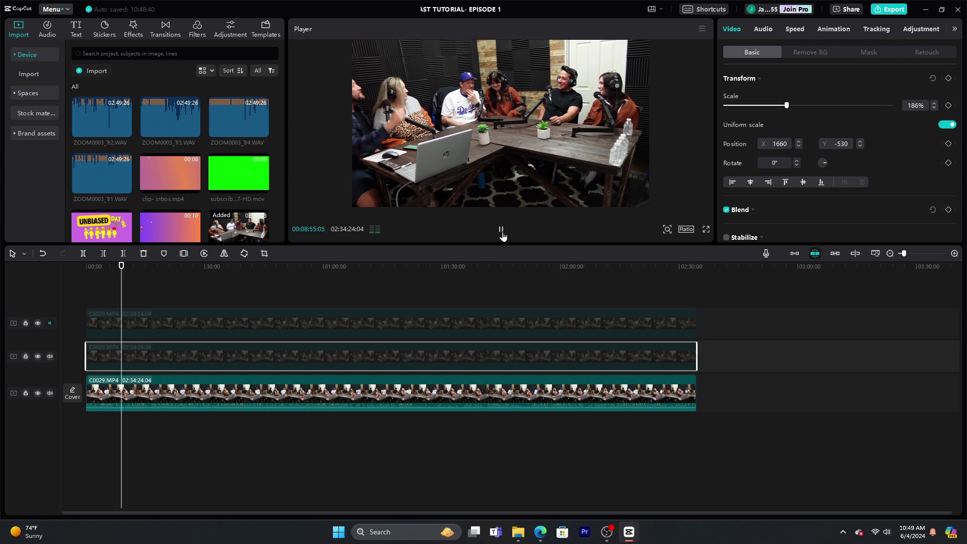
{"action": "scroll", "coordinate": [939, 257], "scroll_direction": "up", "scroll_amount": 3}
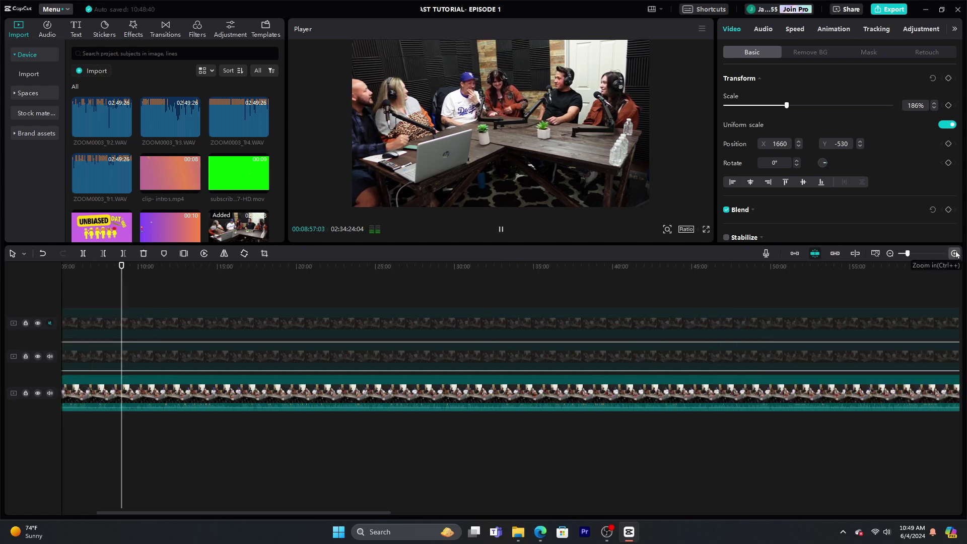
- Split the middle-track clip near 08:59 and delete the part before the cut
{"action": "left_click", "coordinate": [501, 231]}
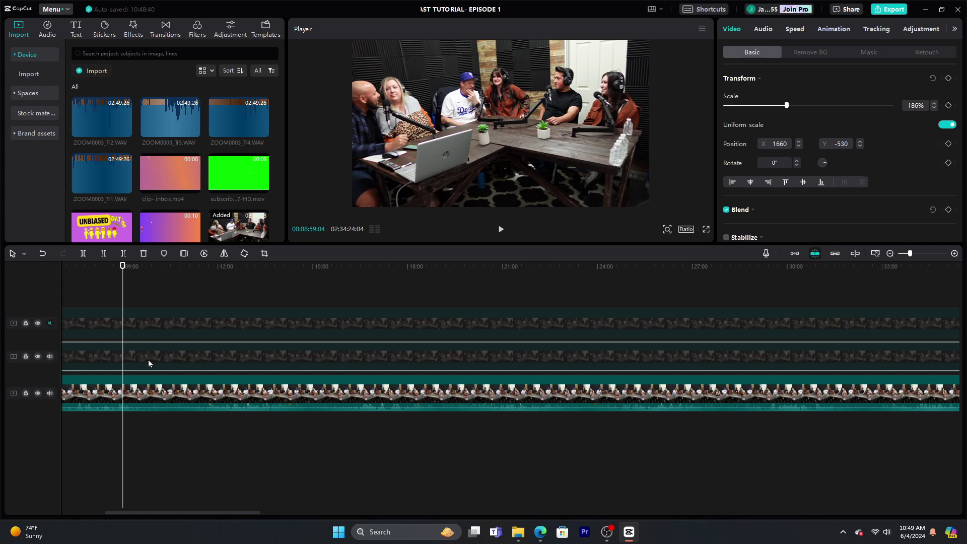
{"action": "left_click", "coordinate": [148, 359]}
{"action": "key", "text": "ctrl+b"}
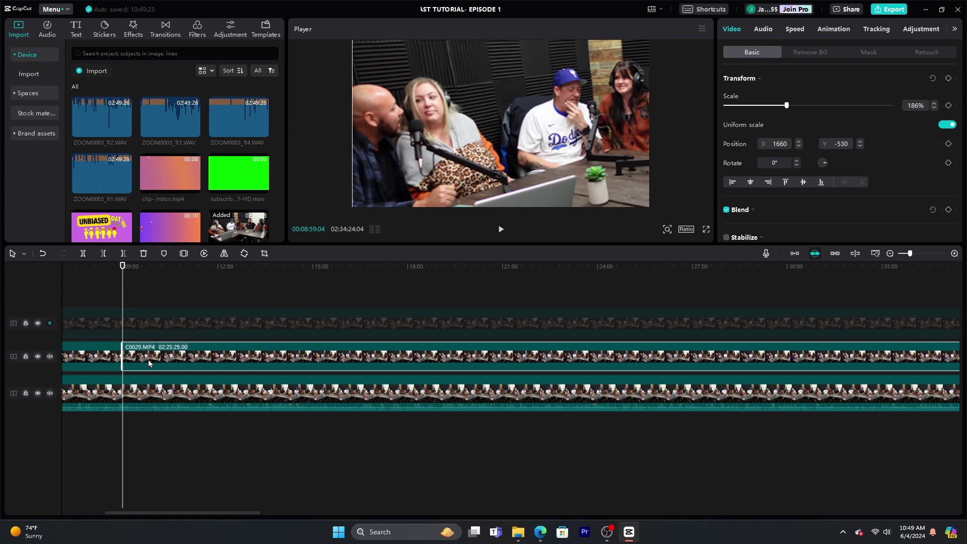
{"action": "left_click", "coordinate": [106, 351]}
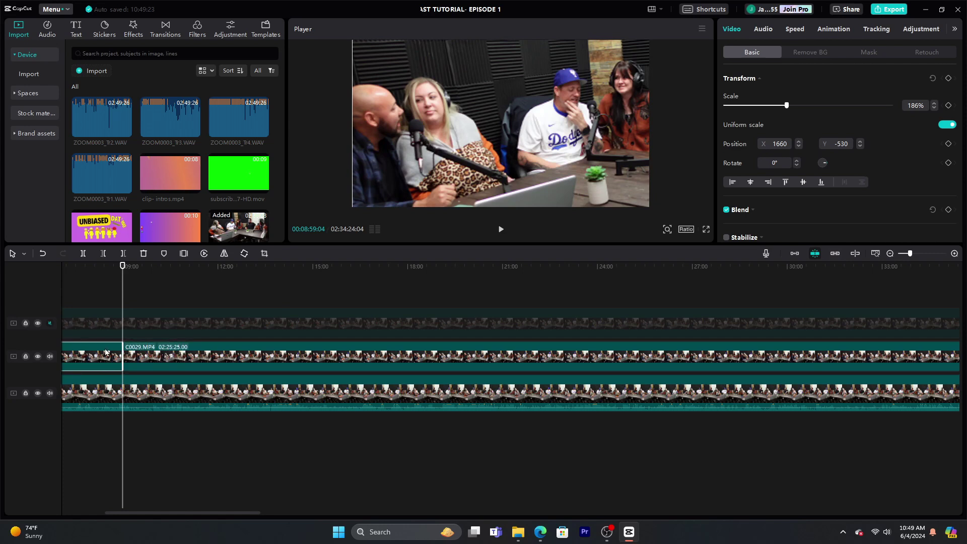
{"action": "key", "text": "Delete"}
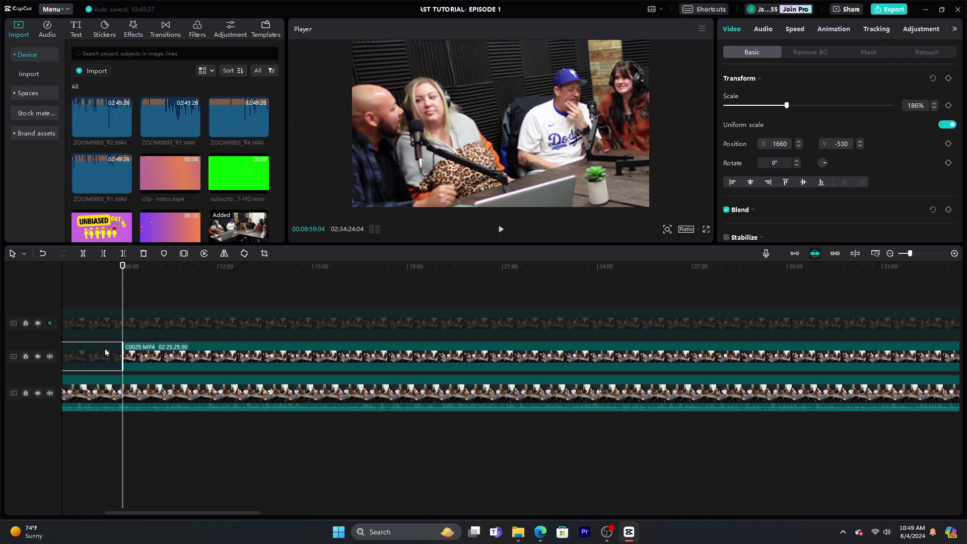
- Replay from about 8:42 to check the shot switch, then set the playhead at 09:14 on the middle clip
{"action": "left_click", "coordinate": [114, 296]}
{"action": "left_click", "coordinate": [500, 229]}
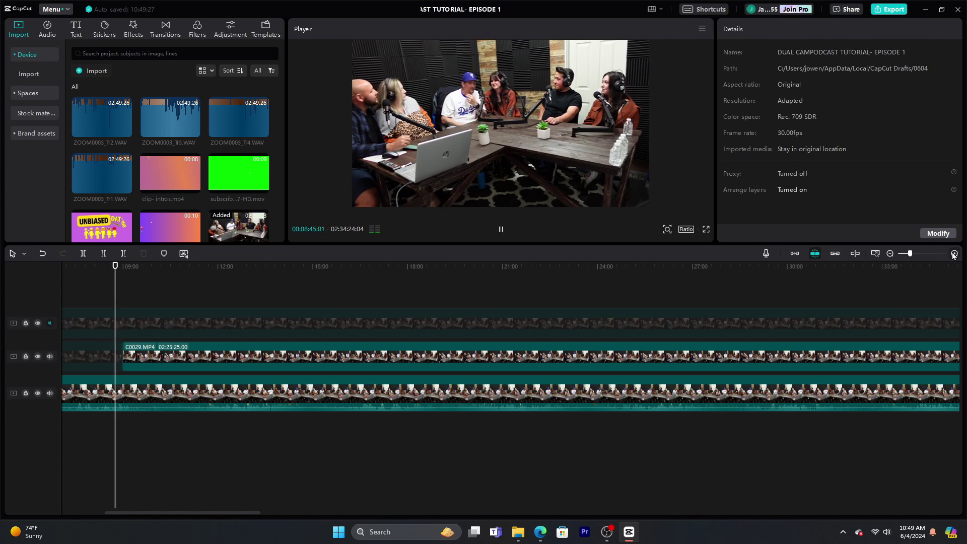
{"action": "scroll", "coordinate": [141, 292], "scroll_direction": "up", "scroll_amount": 3}
{"action": "left_click", "coordinate": [138, 288]}
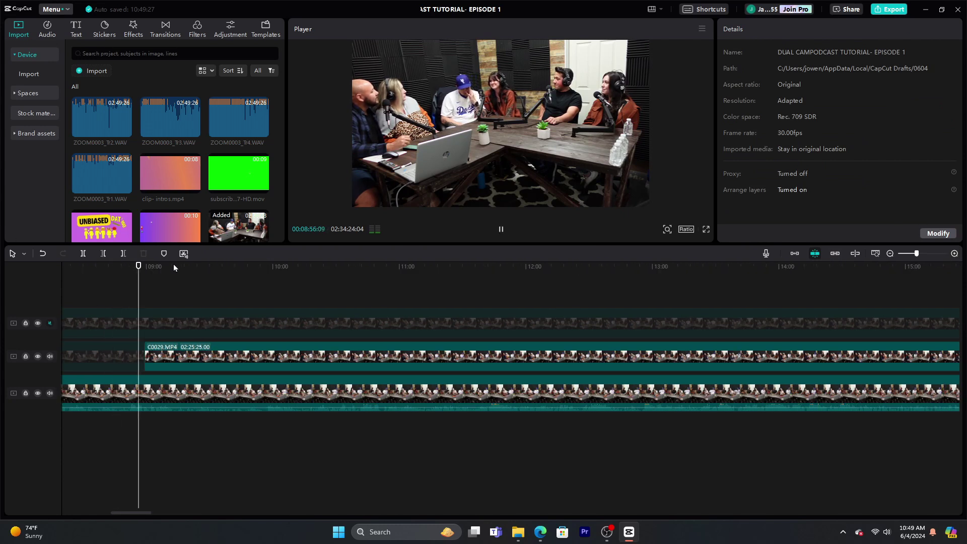
{"action": "left_click", "coordinate": [505, 231]}
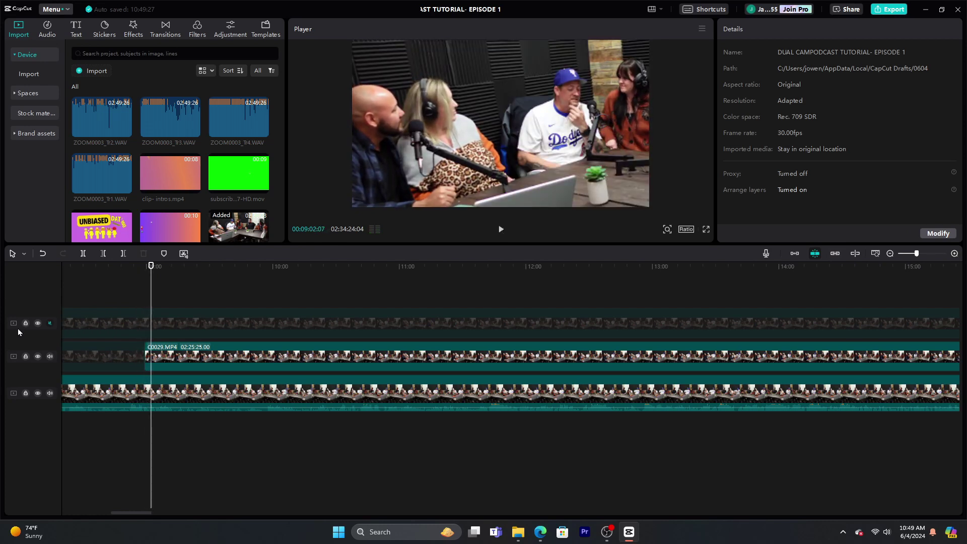
{"action": "left_click", "coordinate": [500, 229]}
{"action": "left_click_drag", "start_coordinate": [155, 291], "coordinate": [174, 291]}
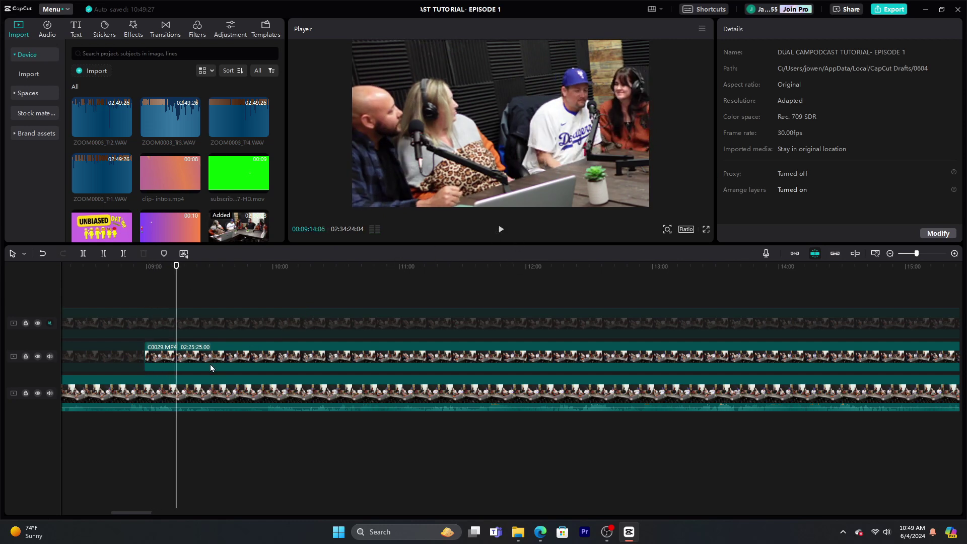
{"action": "left_click", "coordinate": [192, 321]}
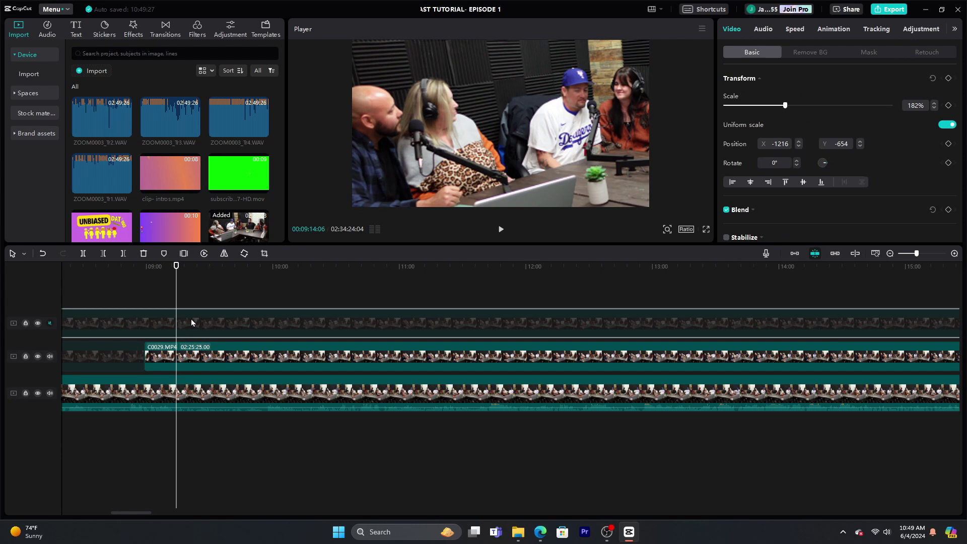
{"action": "left_click", "coordinate": [193, 355]}
- Split both the middle and top clips at 09:14
{"action": "key", "text": "ctrl+b"}
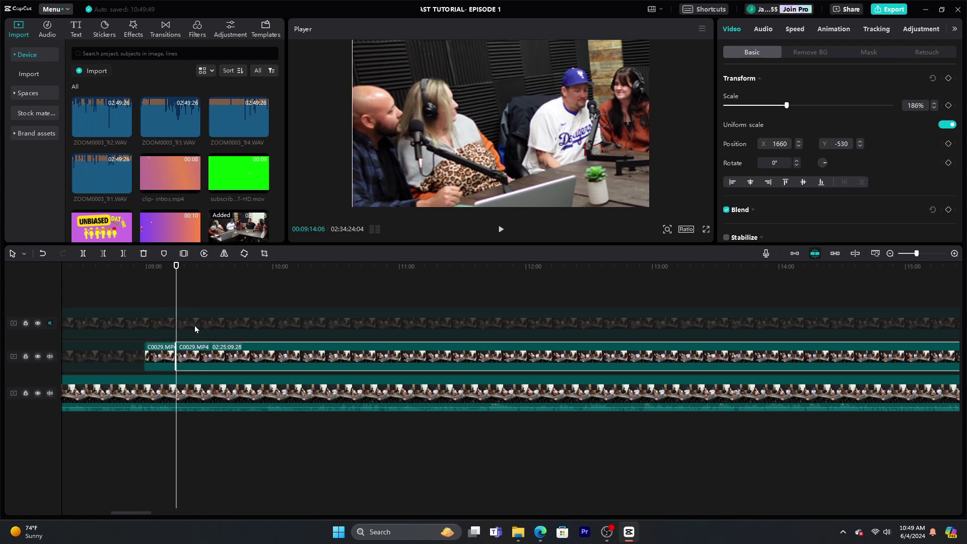
{"action": "left_click", "coordinate": [194, 322]}
{"action": "key", "text": "ctrl+b"}
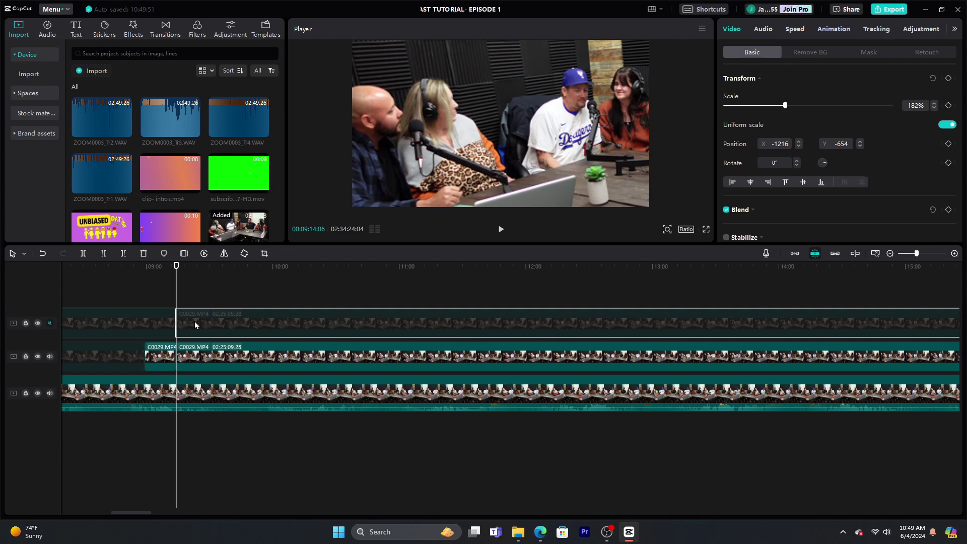
- Split the top clip again at 09:17 and disable the part after that cut
{"action": "left_click", "coordinate": [165, 281]}
{"action": "left_click", "coordinate": [501, 230]}
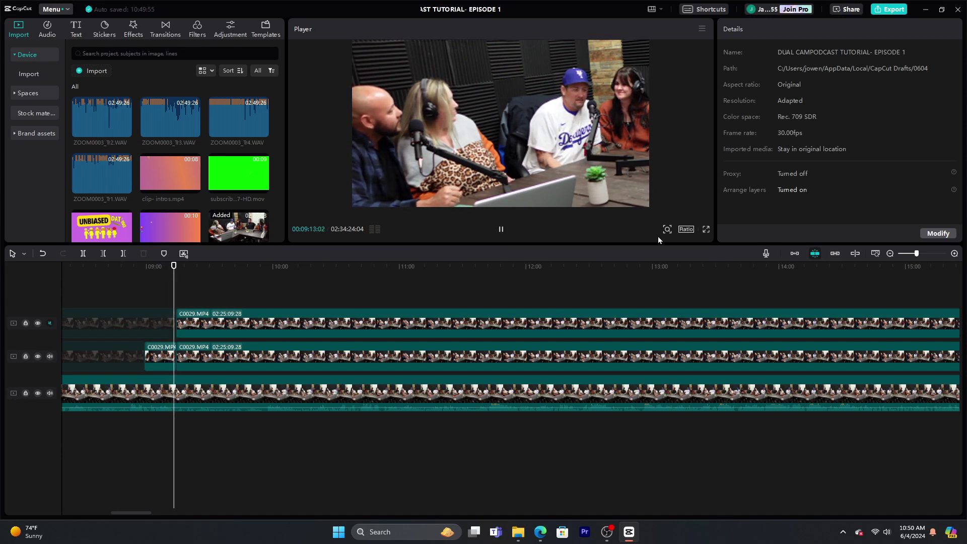
{"action": "left_click", "coordinate": [501, 231]}
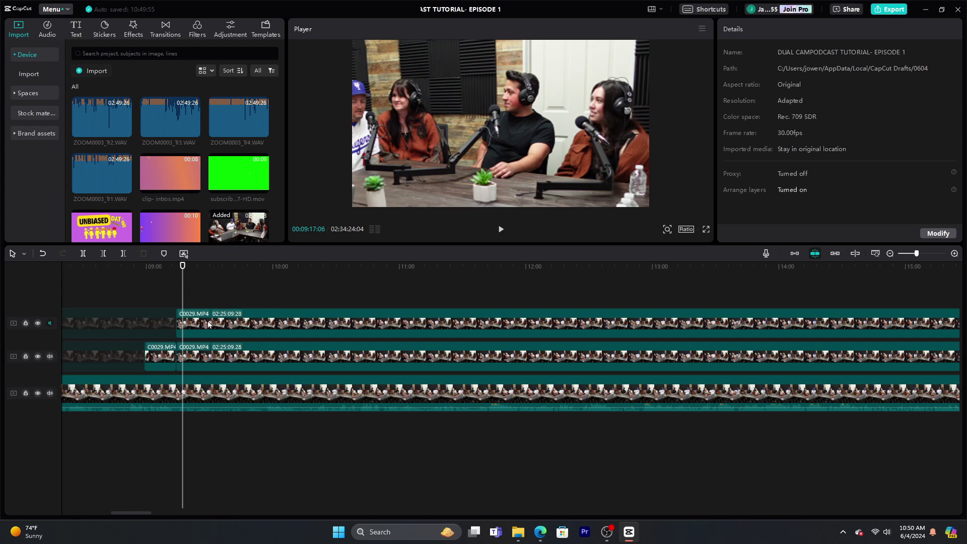
{"action": "left_click", "coordinate": [244, 327]}
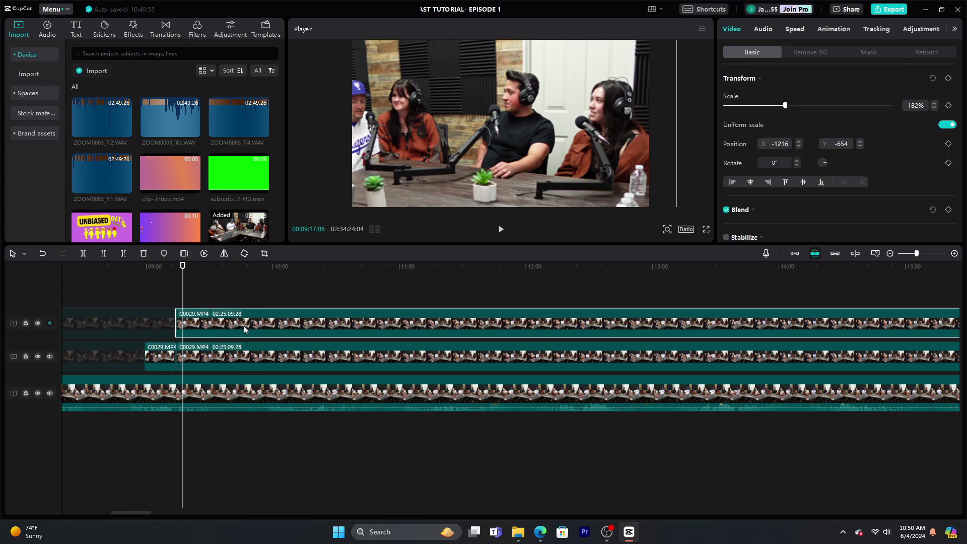
{"action": "key", "text": "ctrl+b"}
{"action": "key", "text": "v"}
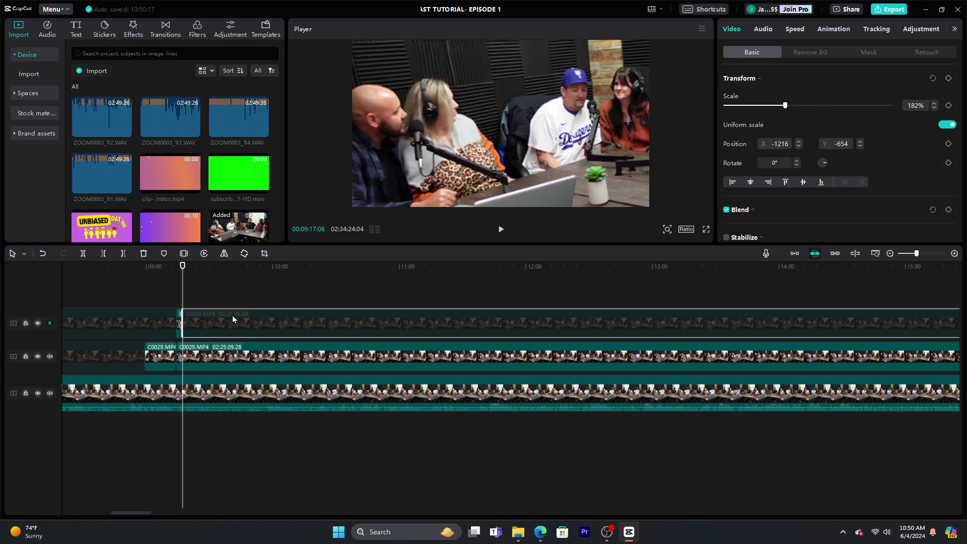
{"action": "left_click", "coordinate": [176, 291]}
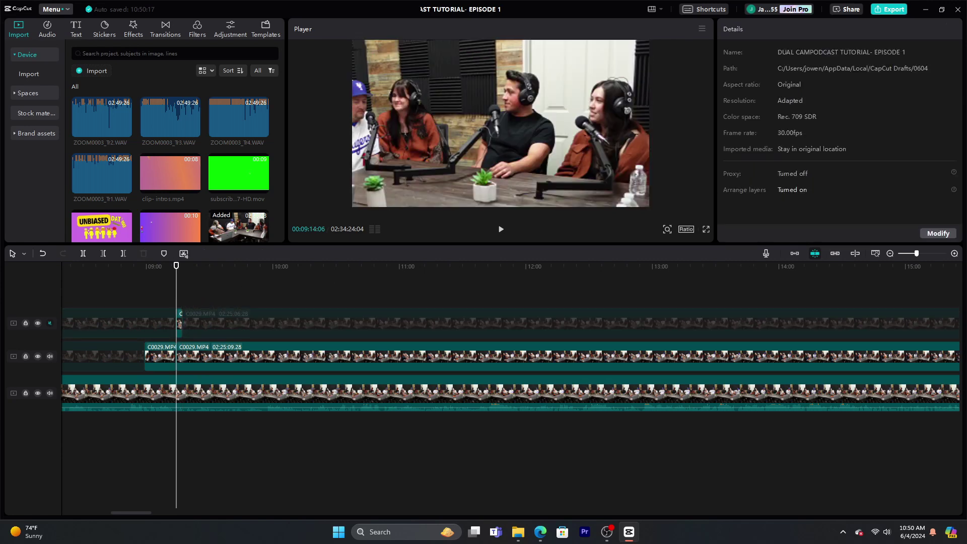
- Split the middle-track C0029.MP4 clip at about 09:20 and disable its right part
{"action": "left_click", "coordinate": [954, 253]}
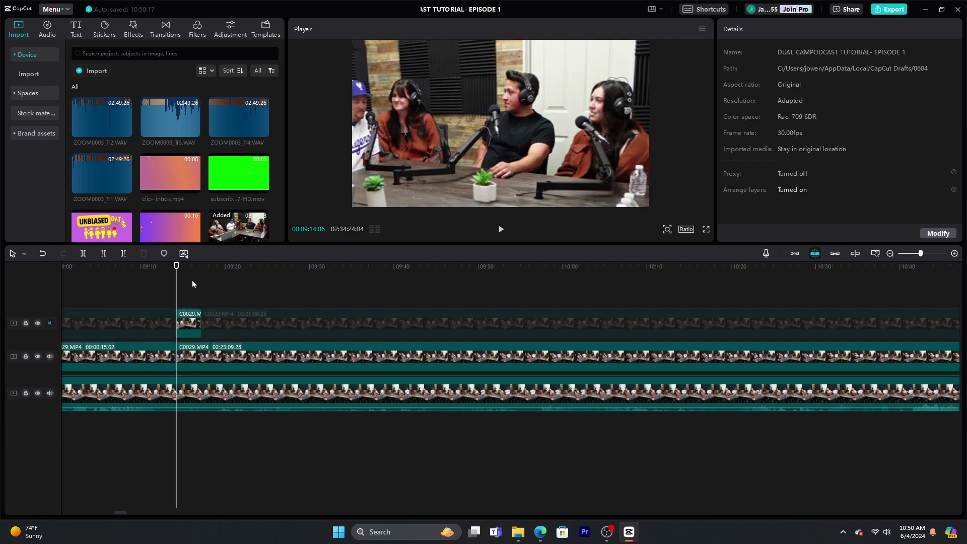
{"action": "left_click", "coordinate": [501, 229]}
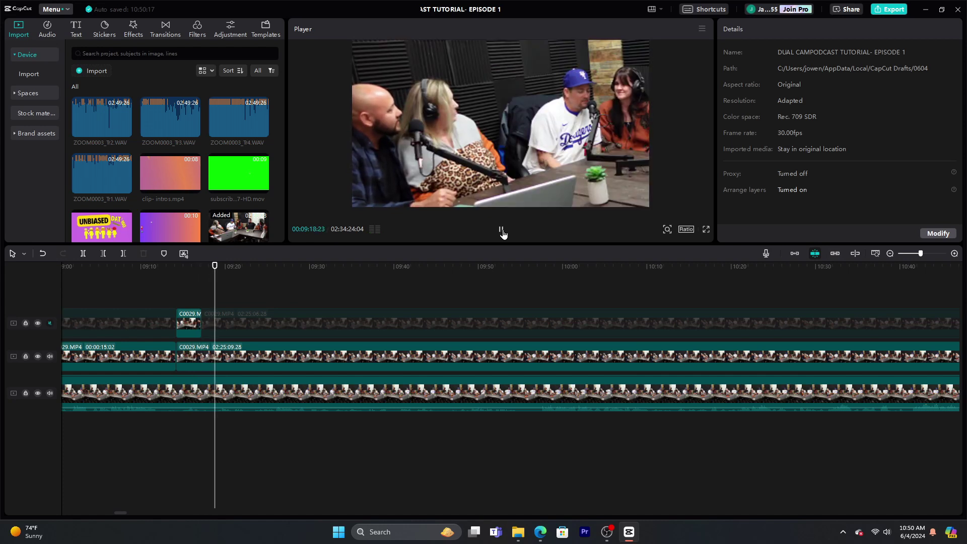
{"action": "key", "text": "space"}
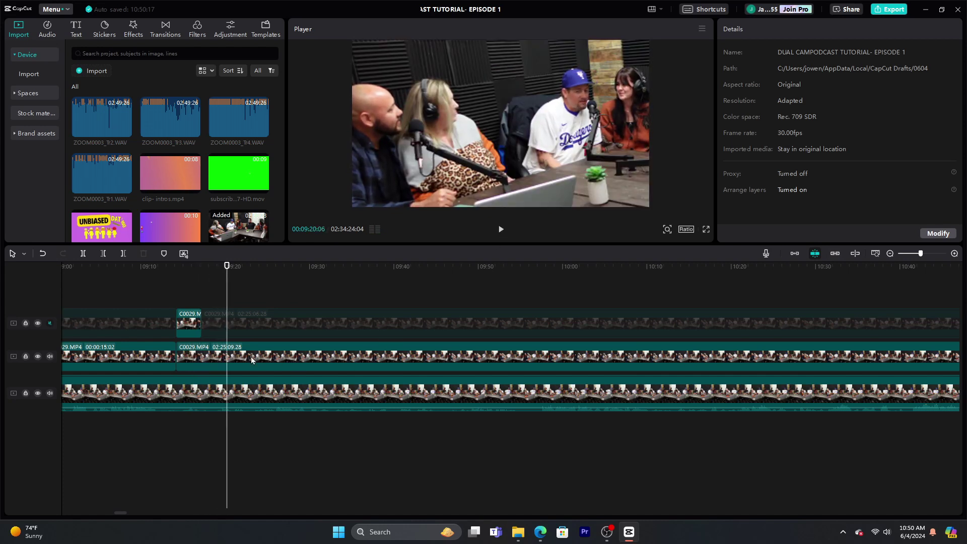
{"action": "left_click", "coordinate": [250, 360]}
{"action": "key", "text": "ctrl+b"}
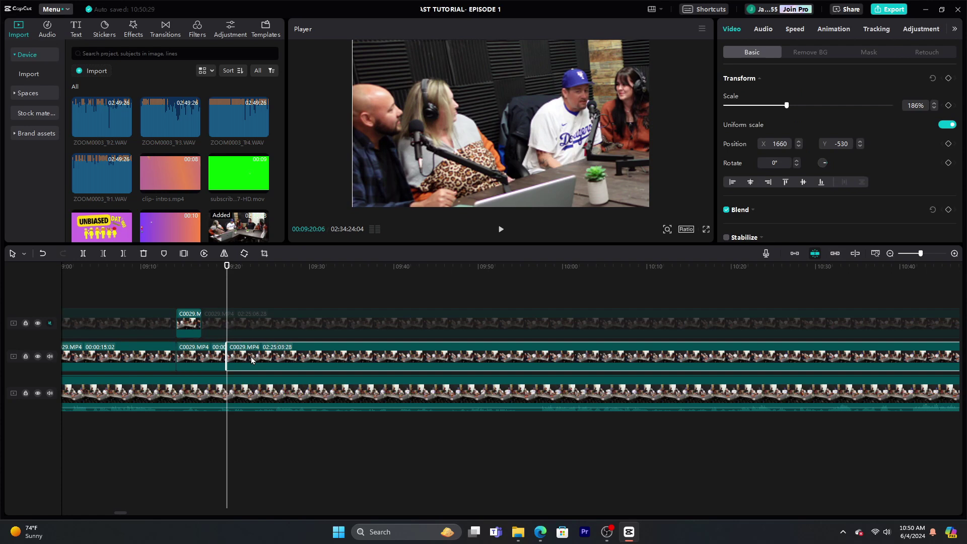
{"action": "key", "text": "v"}
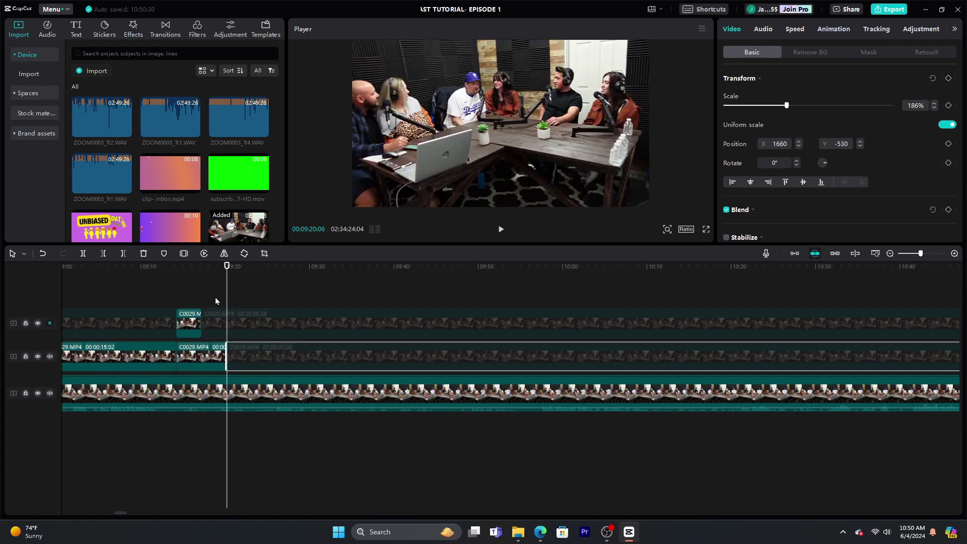
- Replay from 09:18 to check the cut, then select the disabled clip at about 10:10
{"action": "left_click", "coordinate": [215, 301]}
{"action": "left_click", "coordinate": [500, 230]}
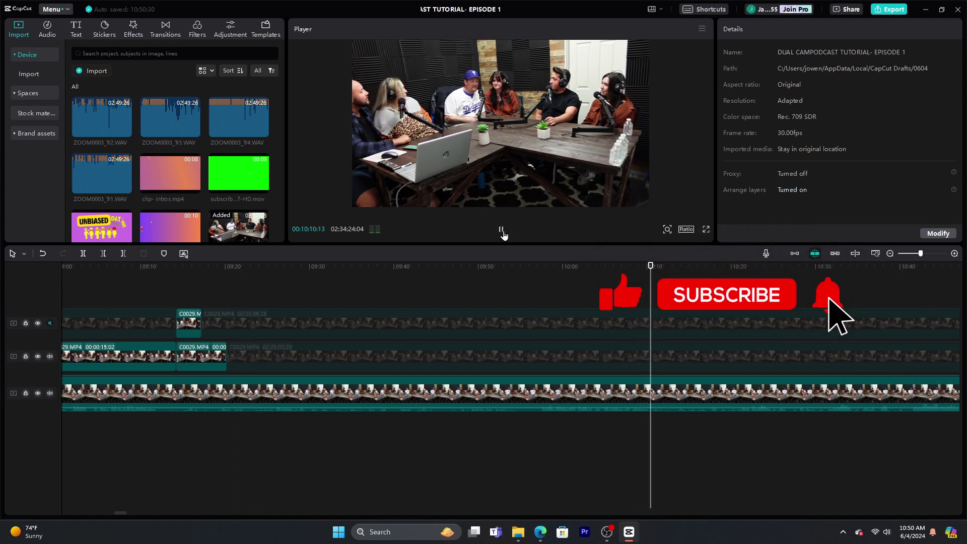
{"action": "left_click", "coordinate": [502, 233]}
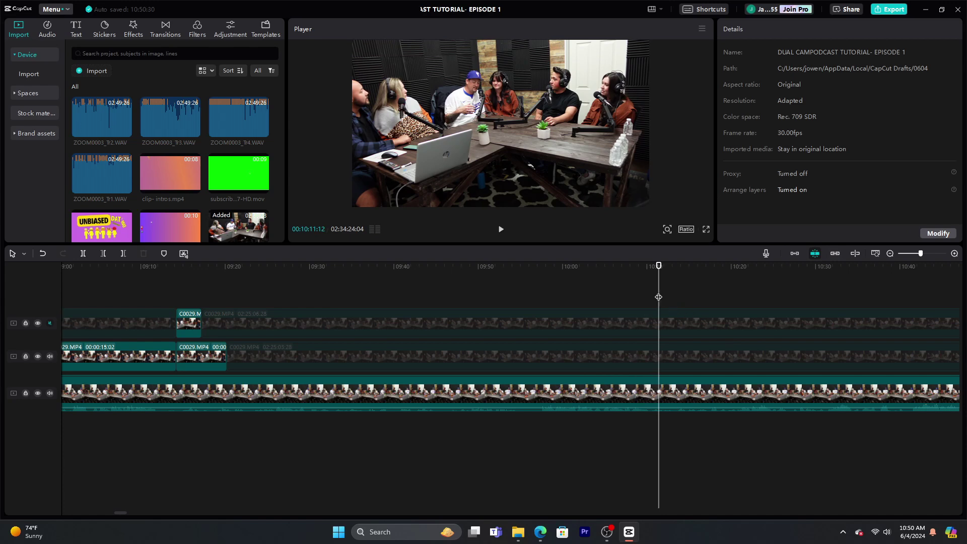
{"action": "left_click_drag", "start_coordinate": [658, 297], "coordinate": [654, 297]}
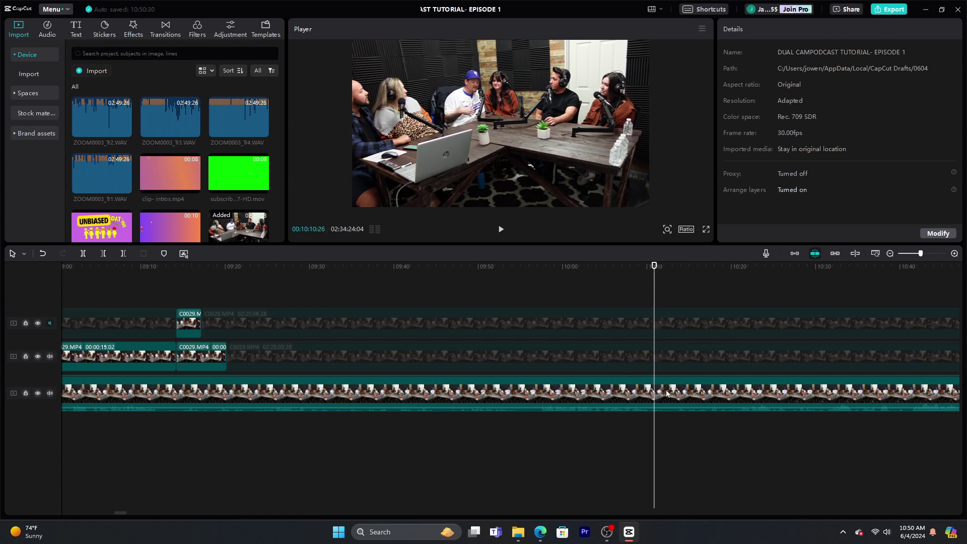
{"action": "left_click", "coordinate": [680, 355]}
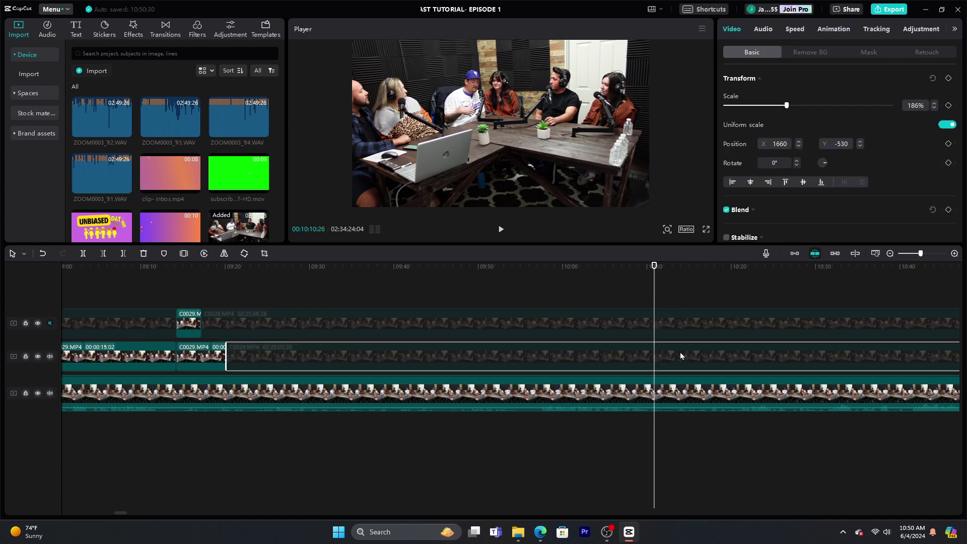
- Undo the accidental paste, split the disabled clip at 10:10 and re-enable the later part
{"action": "key", "text": "ctrl+v"}
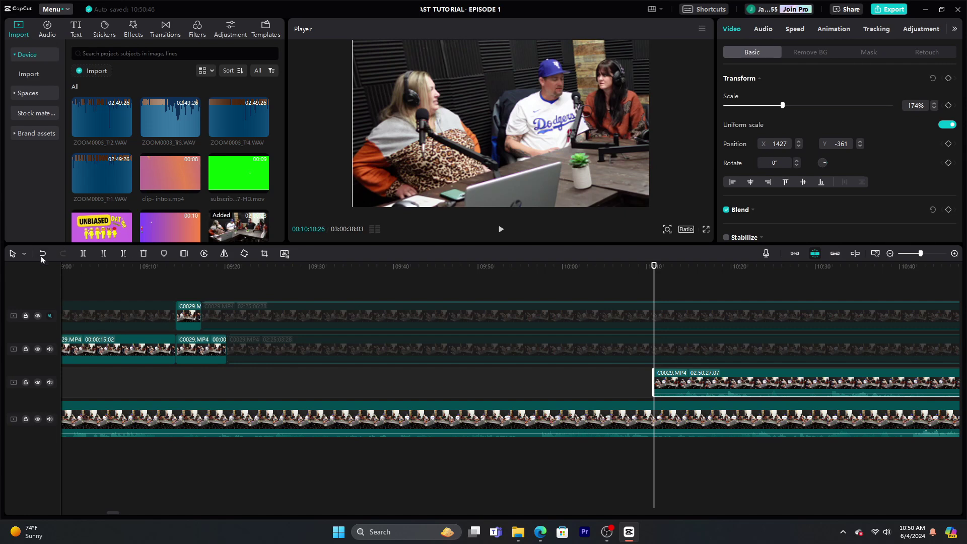
{"action": "left_click", "coordinate": [43, 253]}
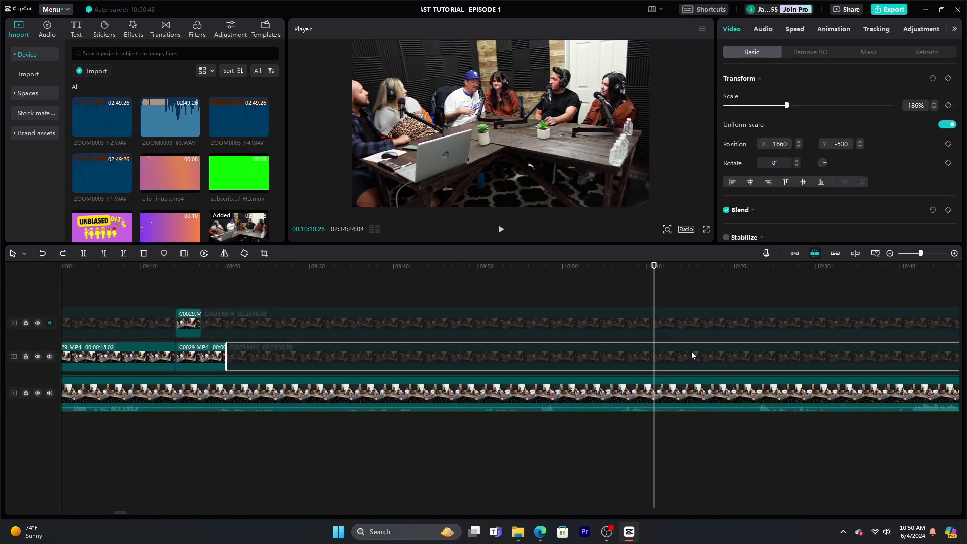
{"action": "key", "text": "ctrl+b"}
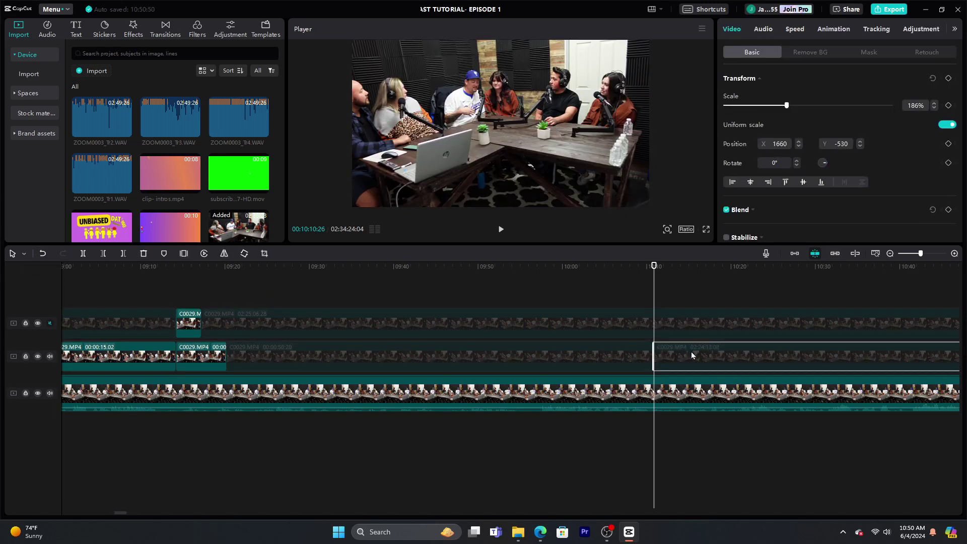
{"action": "key", "text": "v"}
- Play back the preview to confirm the switch to the Dodgers-jersey close-up
{"action": "left_click", "coordinate": [649, 279]}
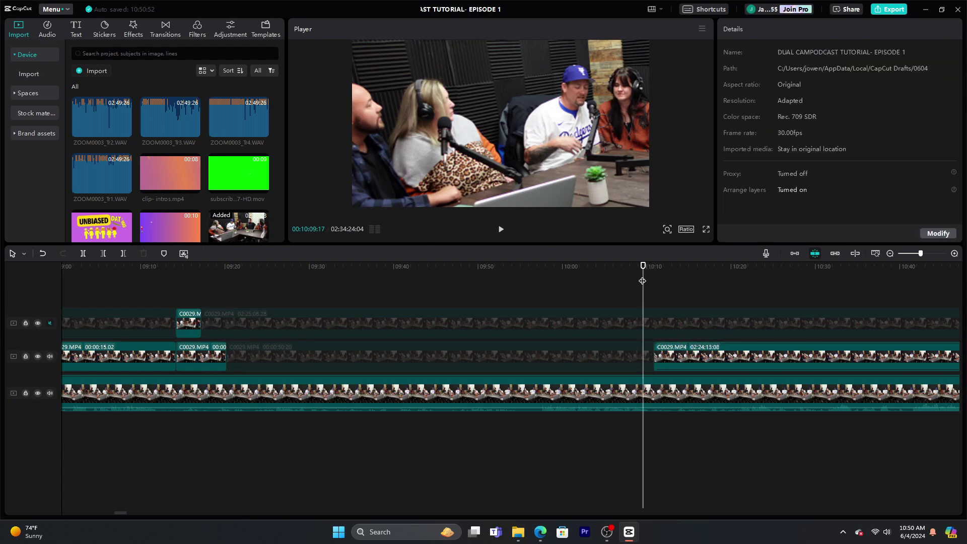
{"action": "left_click", "coordinate": [501, 229]}
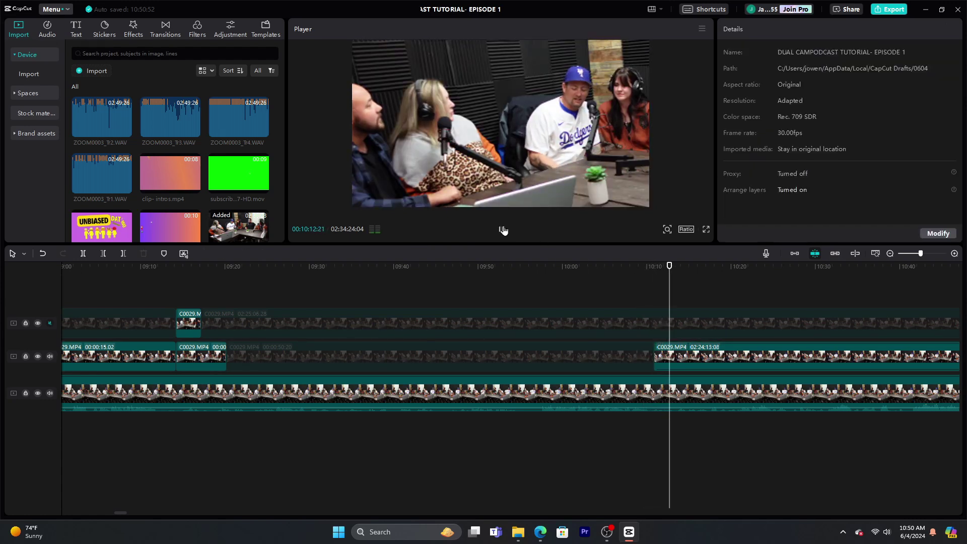
{"action": "left_click", "coordinate": [501, 230]}
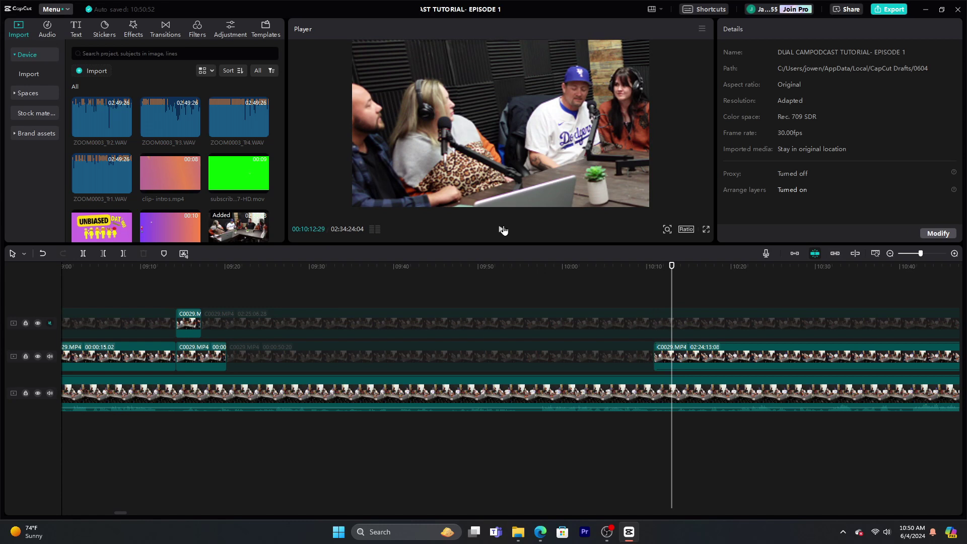